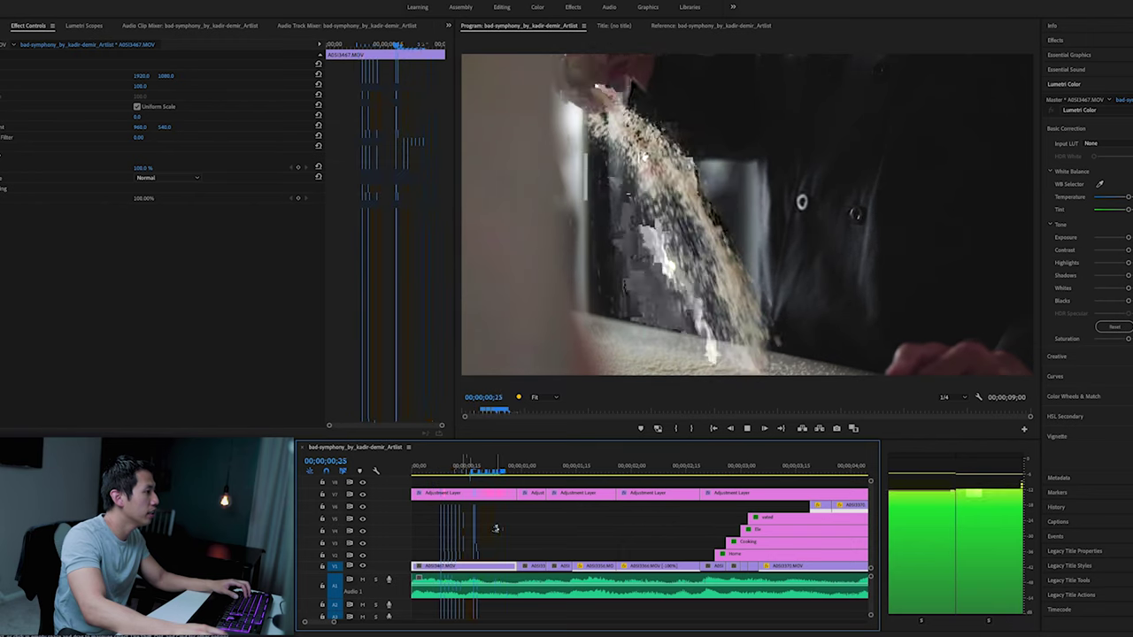
Play the baking intro from the start and scrub to the spoon clip
key("space")
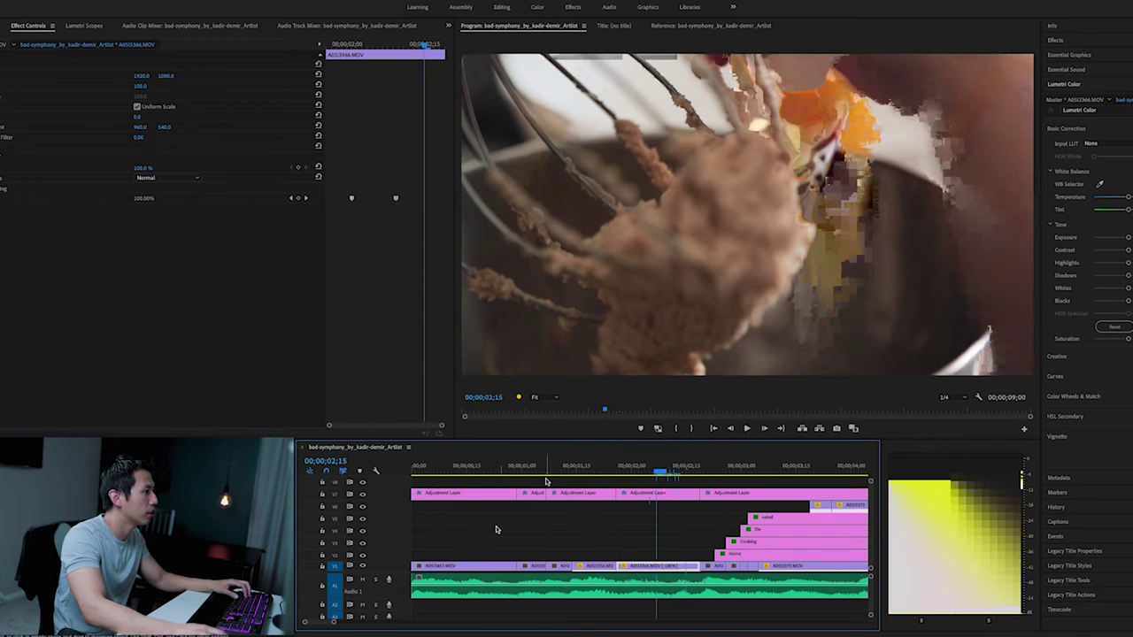
key("Home")
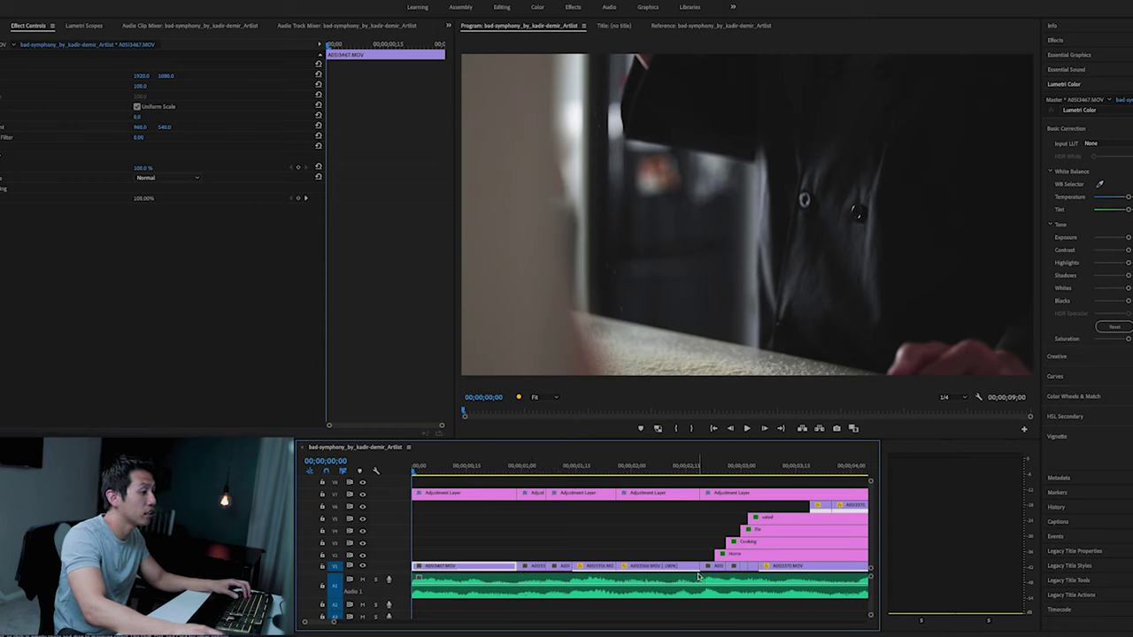
left_click(507, 471)
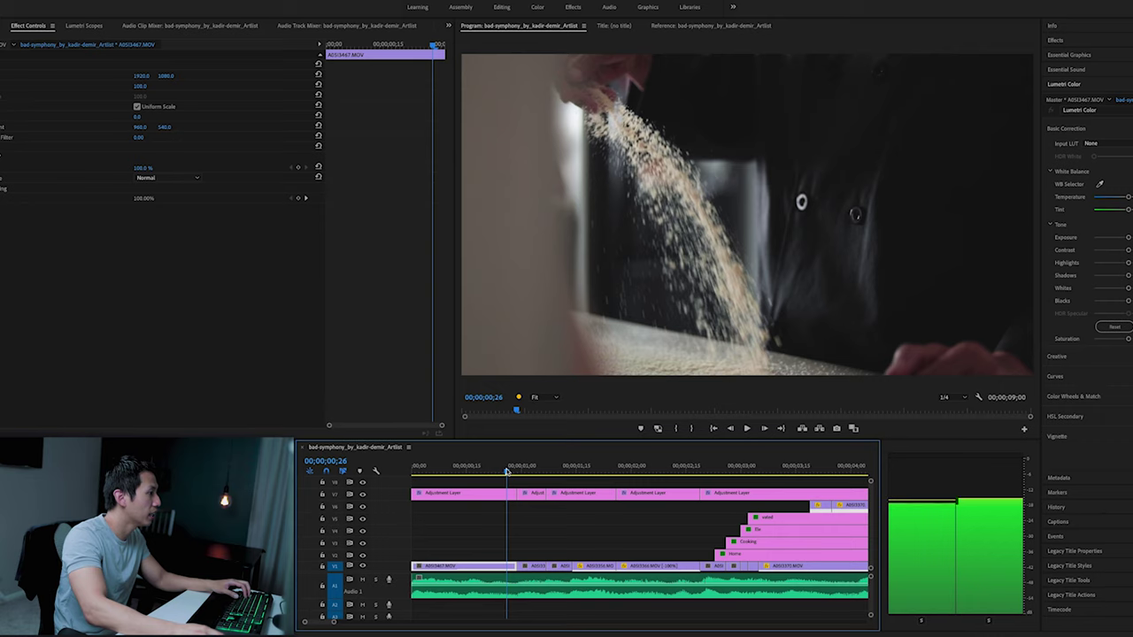
mouse_move(507, 472)
left_mouse_down()
mouse_move(520, 474)
mouse_move(496, 472)
left_mouse_up()
Make the A1 and V1 tracks taller to show waveforms and thumbnails, then replay the intro
left_click_drag(403, 604, 400, 612)
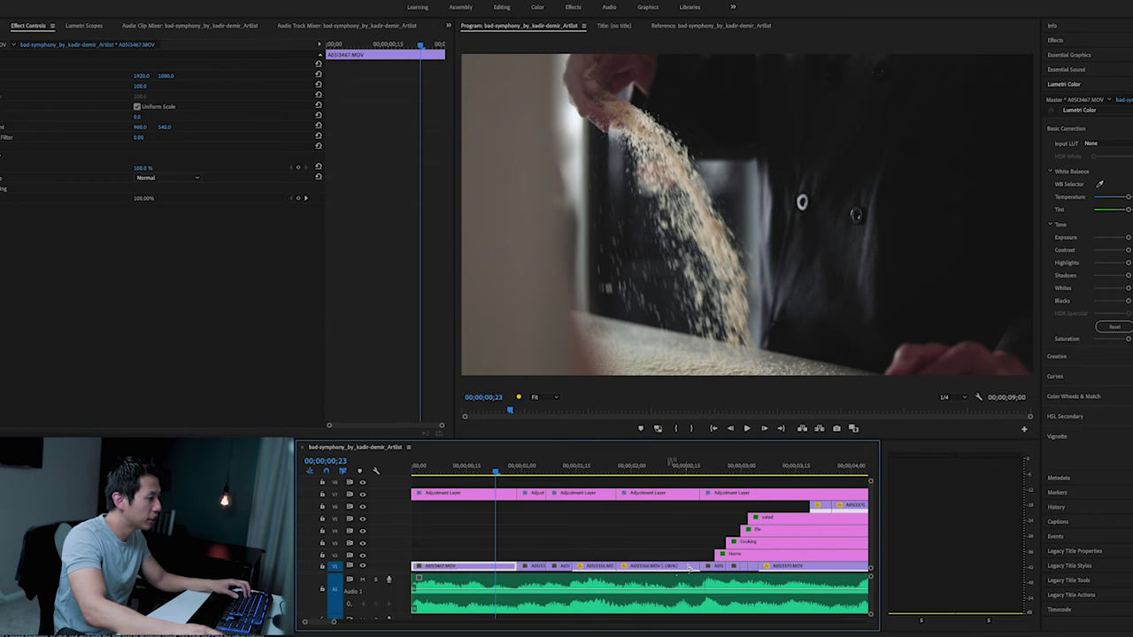
key("ctrl+equal")
left_click(413, 471)
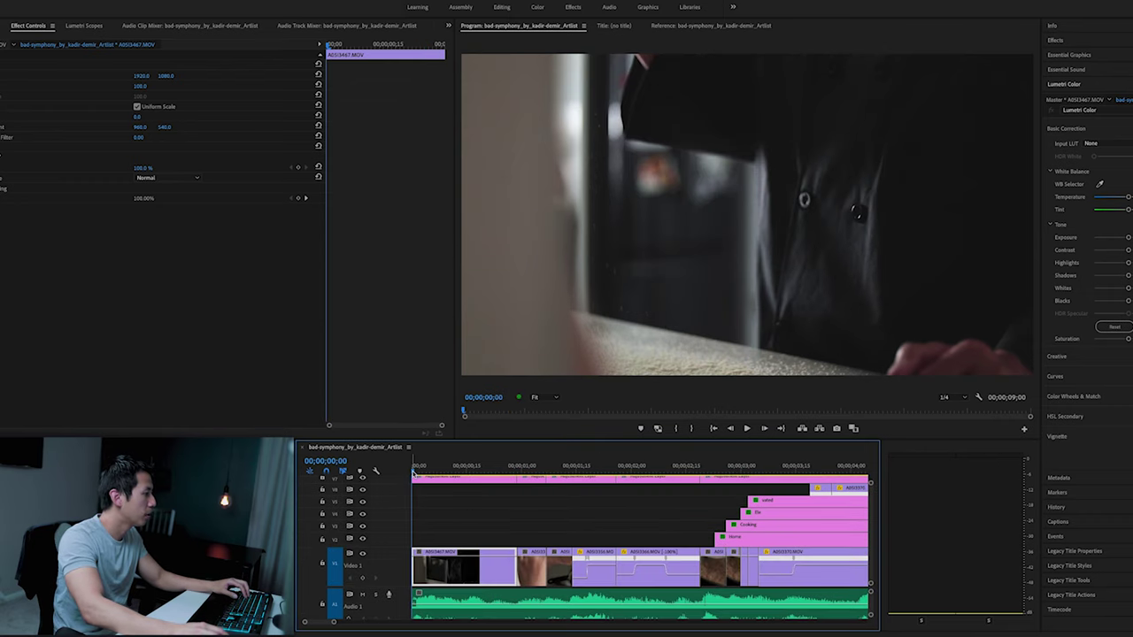
key("space")
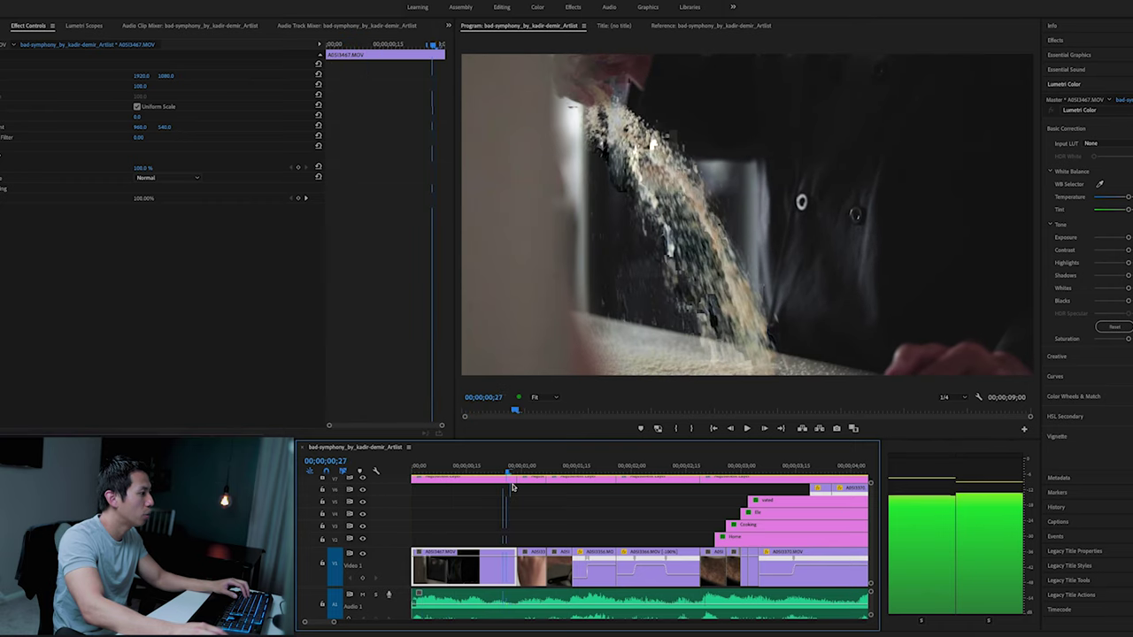
left_click_drag(515, 486, 550, 487)
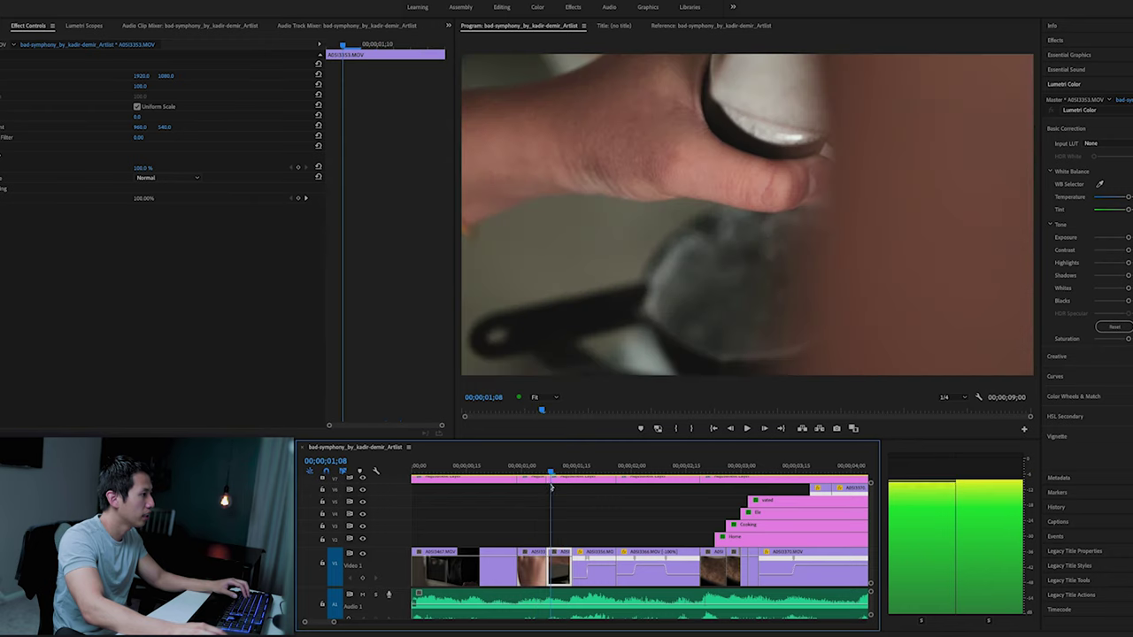
left_click_drag(567, 529, 525, 531)
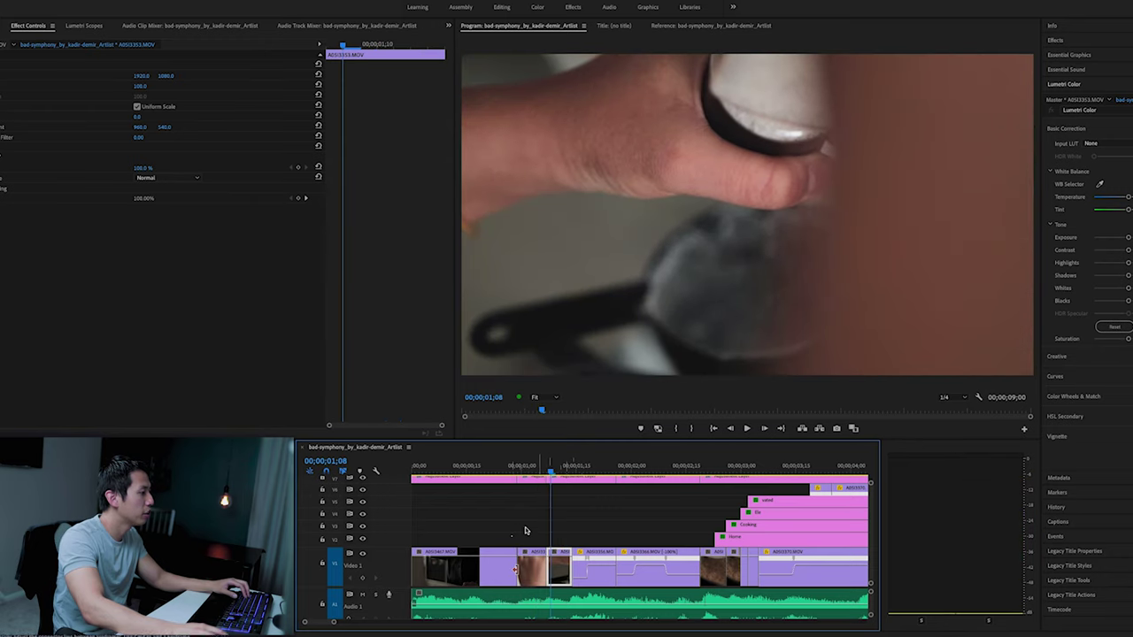
Review the sprinkling and sieve shots, stopping on the full sugar-scoop frame
left_click(485, 474)
key("space")
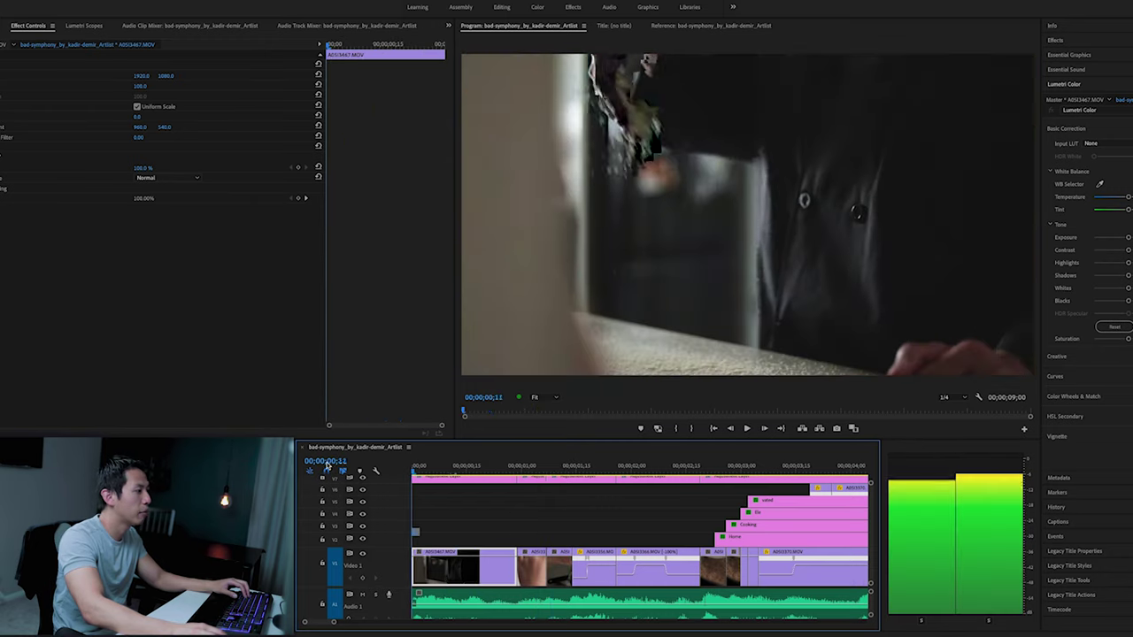
key("space")
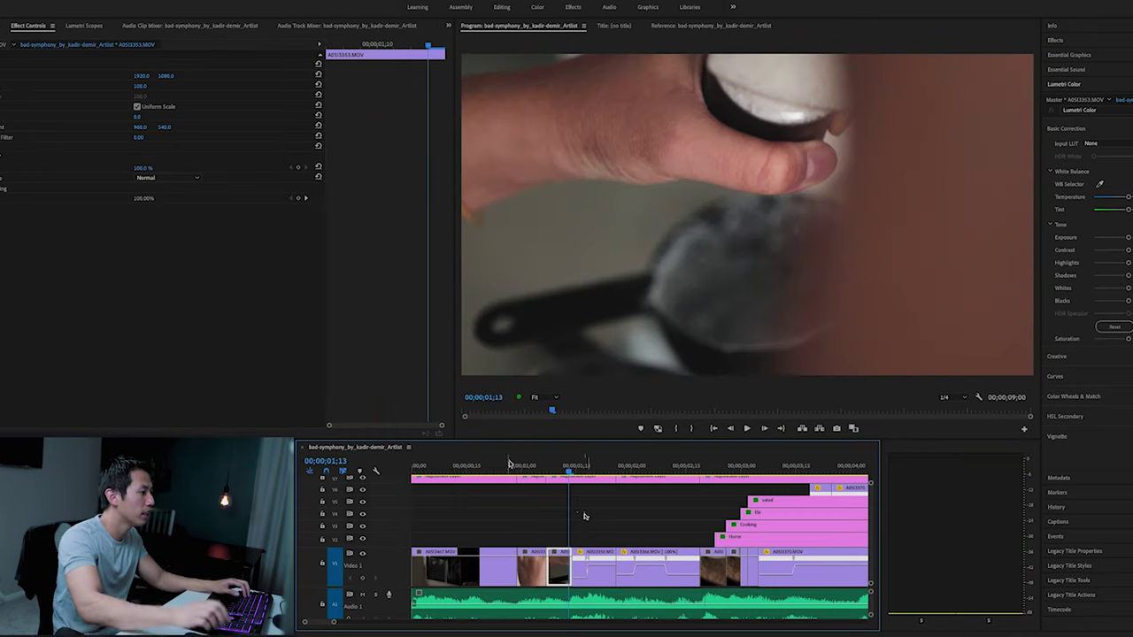
left_click_drag(518, 465, 576, 465)
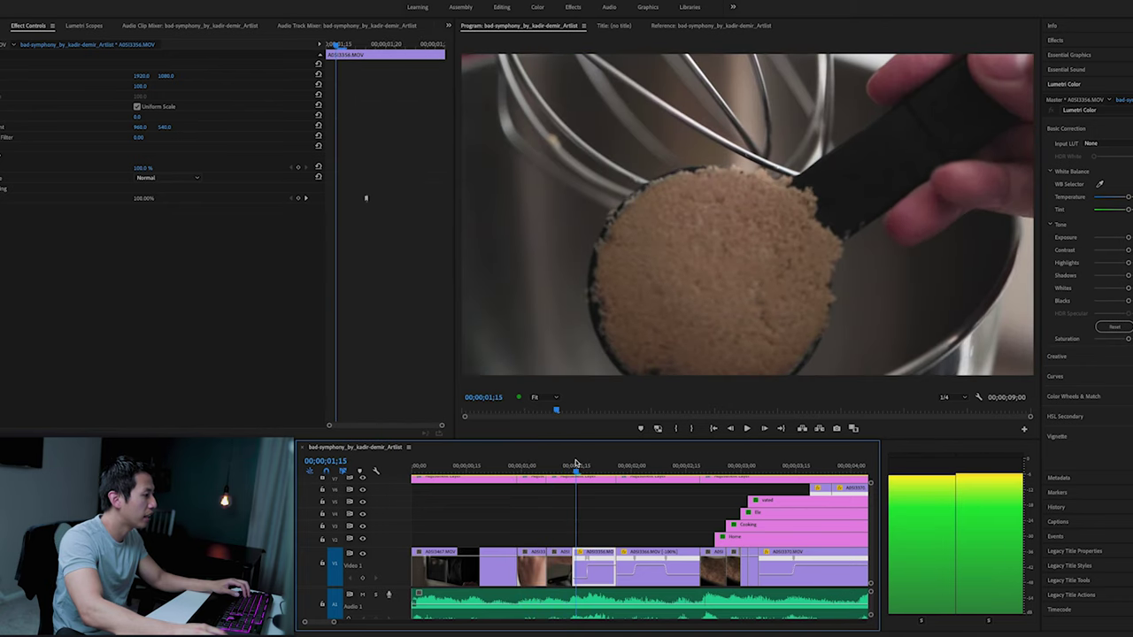
left_click_drag(577, 463, 593, 459)
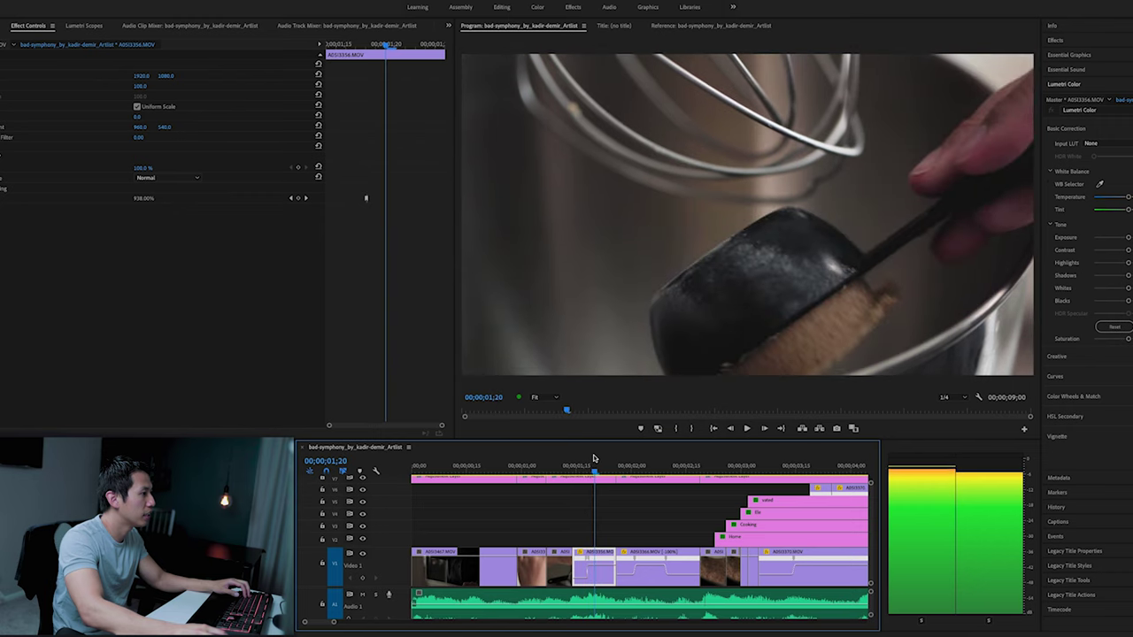
key("Left")
key("Left")
key("Left")
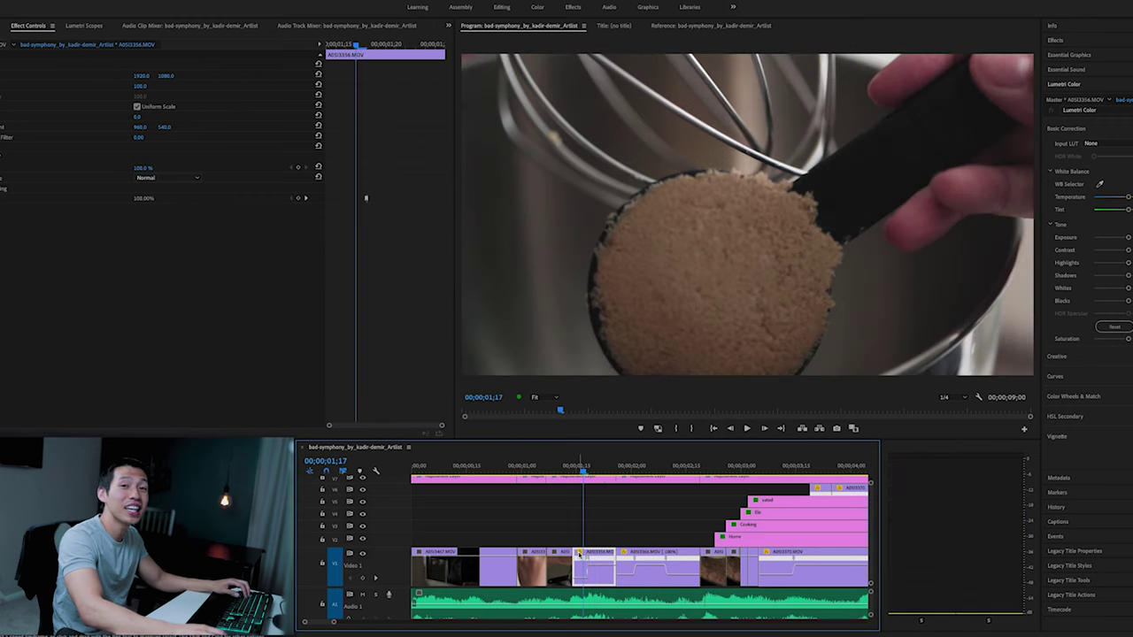
left_click(579, 553)
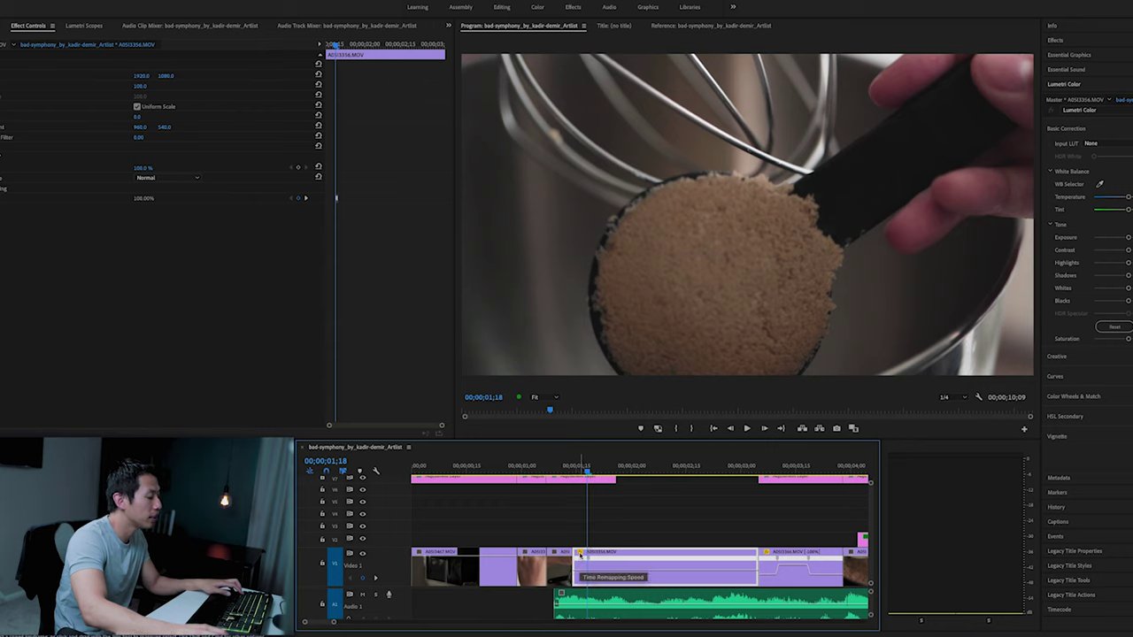
Show the sugar-scoop clip's Time Remapping > Speed line on the timeline
left_click(581, 554)
left_click(581, 554)
left_click(581, 554)
mouse_move(618, 582)
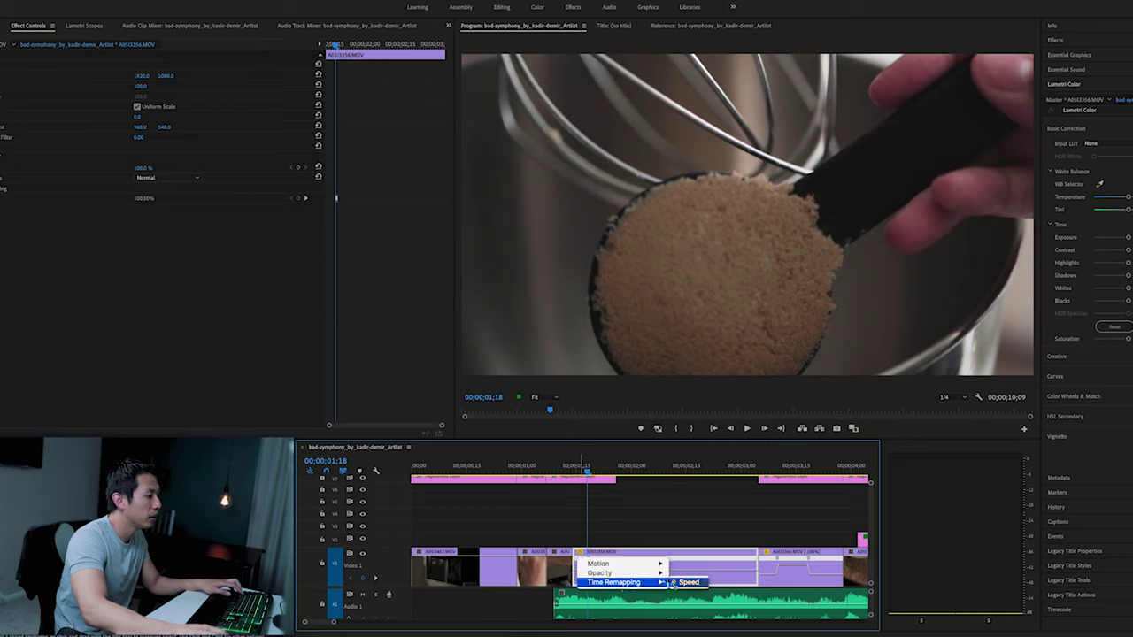
left_click(681, 505)
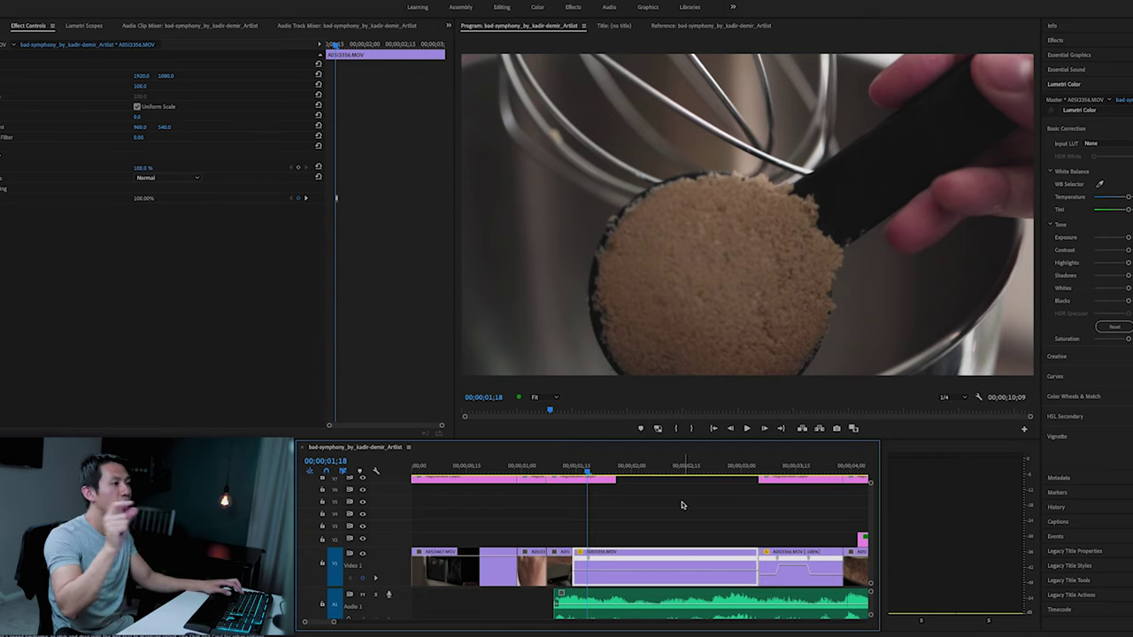
Add a speed keyframe on the sugar-scoop clip where the scoop tips over
left_click(559, 469)
left_click_drag(558, 471, 593, 469)
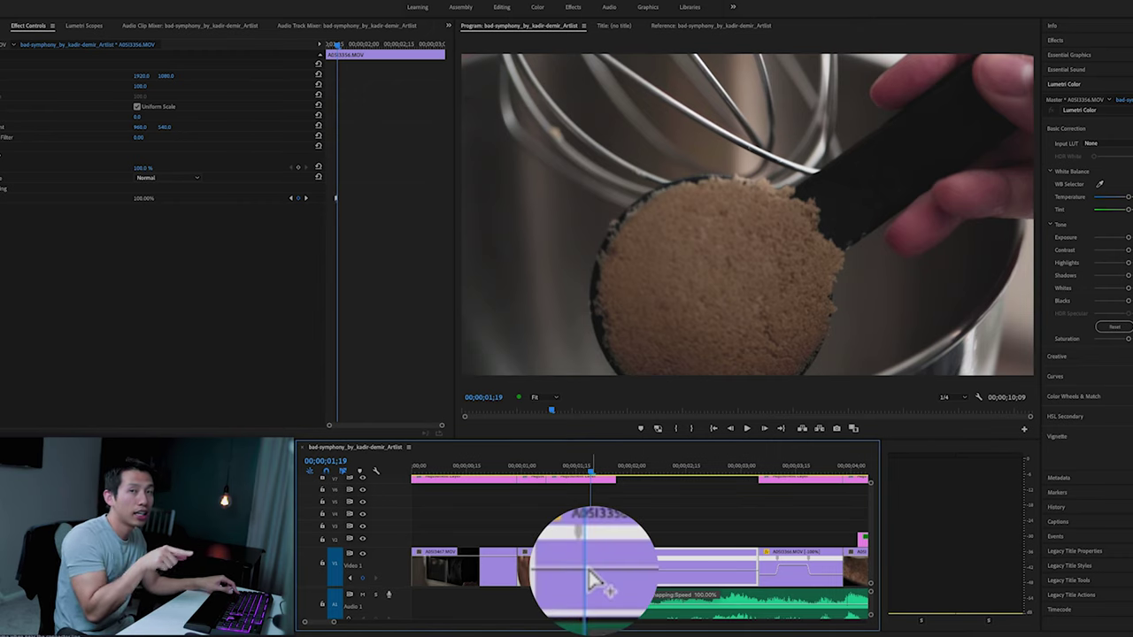
key("Left")
key("Left")
key("Left")
key("Left")
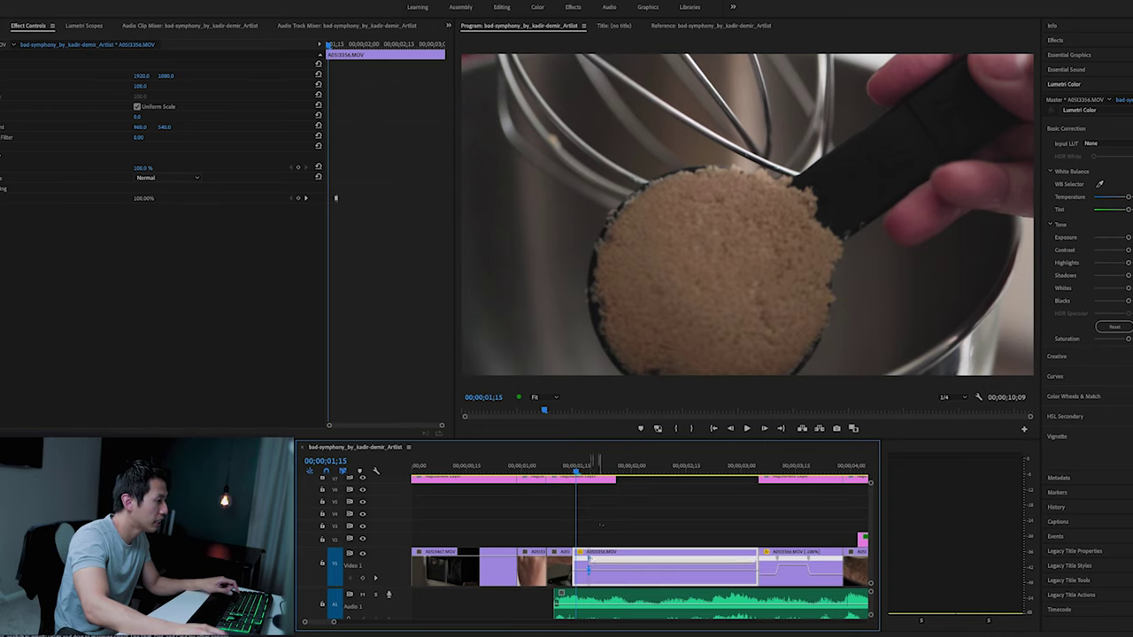
left_click_drag(580, 466, 749, 466)
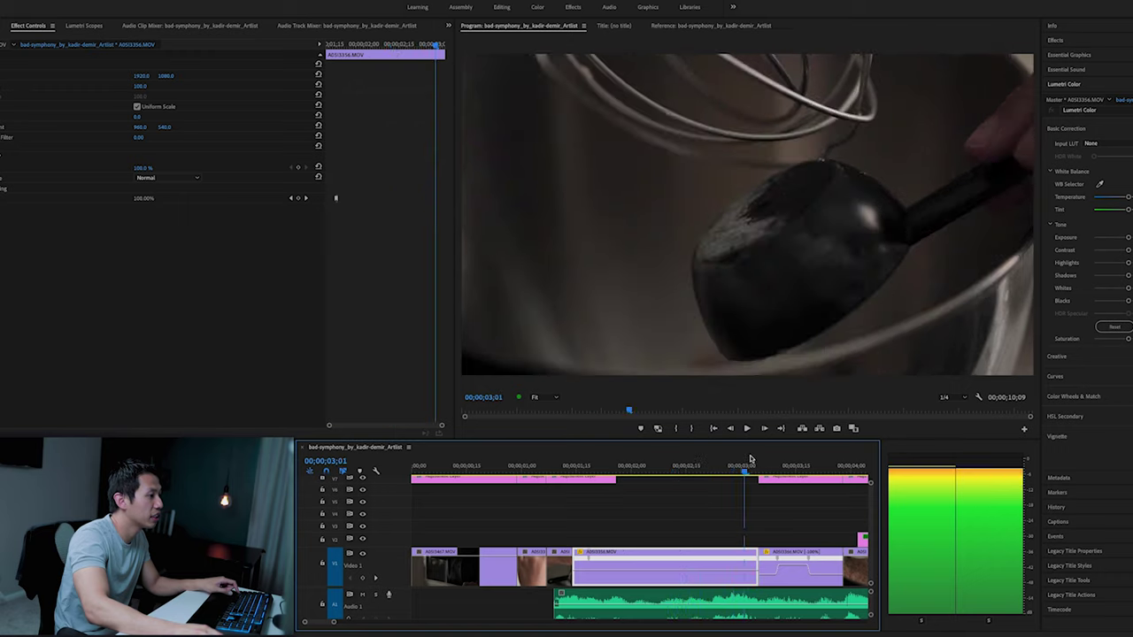
left_click(735, 559, "ctrl")
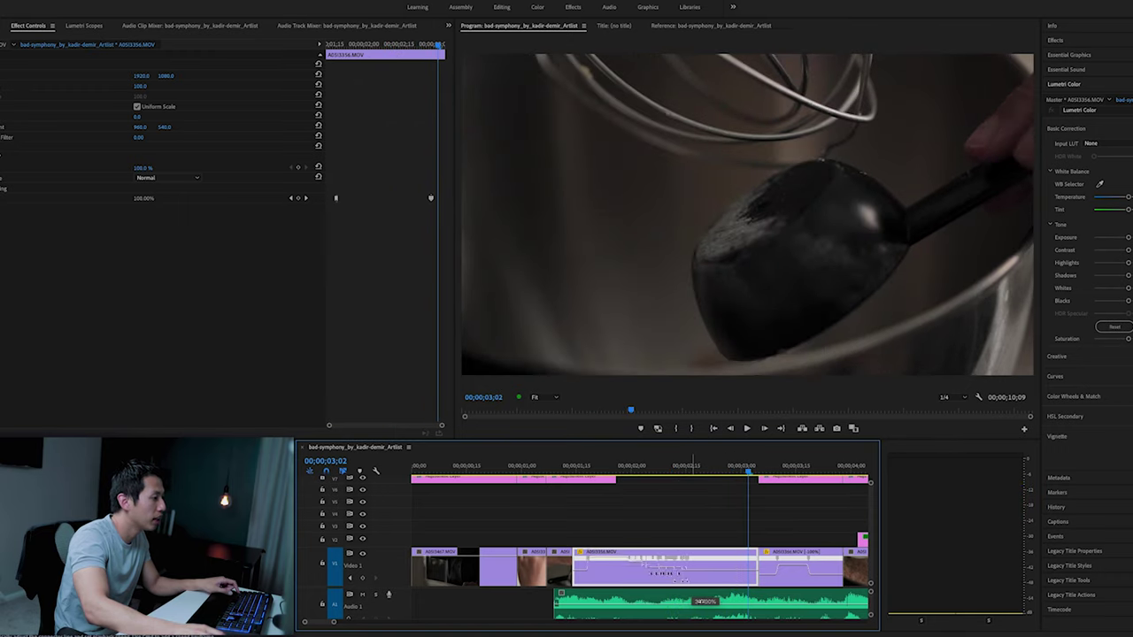
key(";")
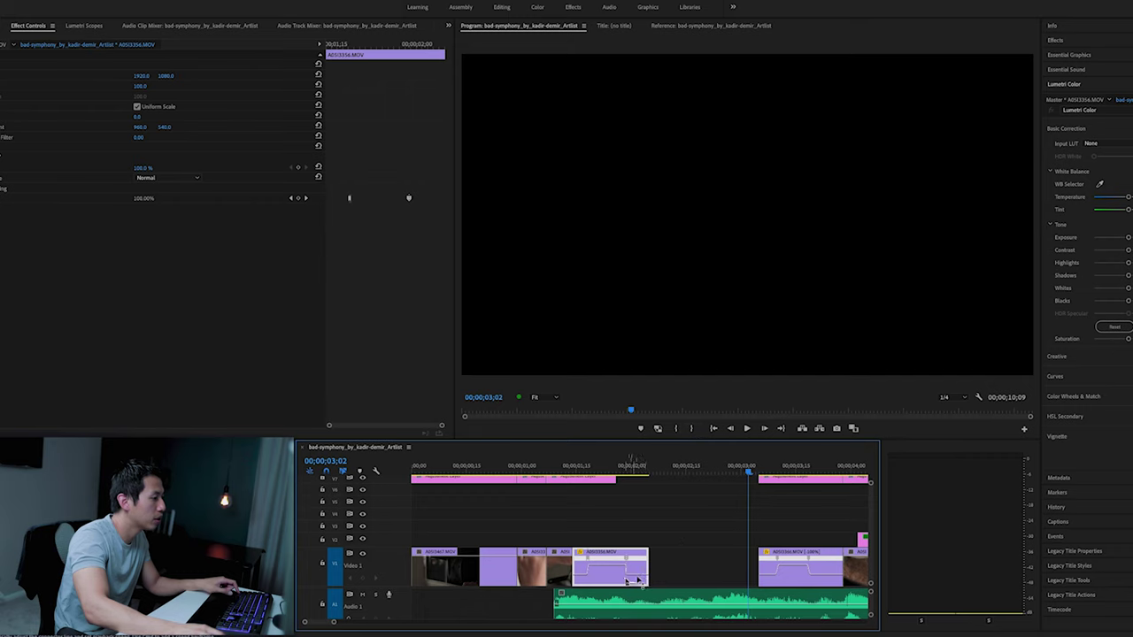
key("ctrl+z")
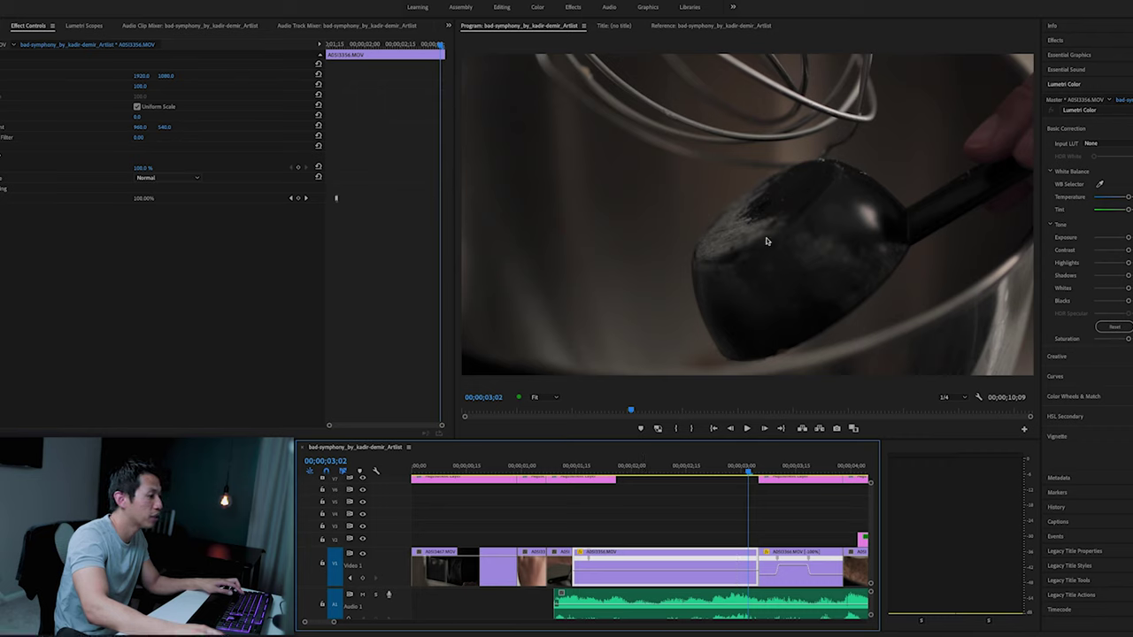
Raise the speed band after the keyframe so the tipping section plays much faster
left_click(696, 168)
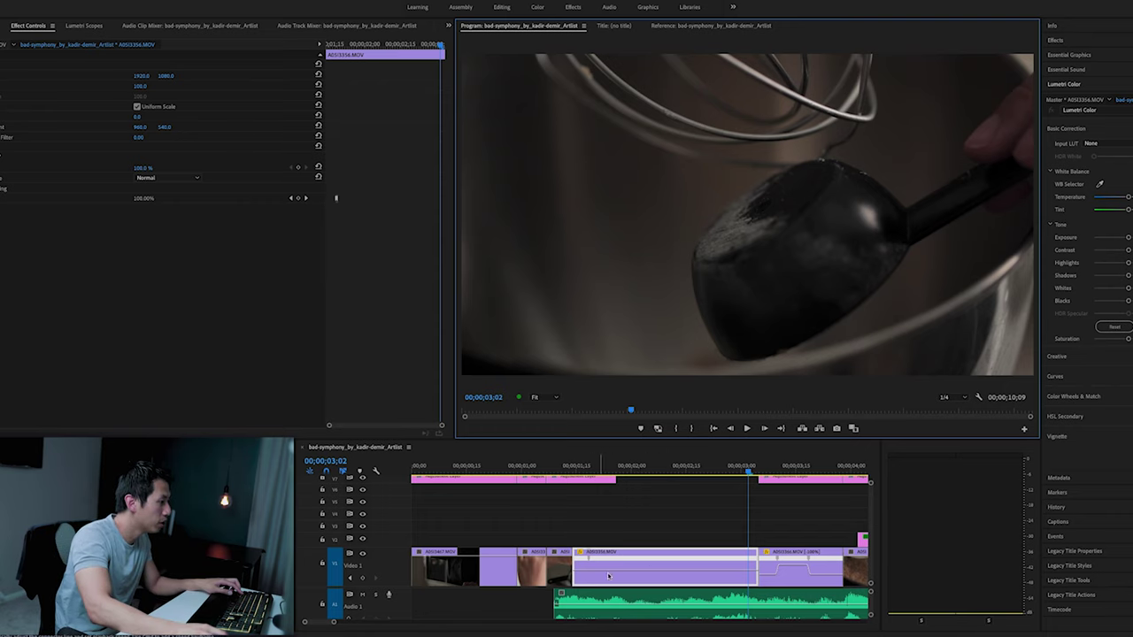
left_click_drag(646, 576, 651, 554)
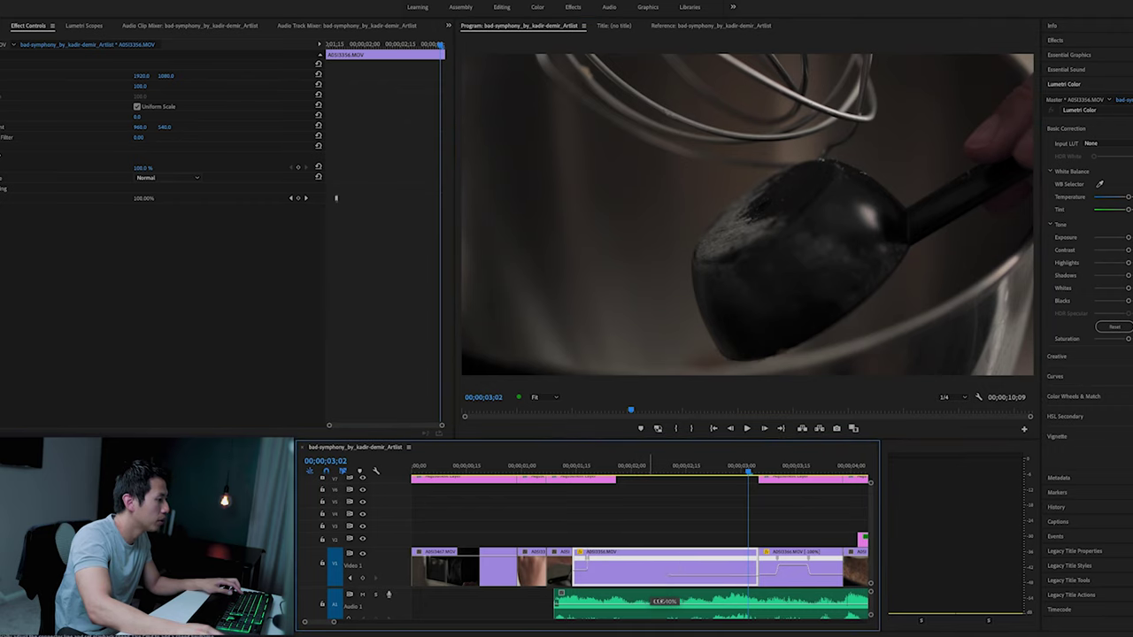
left_click_drag(651, 554, 651, 552)
left_click(561, 466)
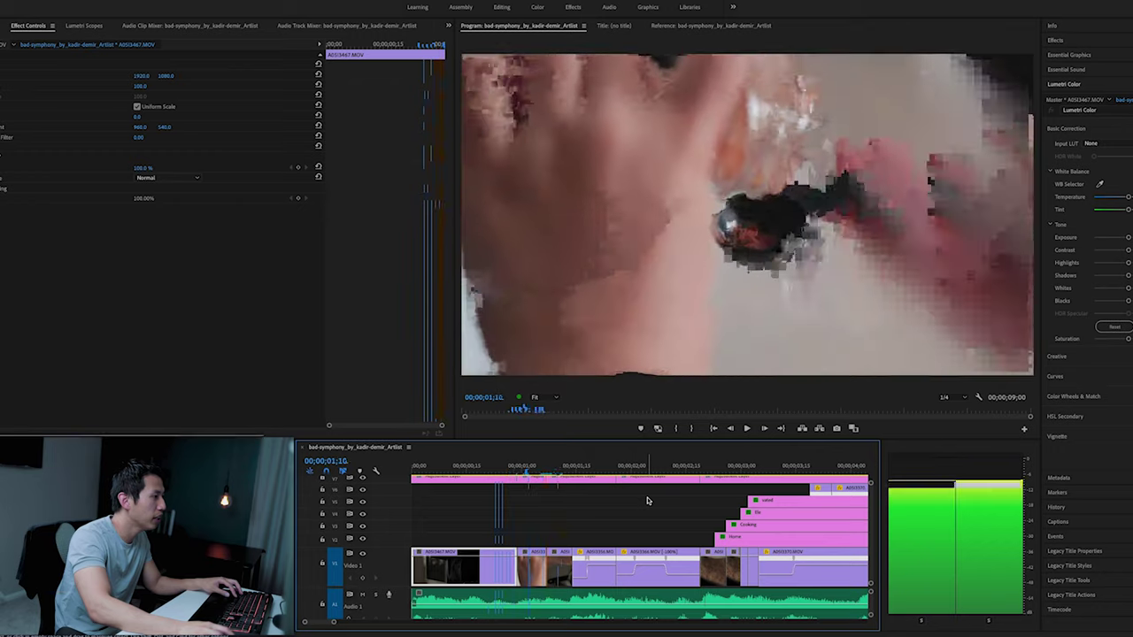
key("space")
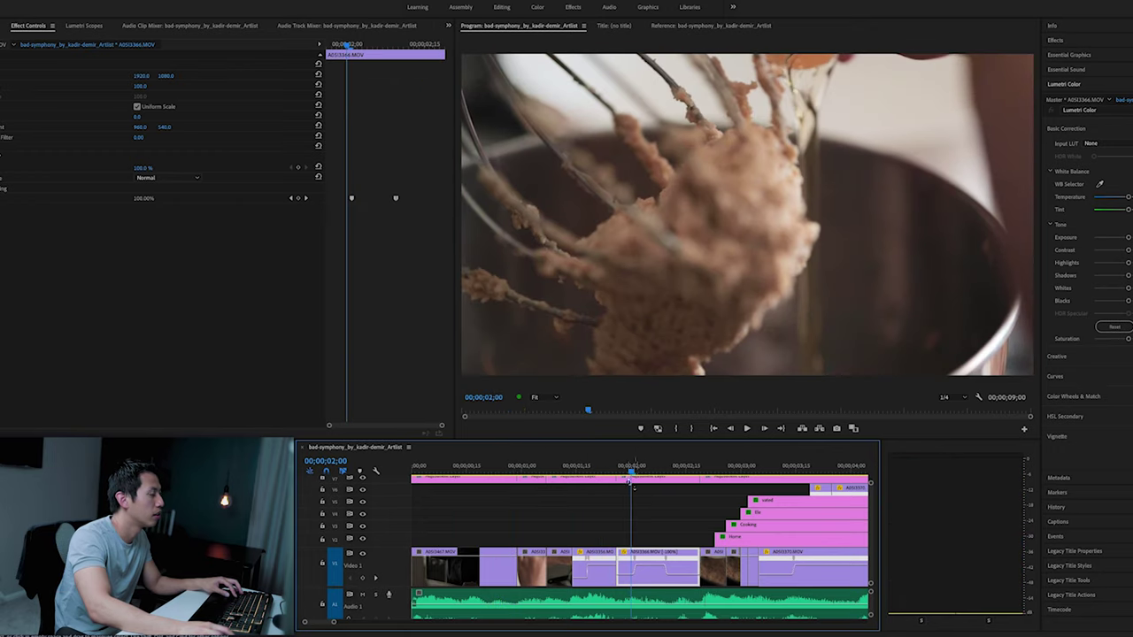
mouse_move(630, 478)
left_mouse_down()
mouse_move(608, 475)
mouse_move(618, 476)
left_mouse_up()
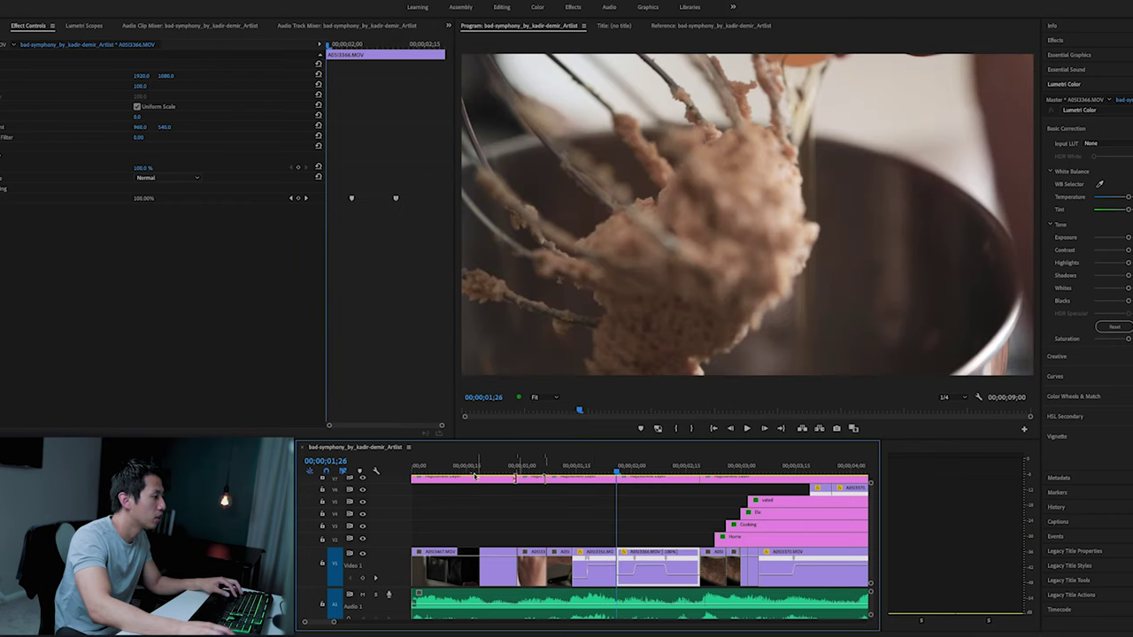
left_click(583, 468)
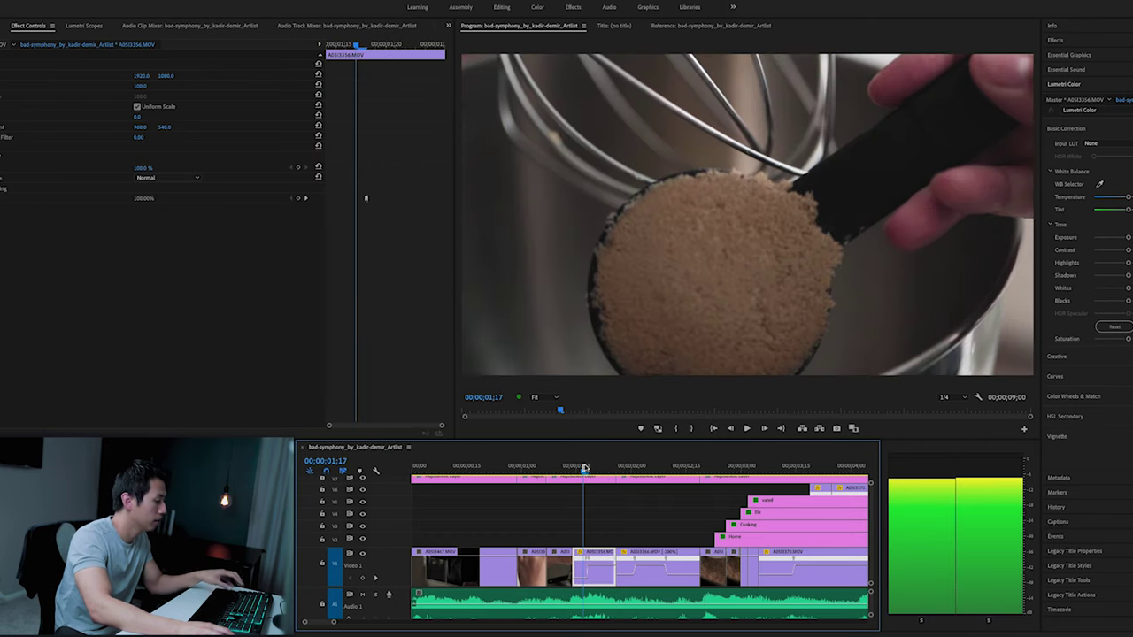
left_click_drag(584, 467, 635, 455)
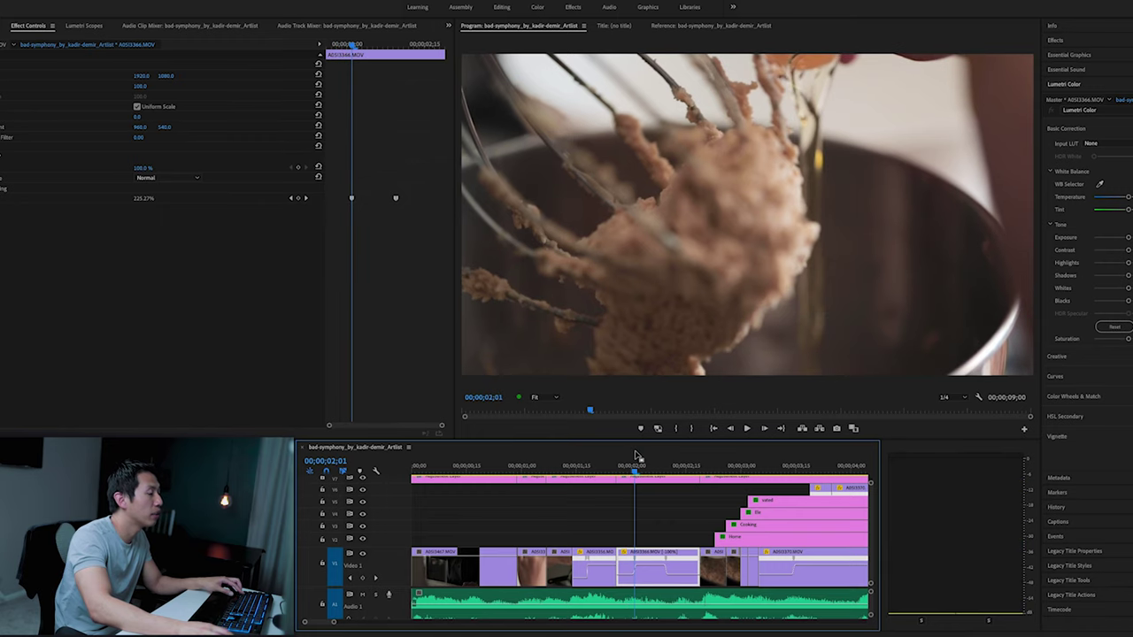
left_click_drag(634, 470, 660, 467)
key("space")
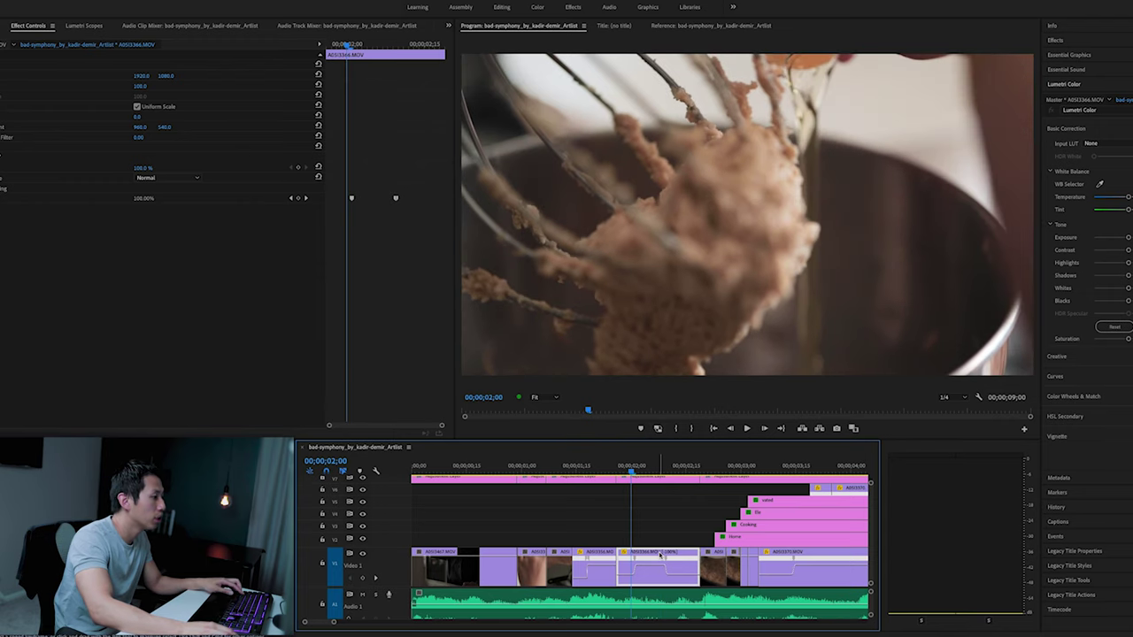
right_click(660, 555)
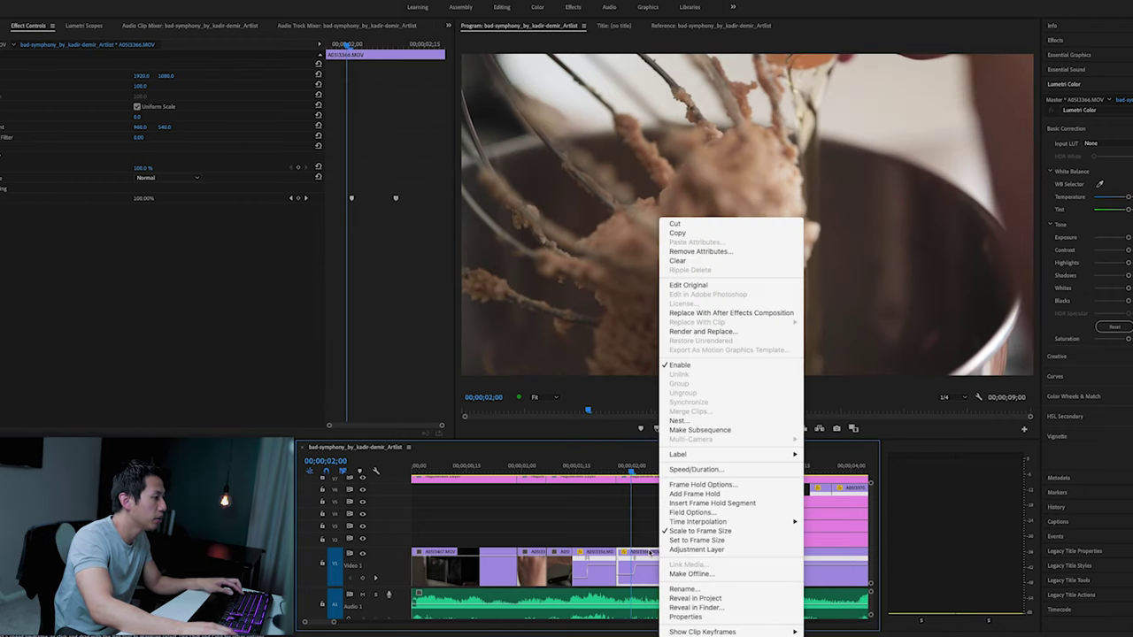
left_click(695, 469)
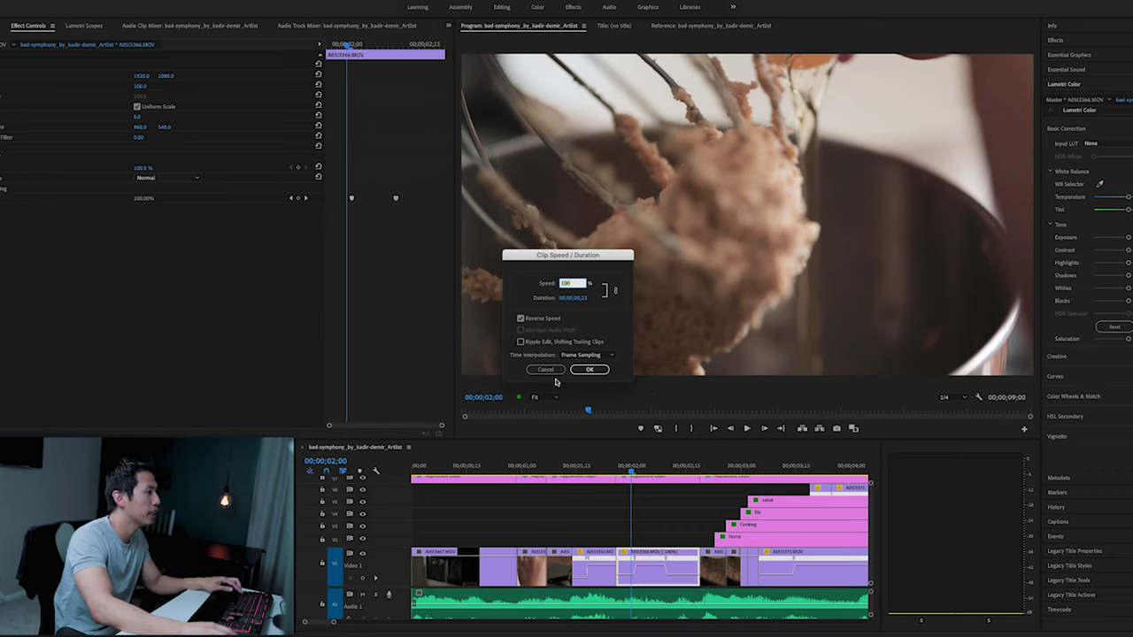
key("Return")
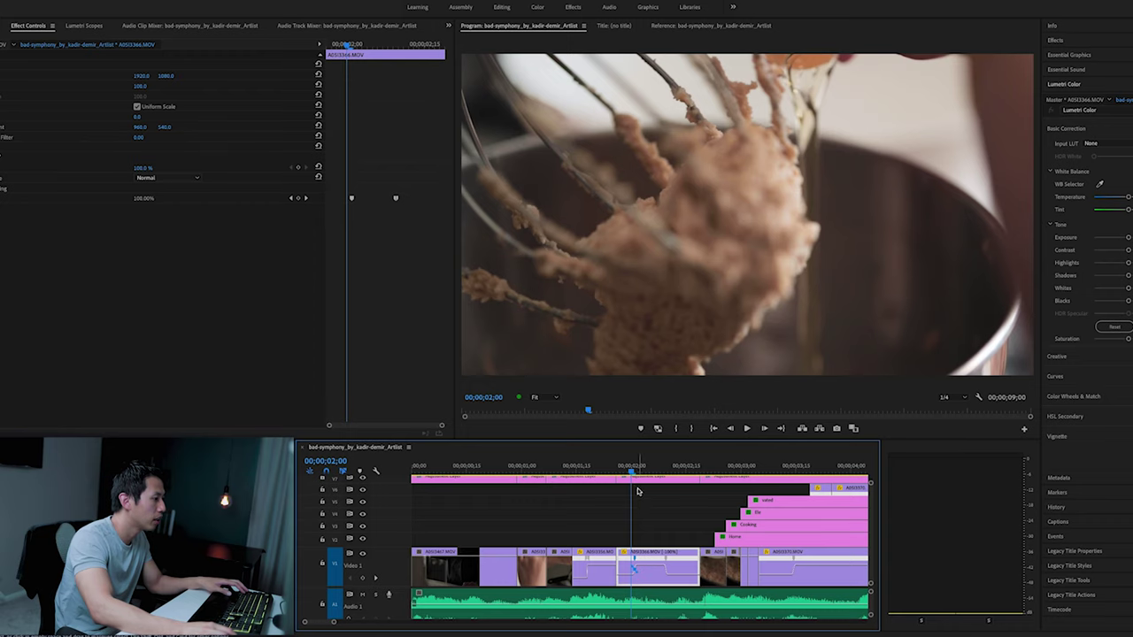
key("shift+Right")
key("equal")
key("equal")
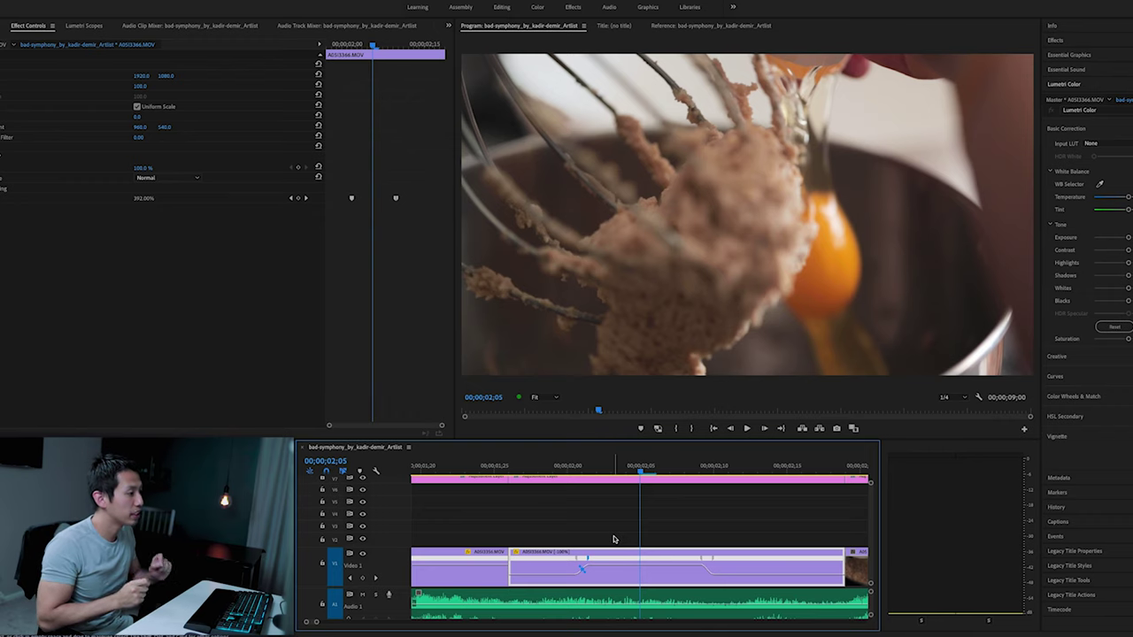
Review the egg drop from 00;00;02;03 and adjust the egg clip's speed ramp
key("shift+k")
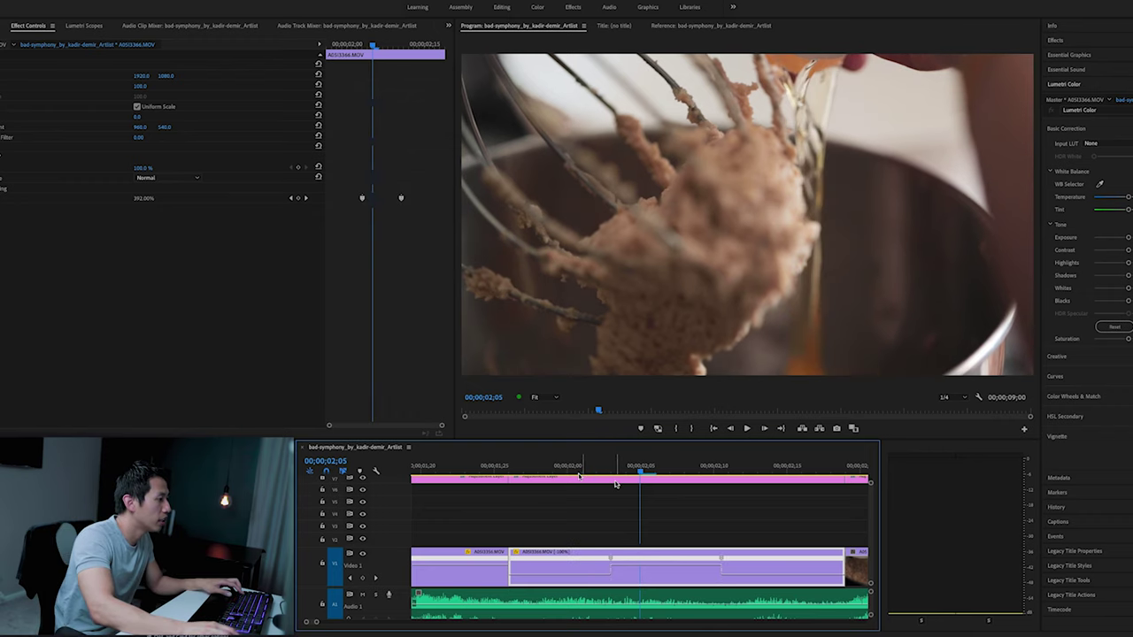
left_click(611, 467)
left_click_drag(622, 469, 730, 477)
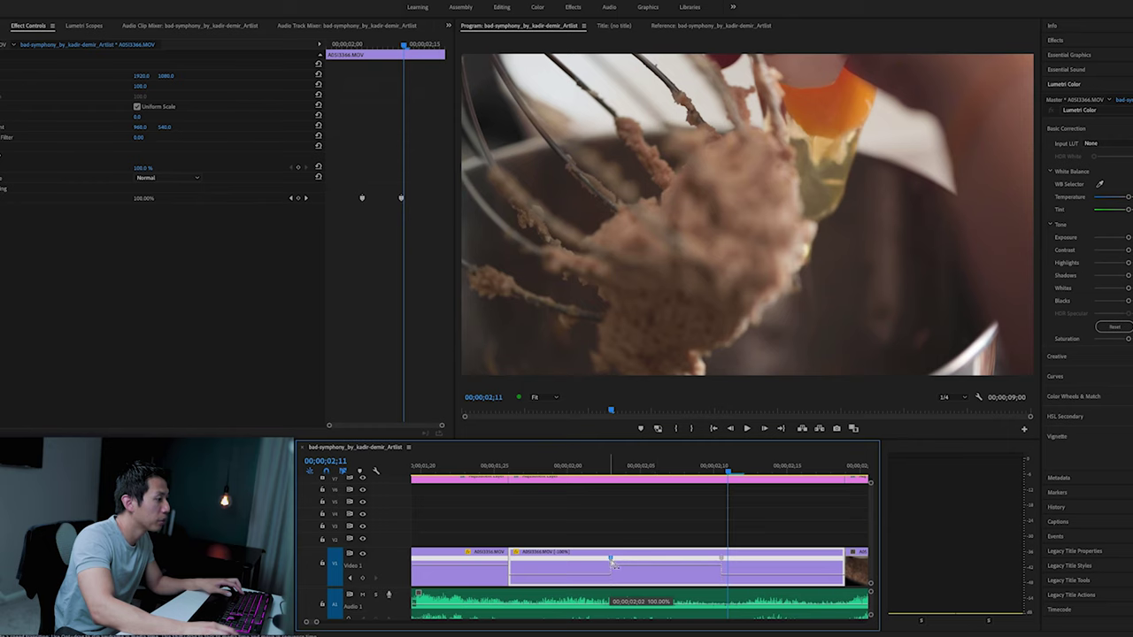
left_click_drag(613, 563, 584, 573)
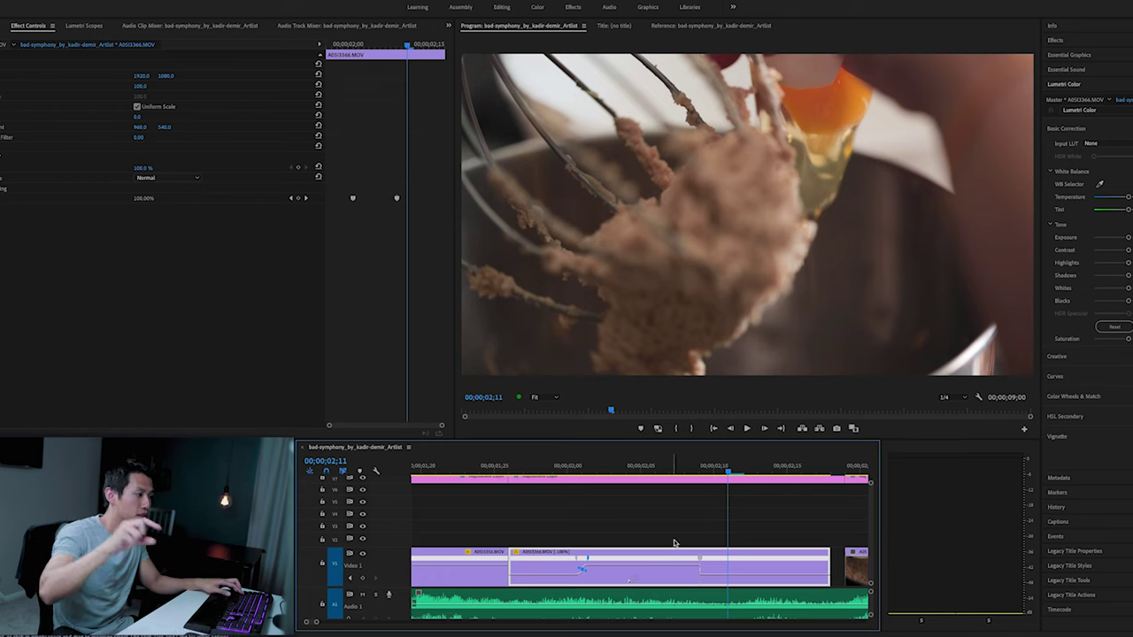
Shift the sugar-scoop and egg speed keyframes slightly to retime the ramps
key("minus")
left_click(517, 571)
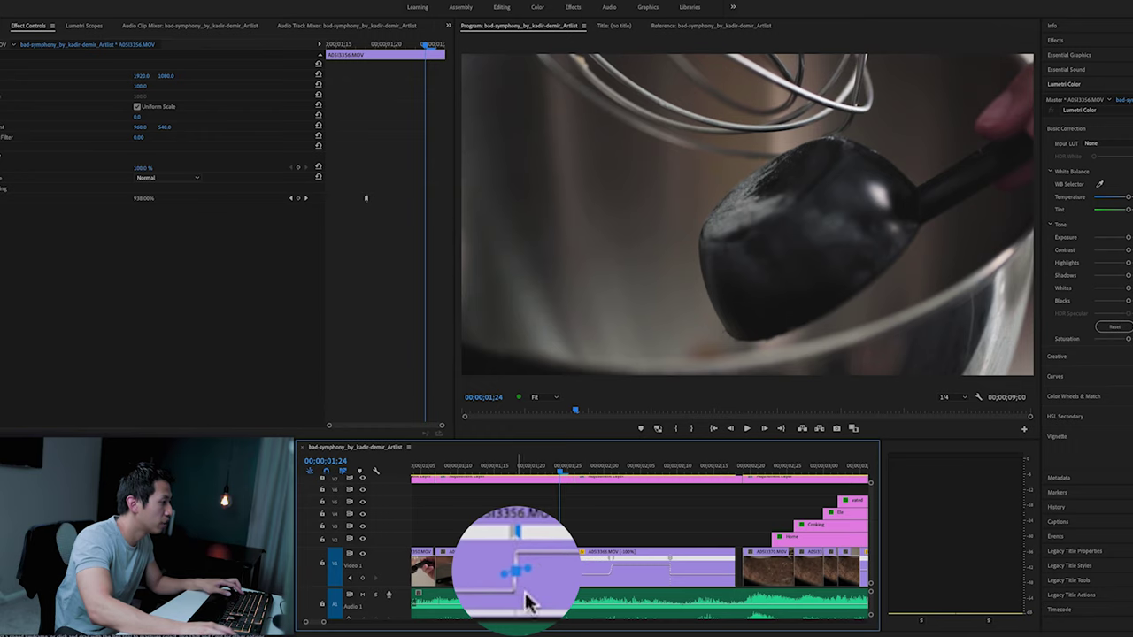
left_click_drag(655, 559, 675, 567)
scroll(675, 567, "up", 3)
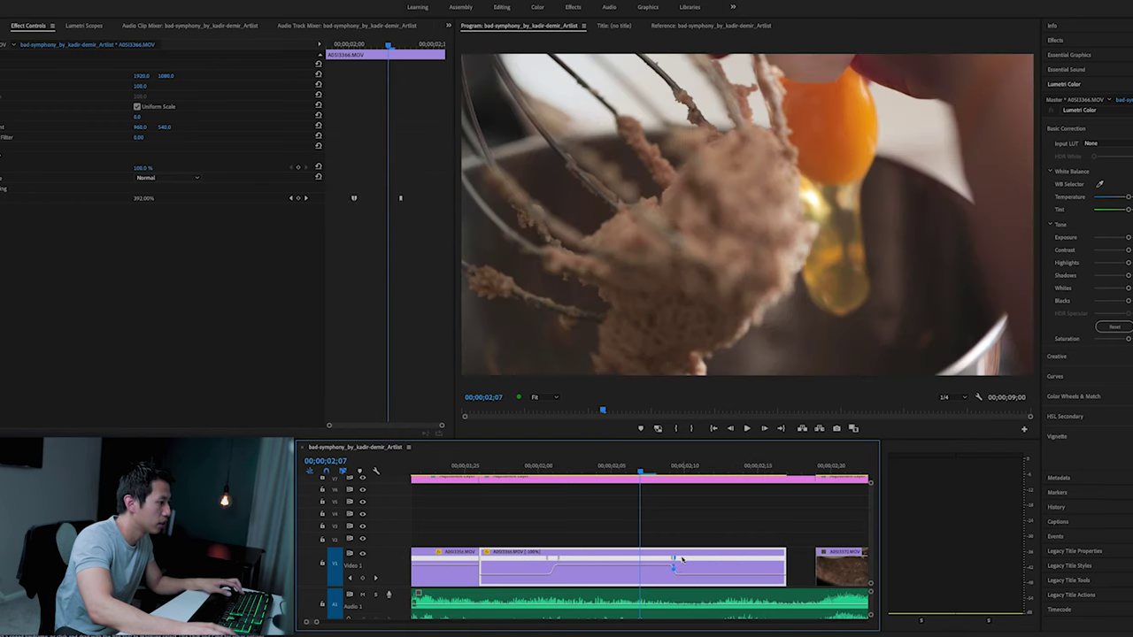
left_click_drag(674, 567, 672, 561)
Play back the retimed scoop and egg section from just before the ramps
key("minus")
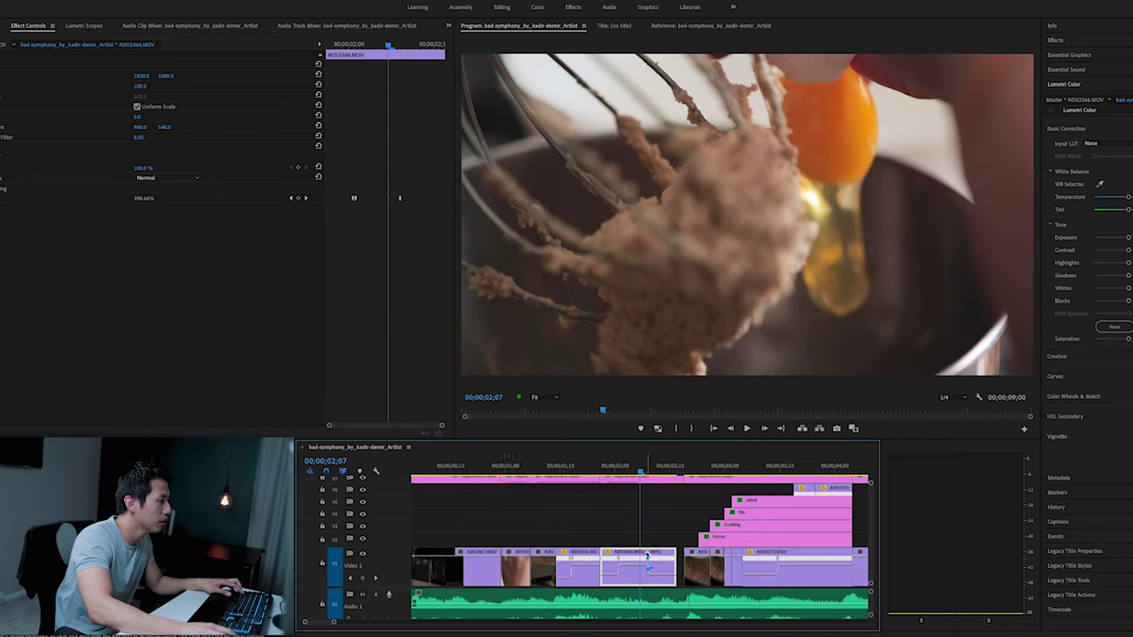
key("Down")
left_click(560, 467)
key("space")
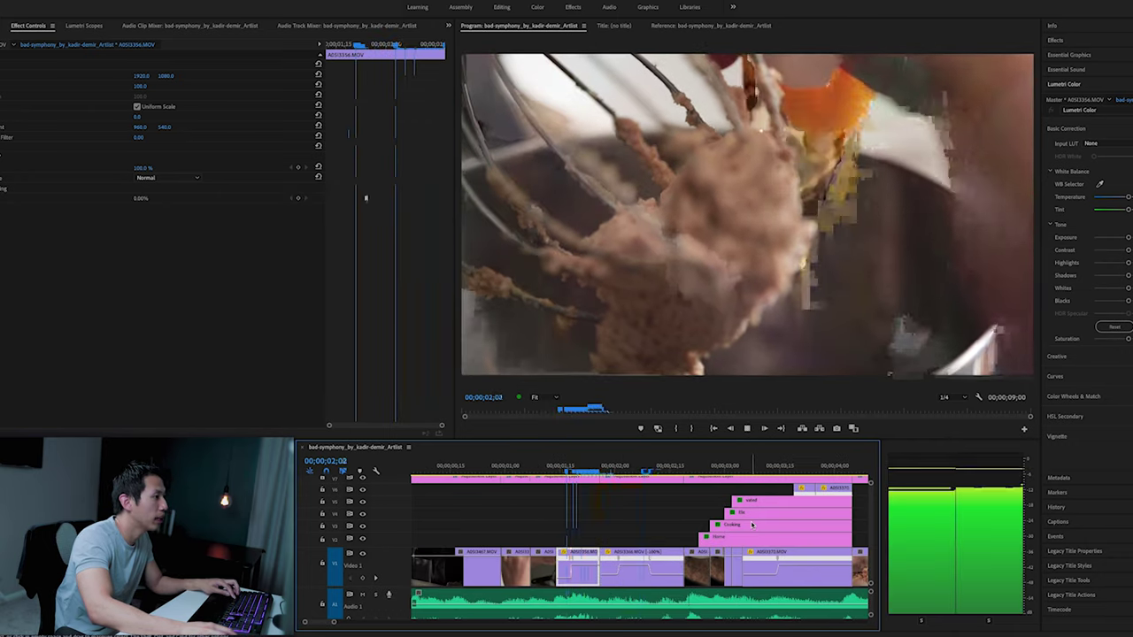
key("space")
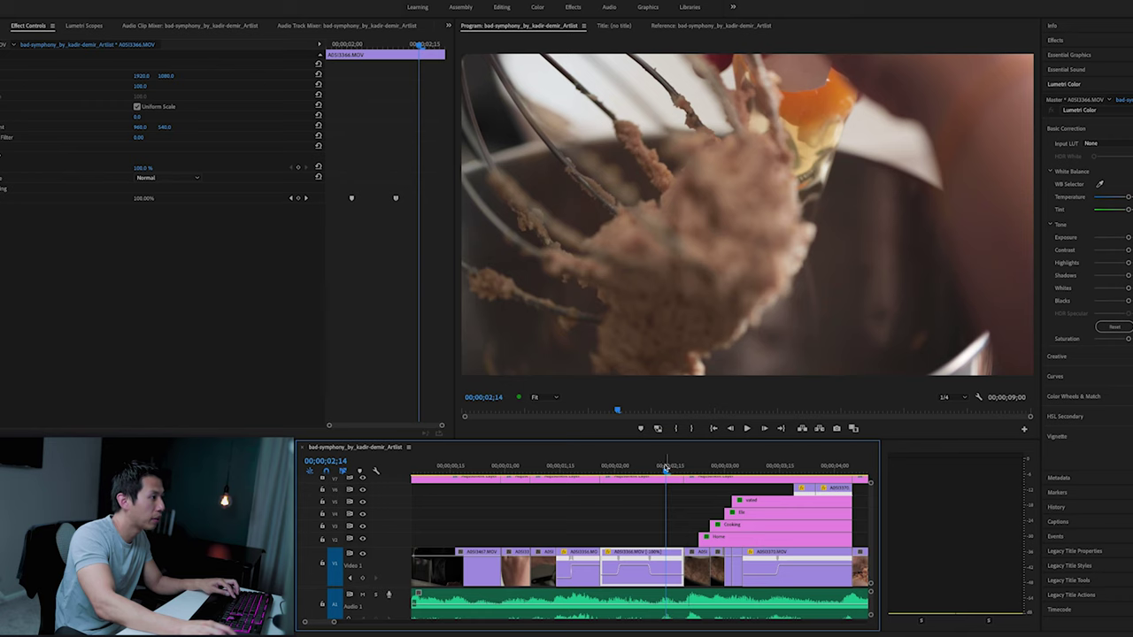
Fit the whole sequence in view and play it from about one second
left_click(478, 469)
key("backslash")
key("space")
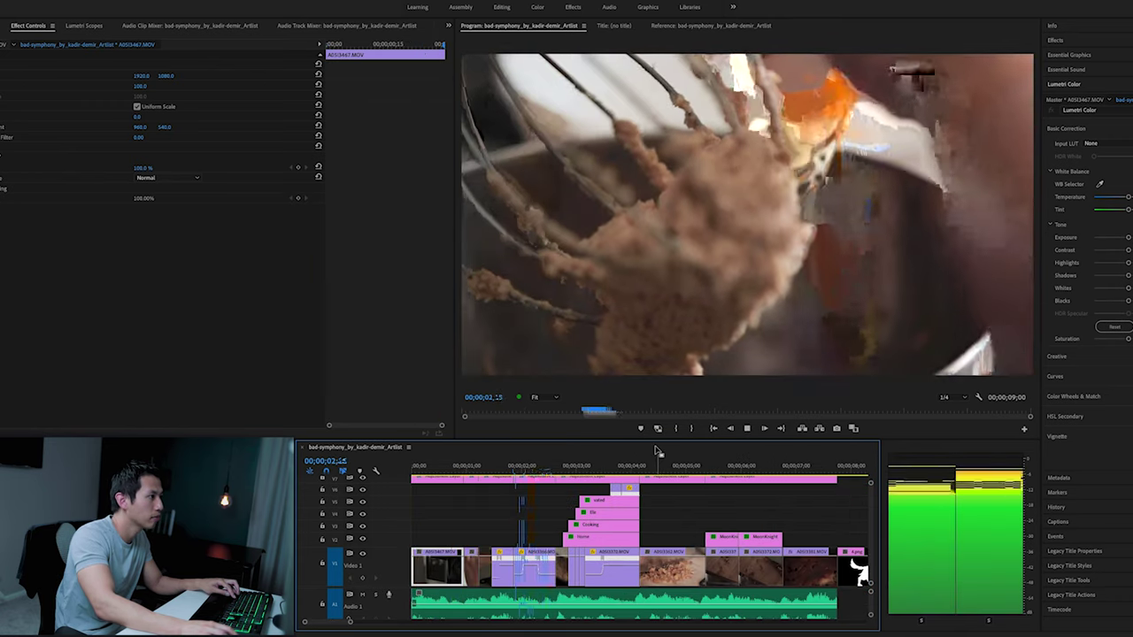
key("space")
key("equal")
left_click(646, 471)
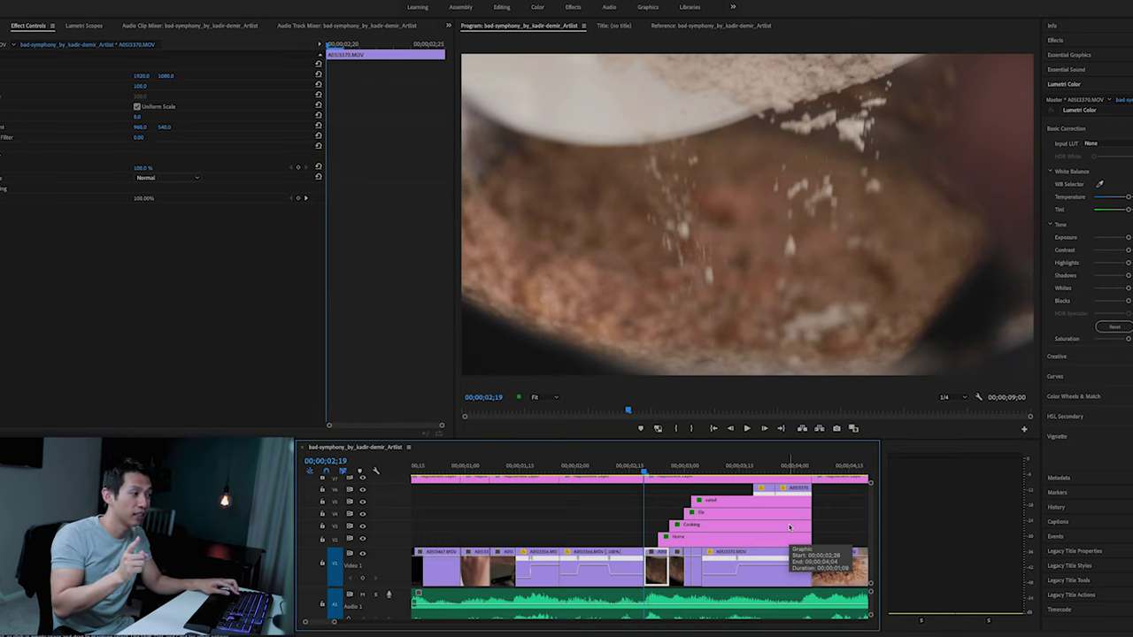
key("space")
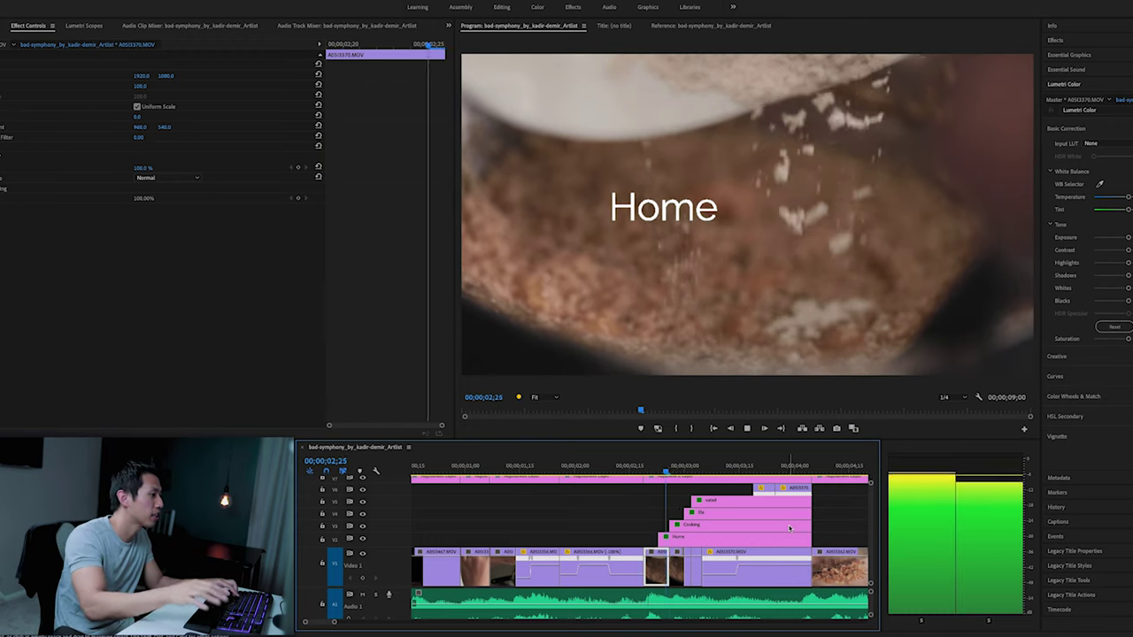
left_click(691, 541)
key("space")
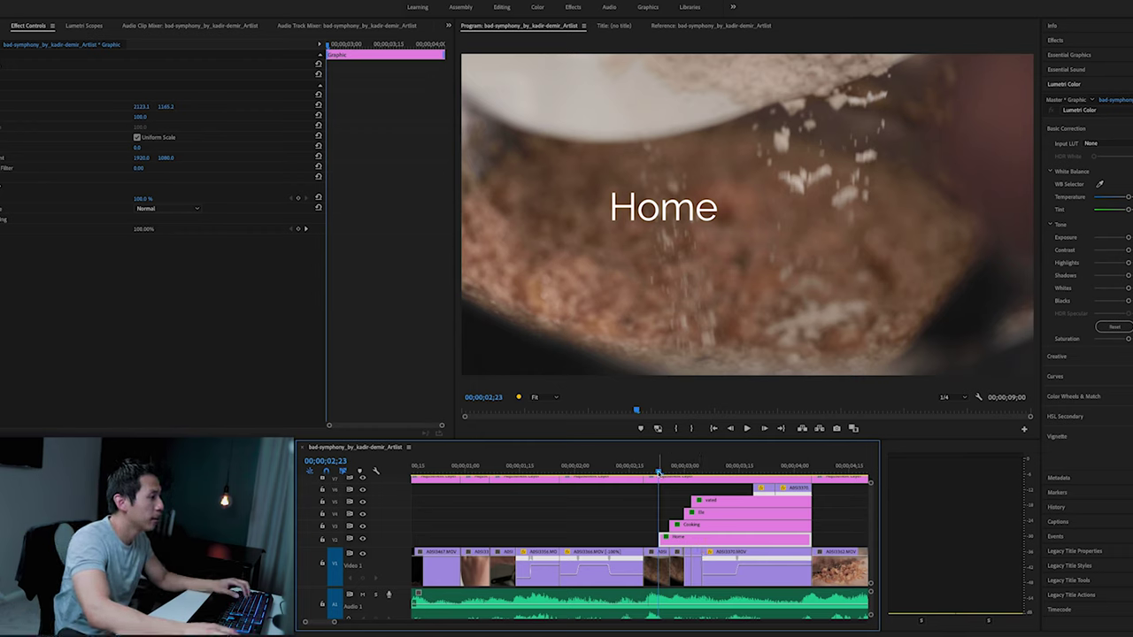
key("space")
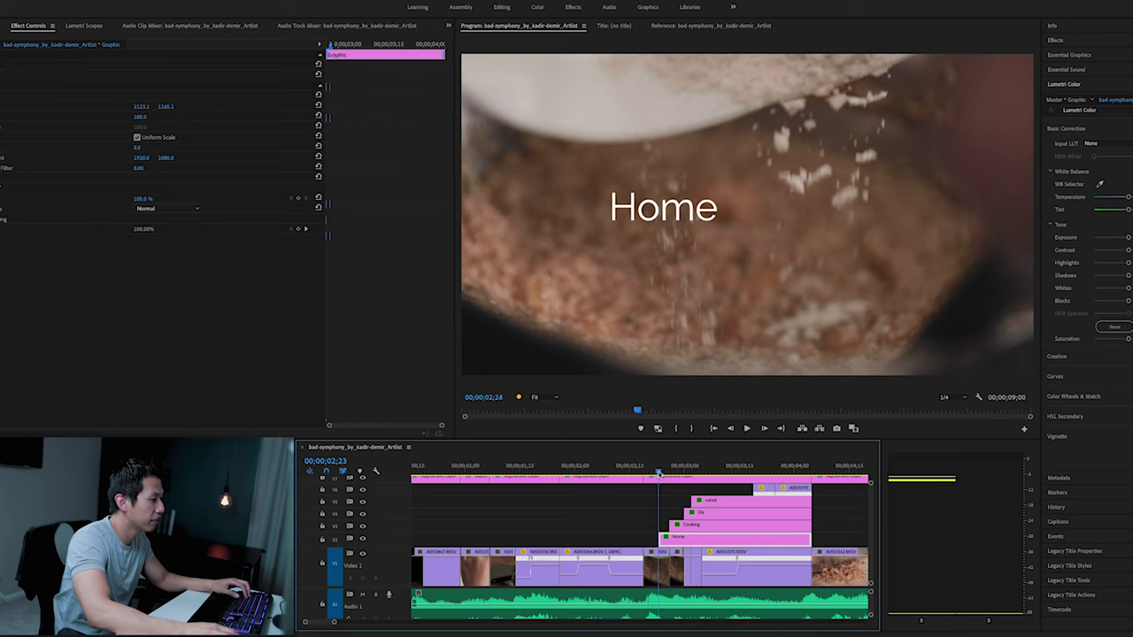
key("space")
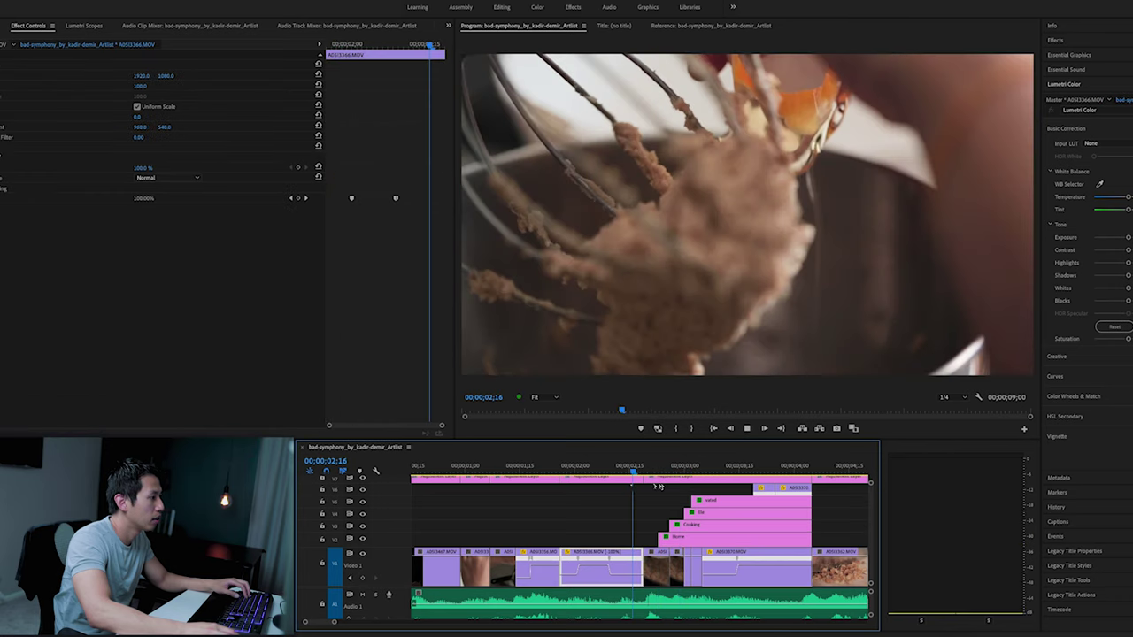
key("space")
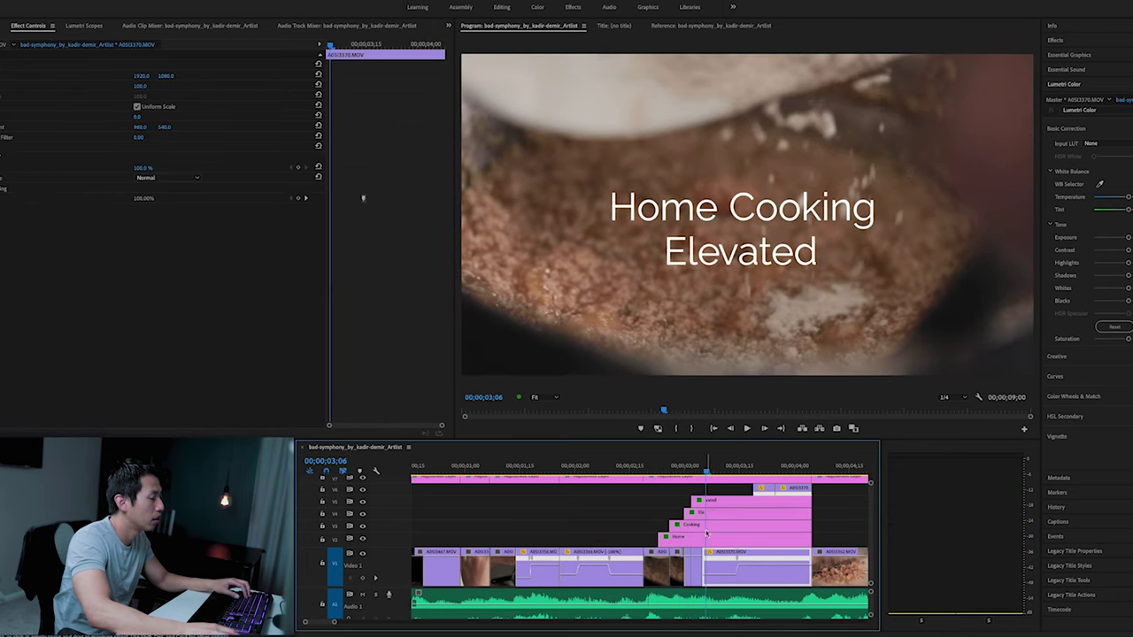
left_click(703, 539)
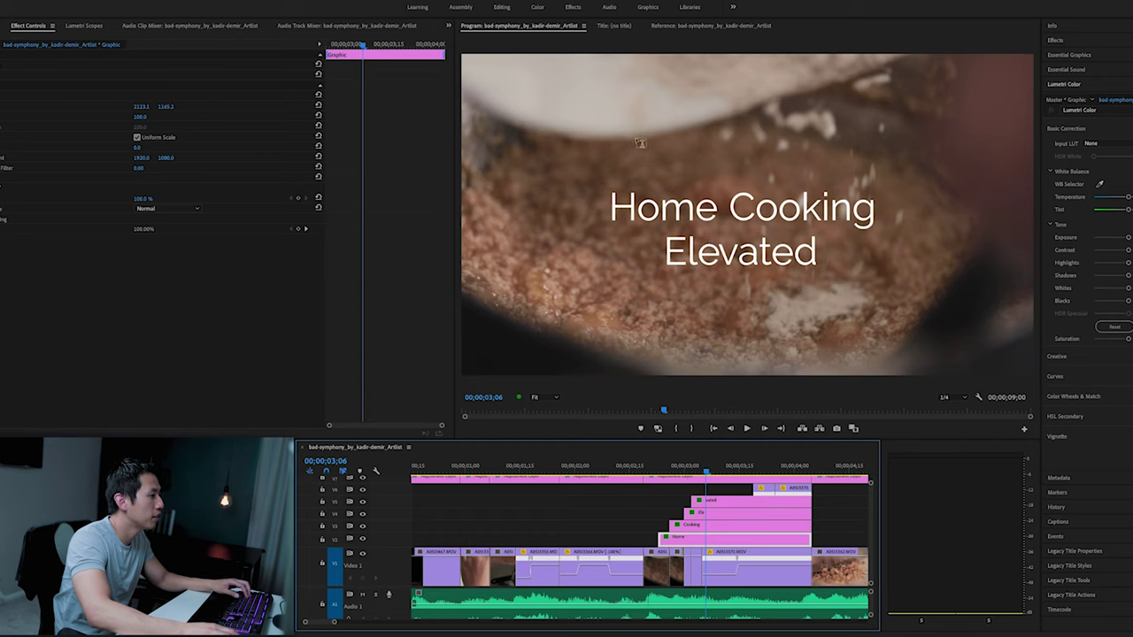
left_click(942, 274)
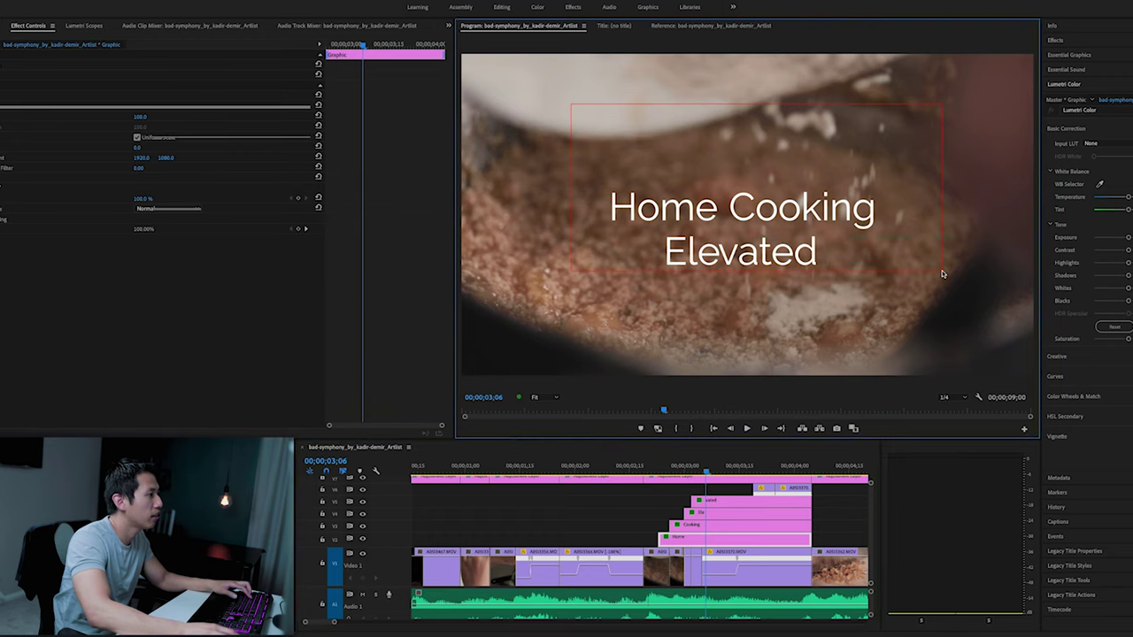
type("Hoe")
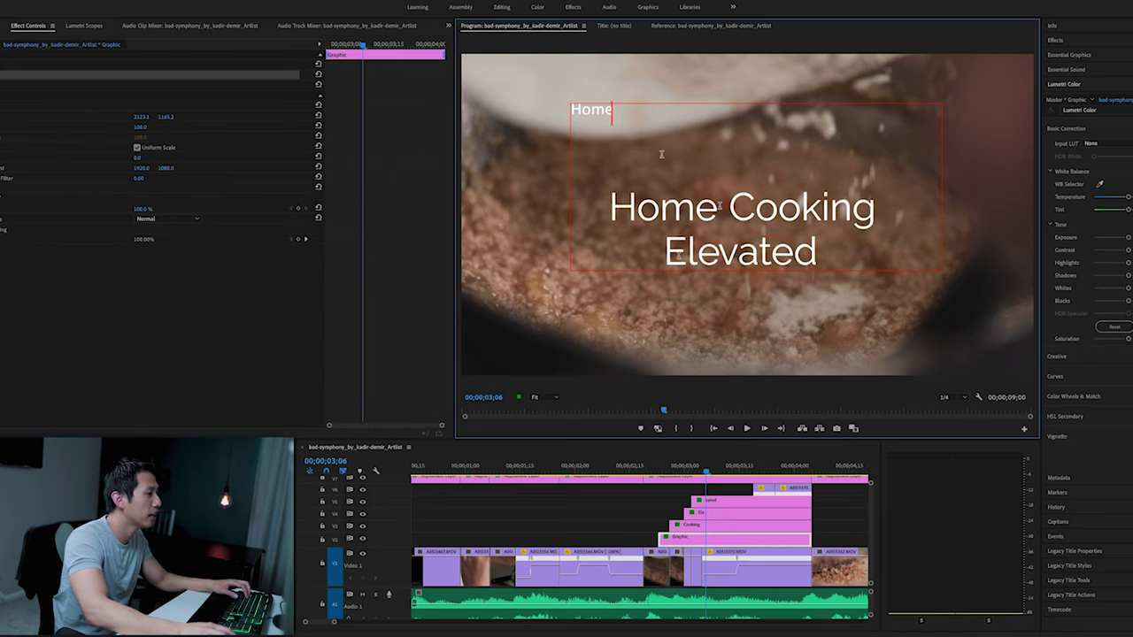
key("space")
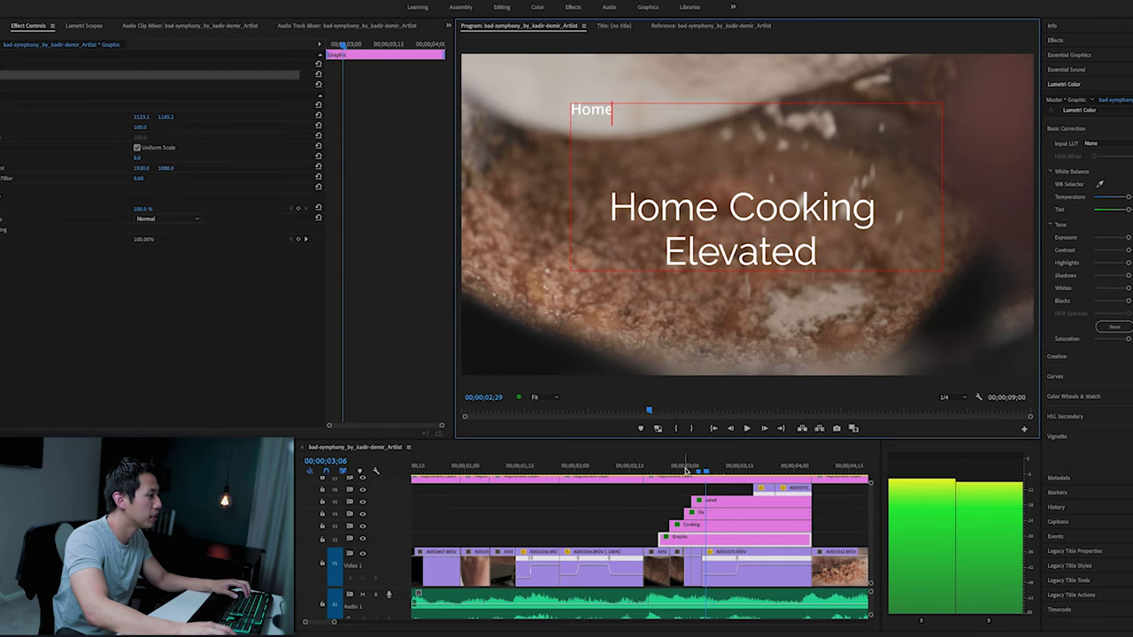
key("space")
left_click(685, 466)
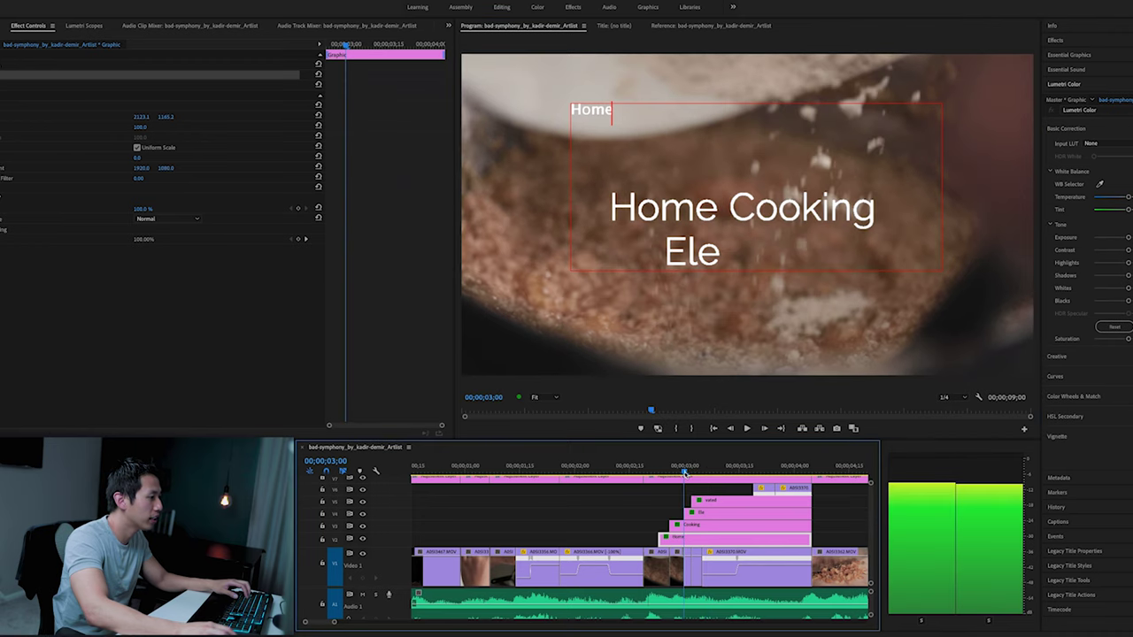
key("space")
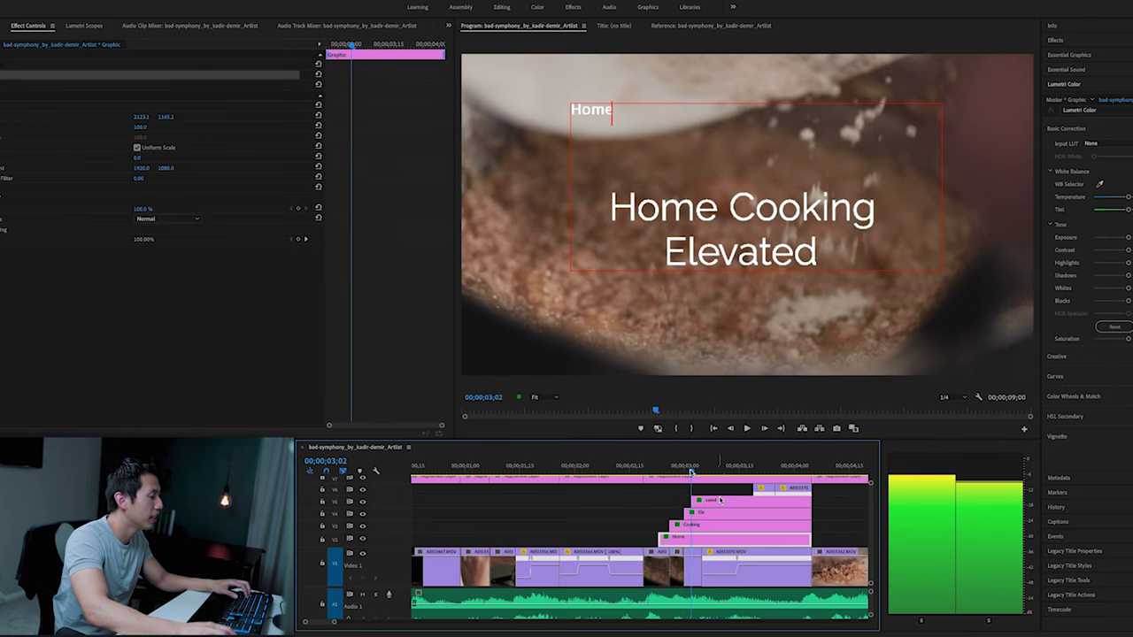
key("space")
left_click(656, 567)
left_click(658, 467)
key("space")
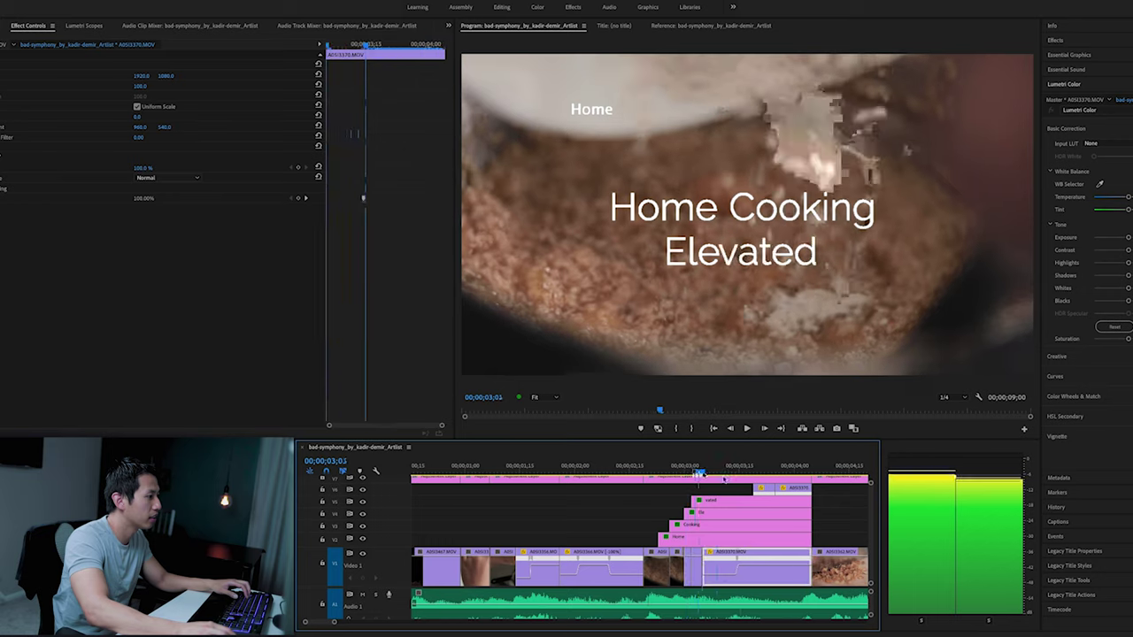
key("space")
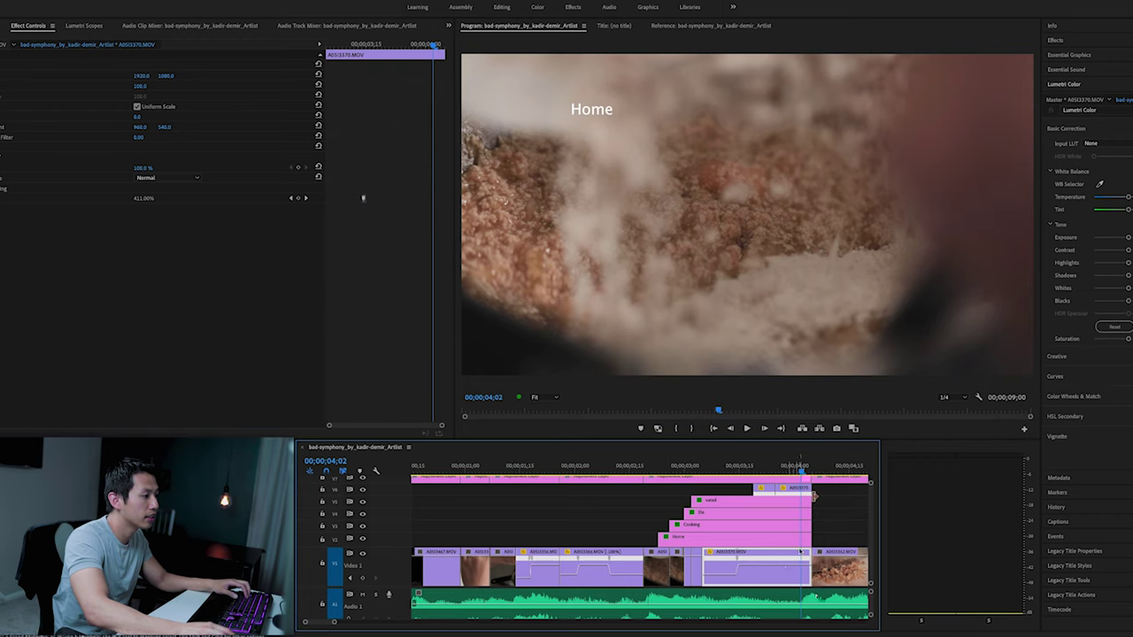
left_click(740, 469)
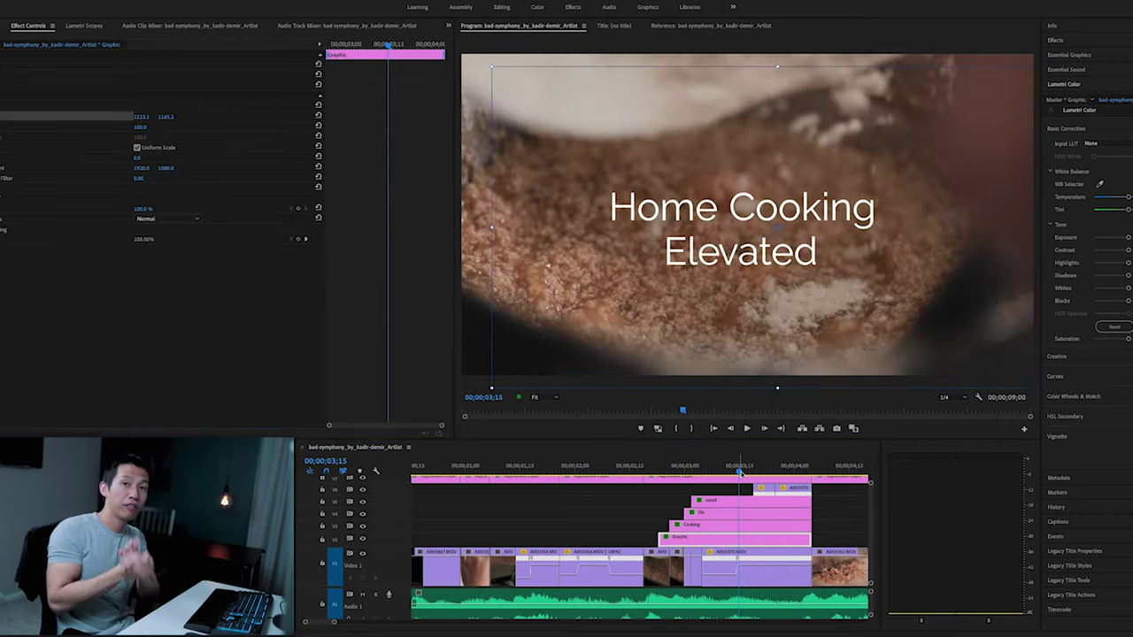
Copy the A0SI3370.MOV food clip from V1 onto the top video track
left_click(770, 491)
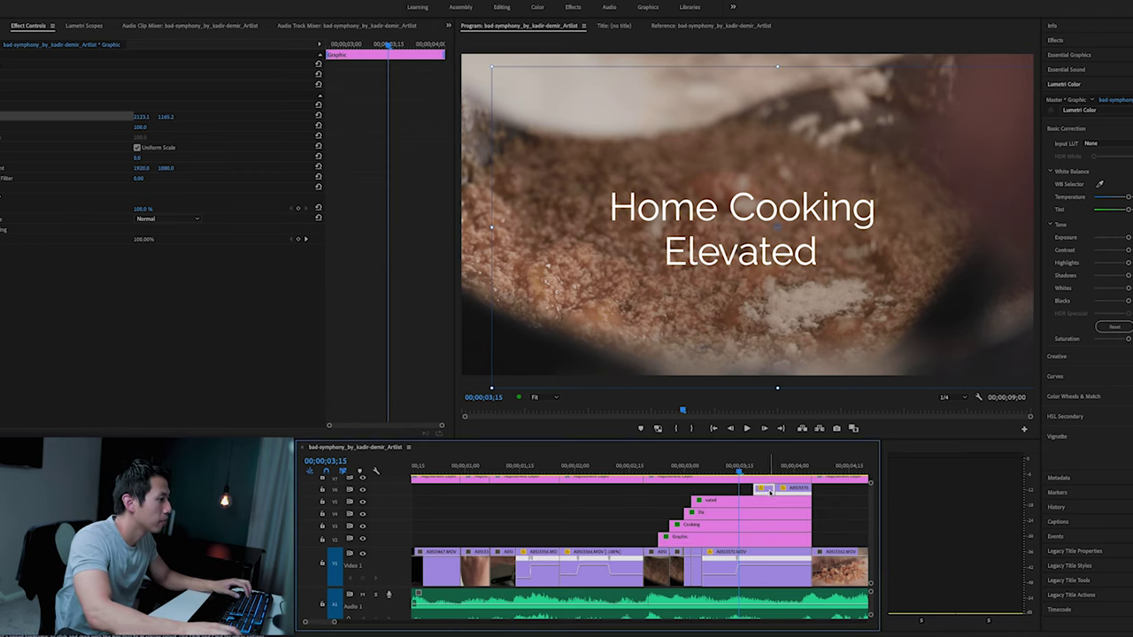
key("Right")
key("Right")
key("Right")
key("Right")
key("Right")
key("Right")
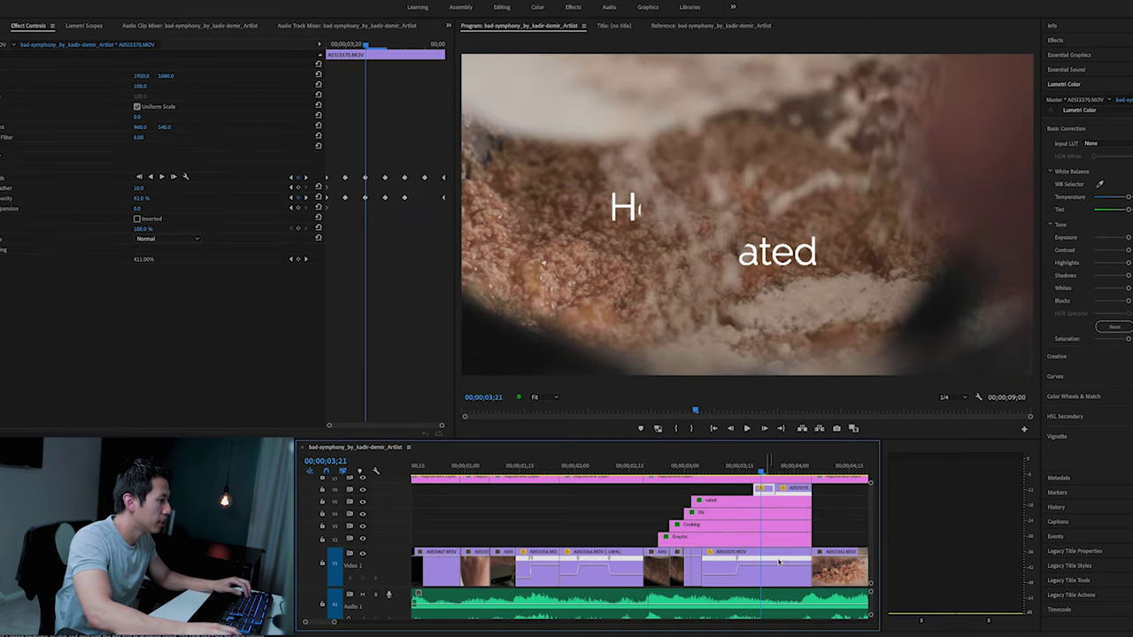
left_click(778, 561)
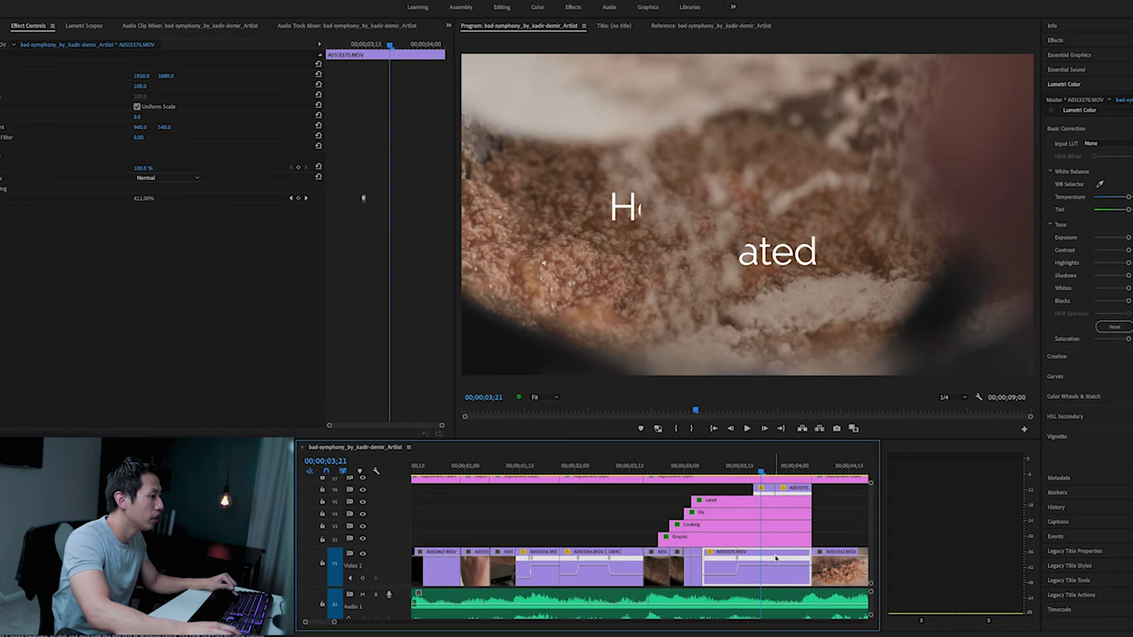
left_click_drag(776, 557, 784, 536)
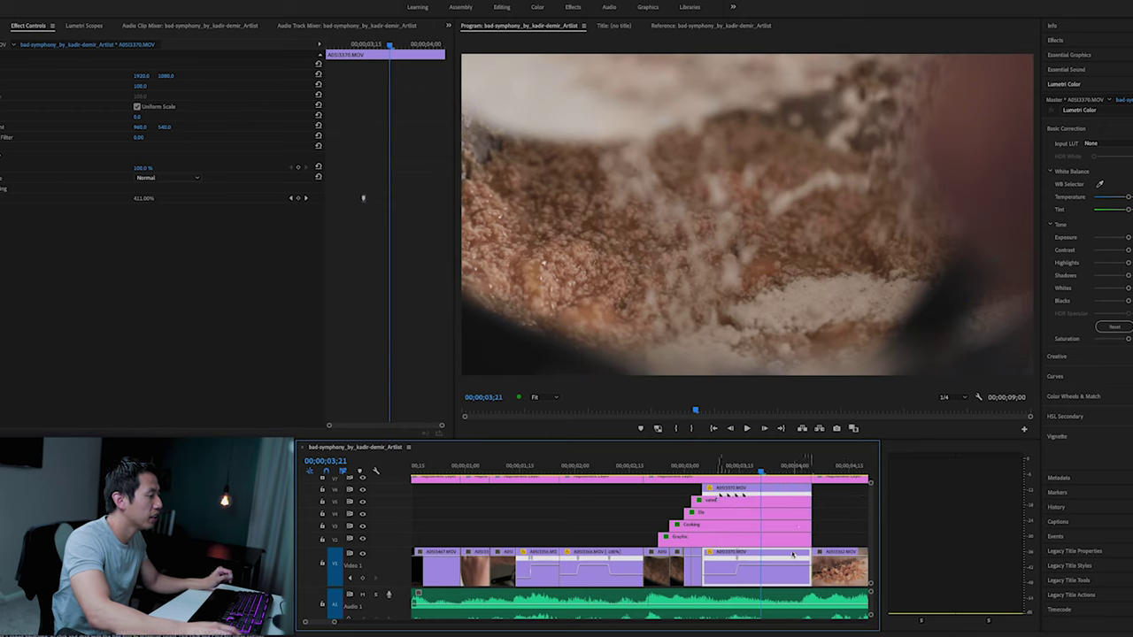
Trim the top copy to start at the masked section and display its mask outline
left_click_drag(702, 487, 755, 471)
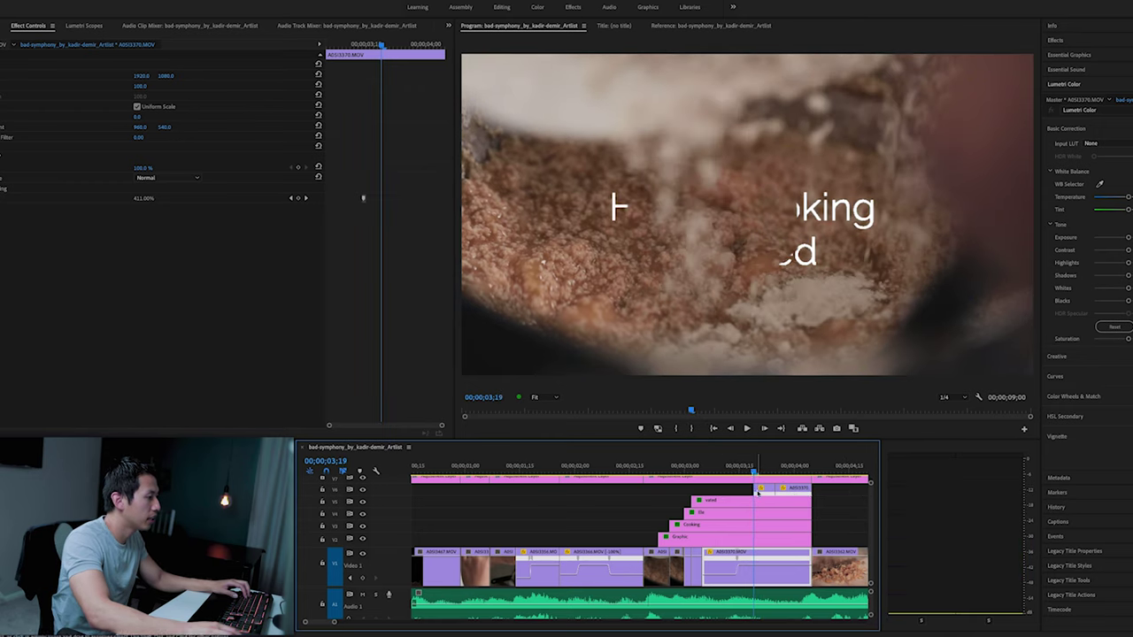
left_click(765, 492)
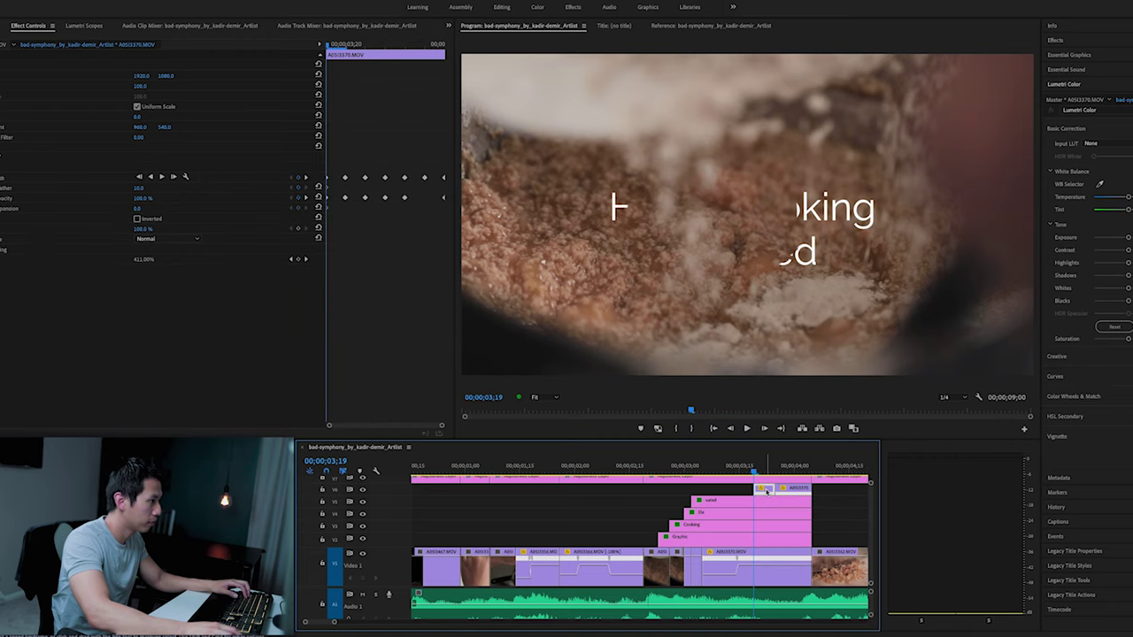
key("space")
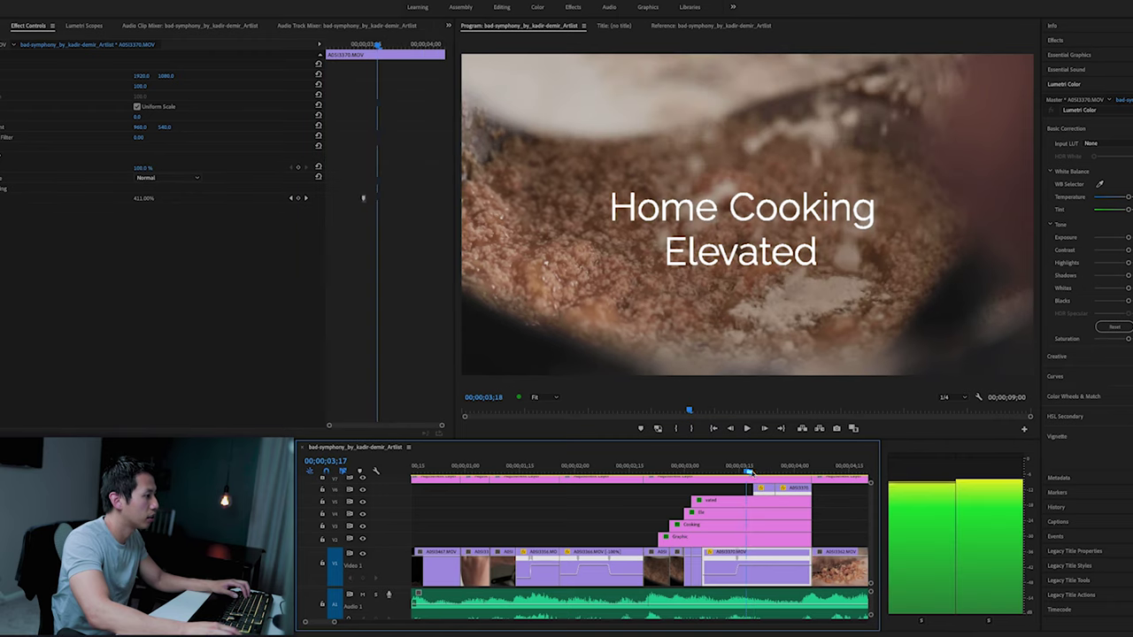
key("space")
left_click(799, 310)
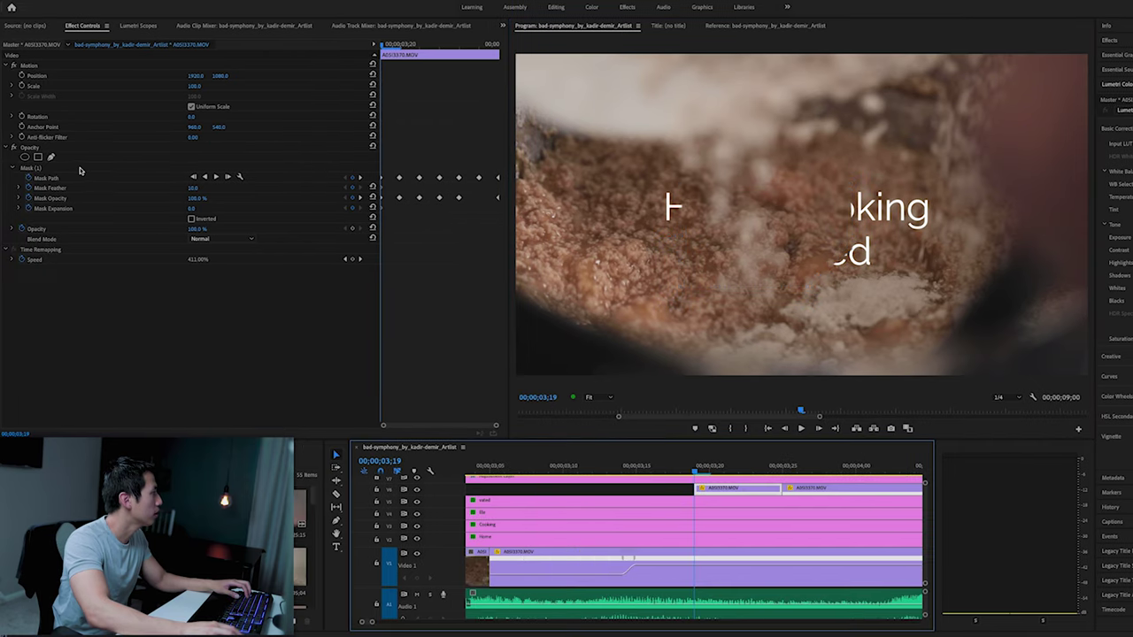
Select Mask (1) and step forward to frame 03;20
left_click(79, 170)
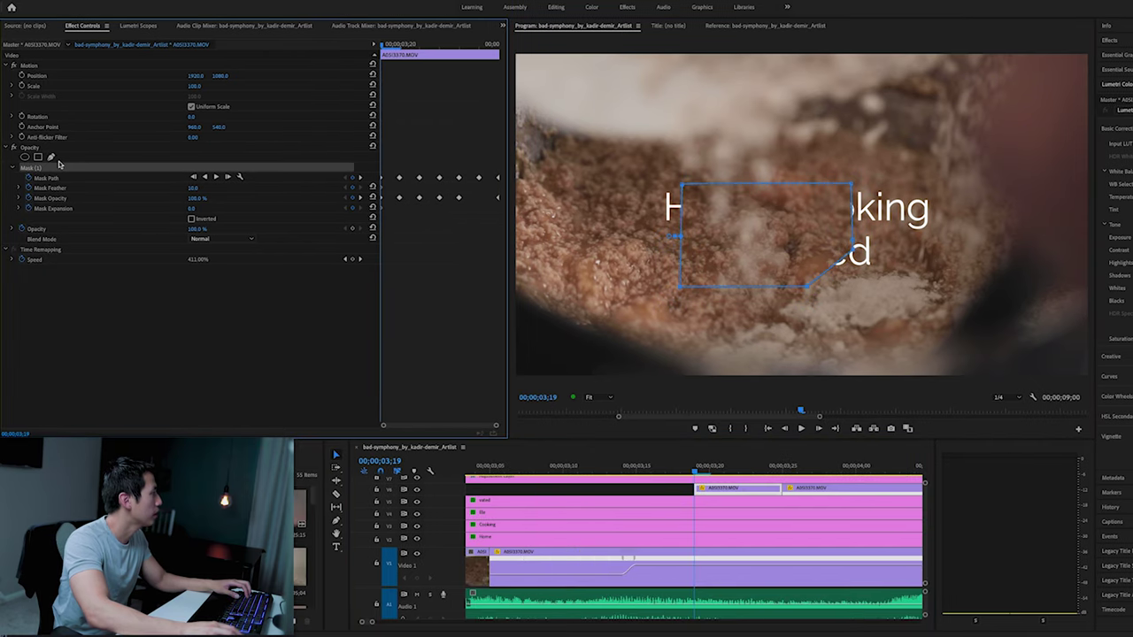
left_click(76, 167)
left_click(74, 165)
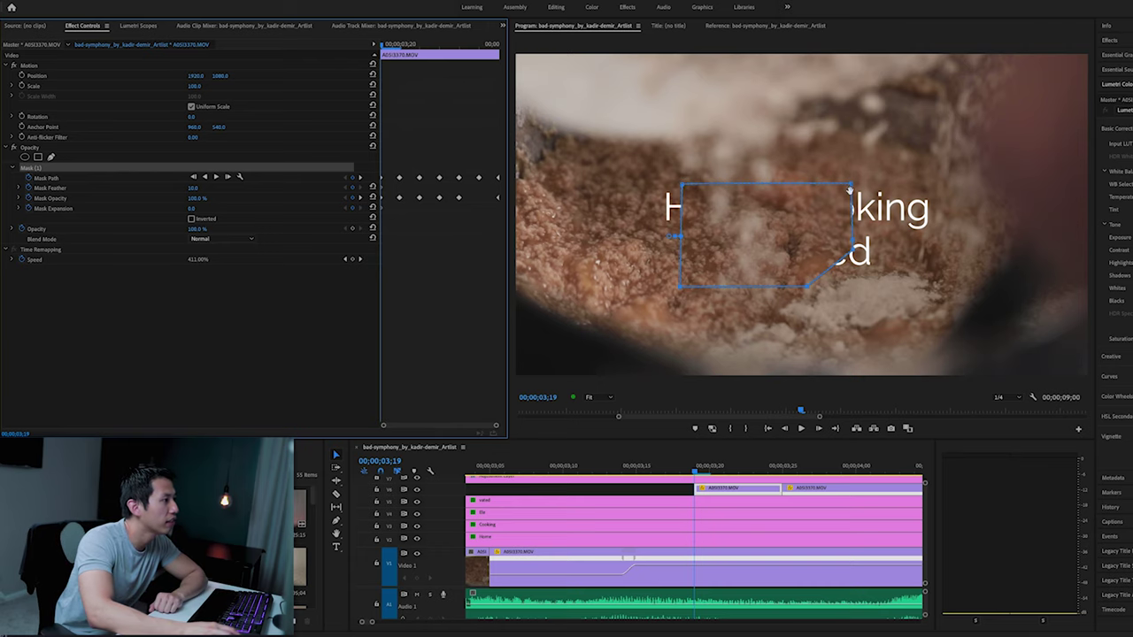
left_click(648, 266)
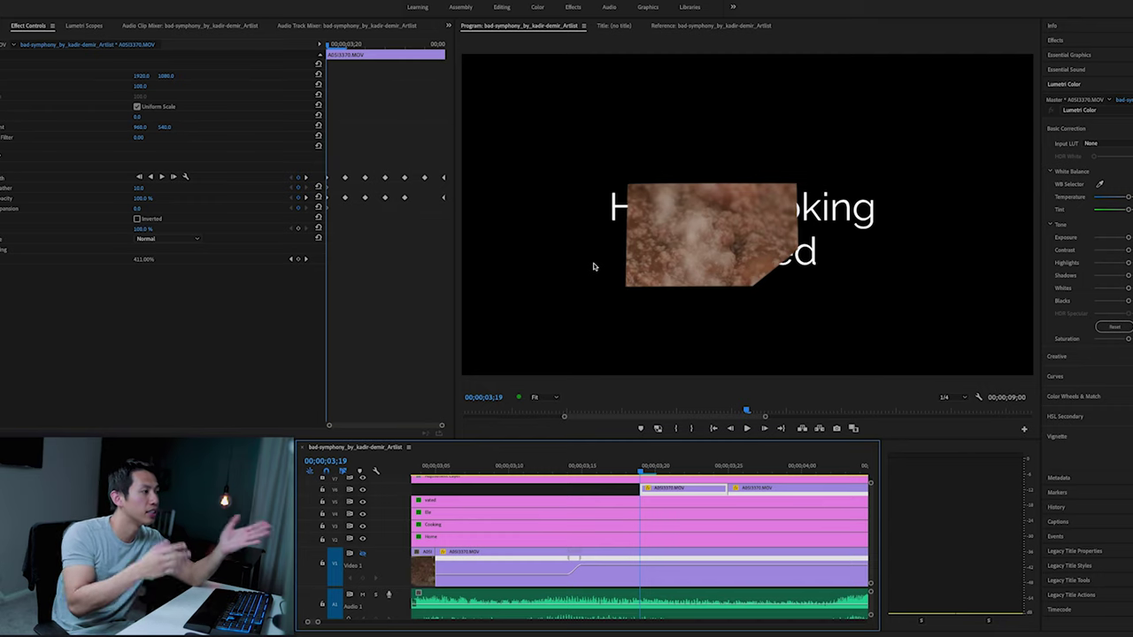
left_click(608, 312)
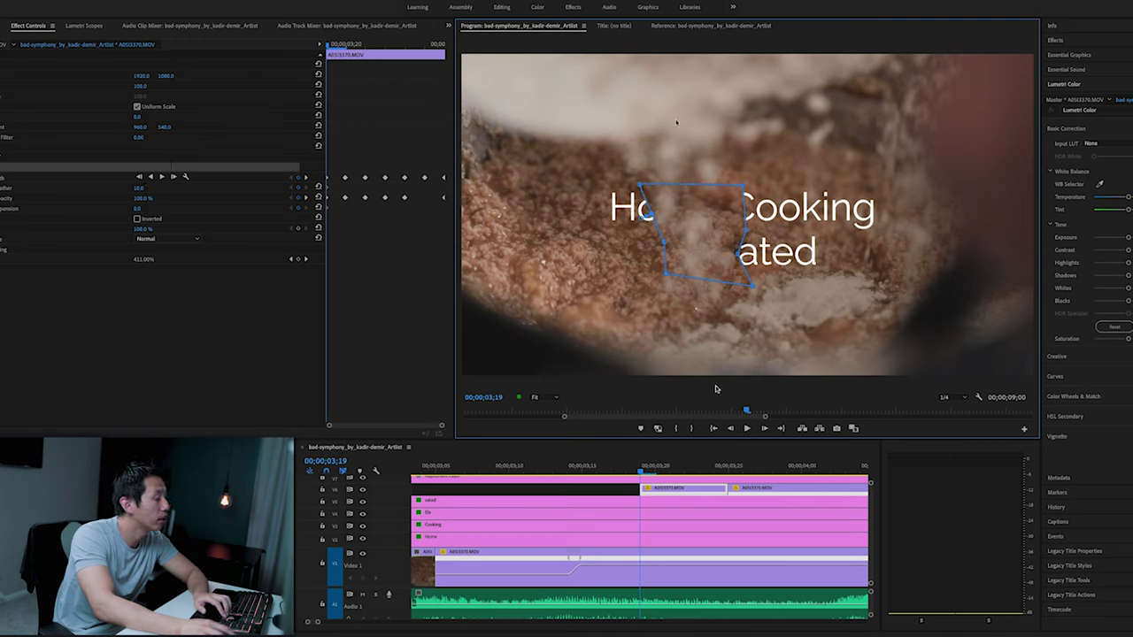
left_click(762, 429)
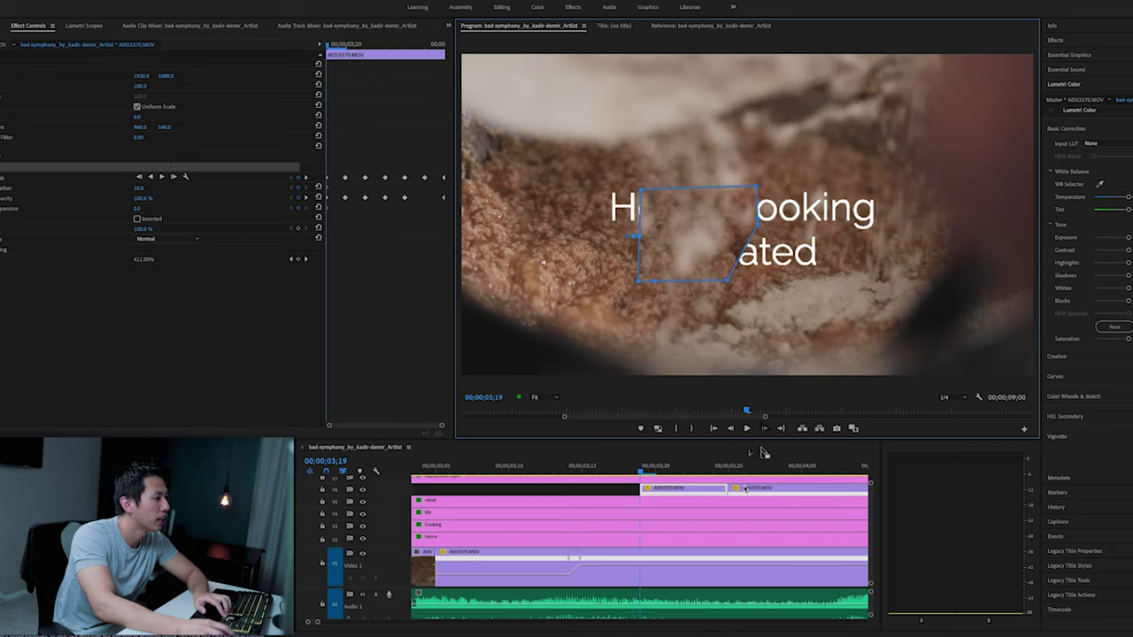
key("Right")
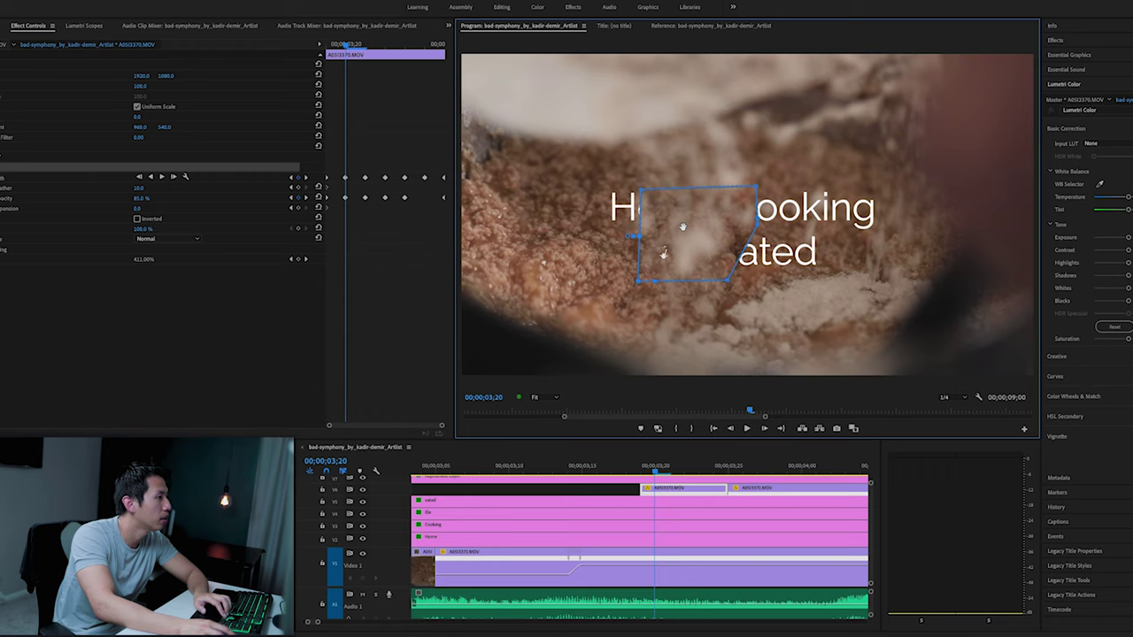
Drag the mask's left corners at 03;20 to uncover the H, then advance to 03;21
left_click_drag(645, 274, 638, 284)
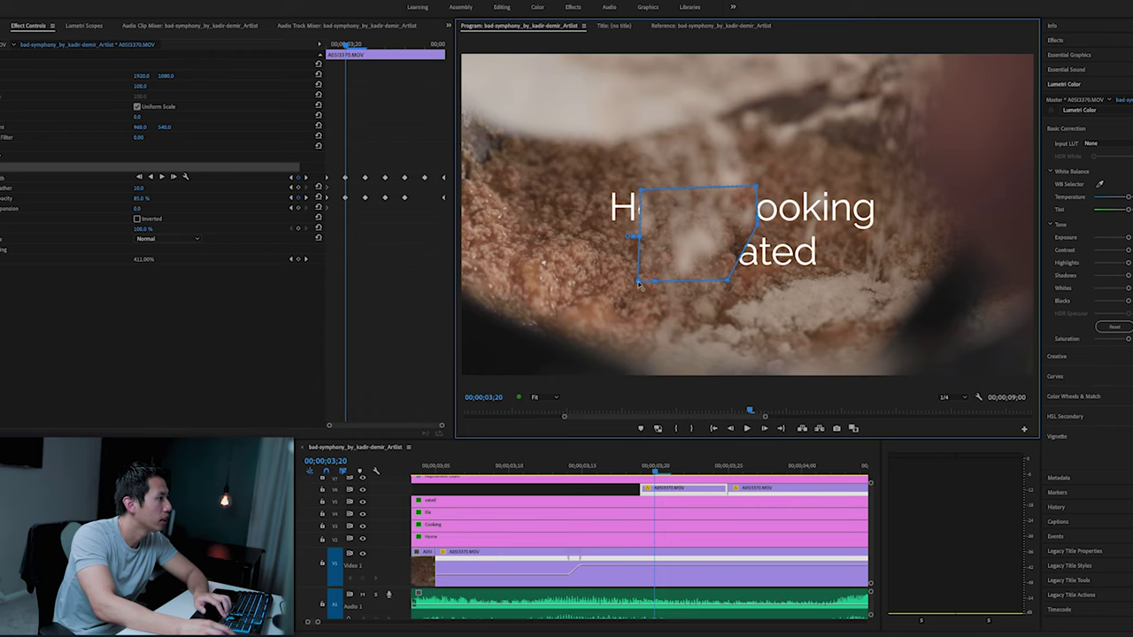
left_click_drag(640, 190, 629, 187)
left_click_drag(628, 184, 622, 183)
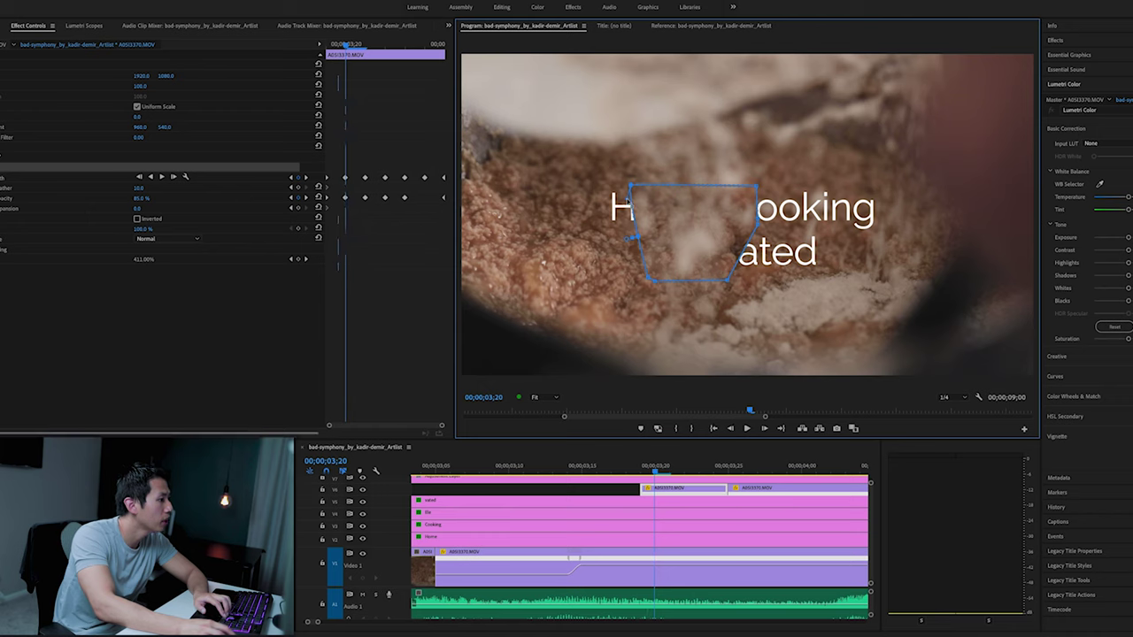
key("ctrl+z")
key("Right")
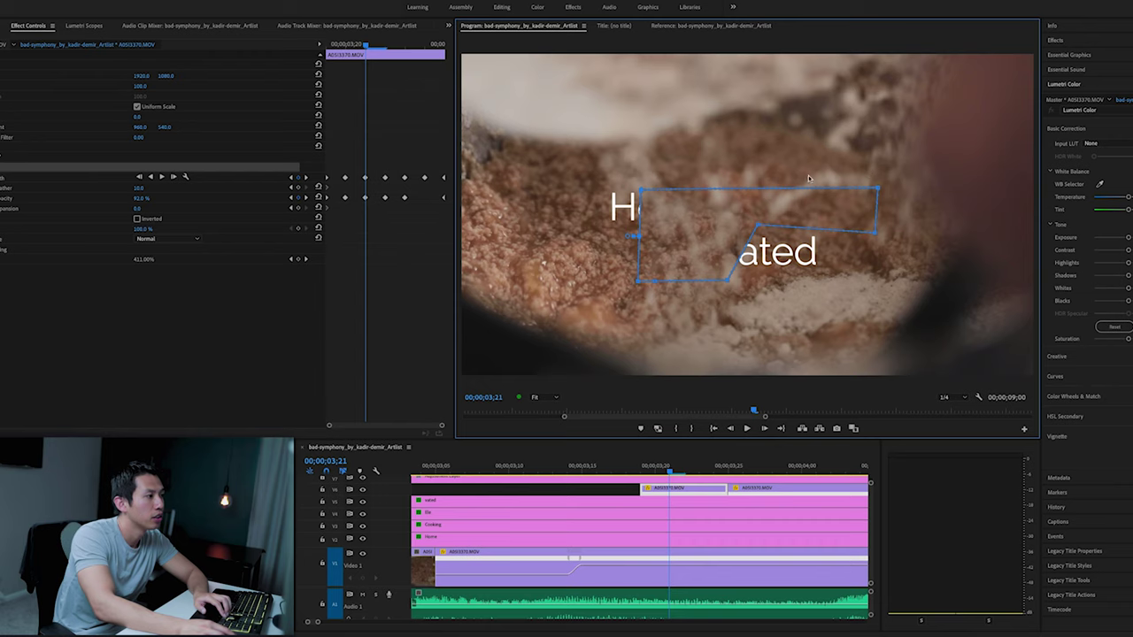
Replay the title sequence from 03;16 to check the masked wipe
left_click(599, 470)
key("minus")
key("minus")
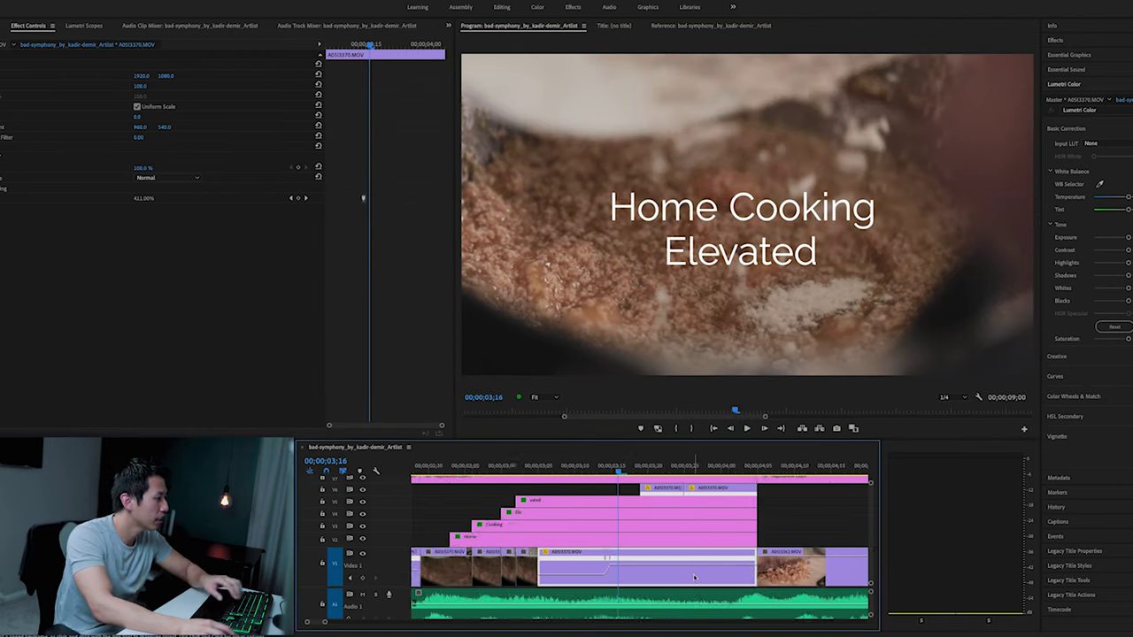
key("space")
key("space")
key("Up")
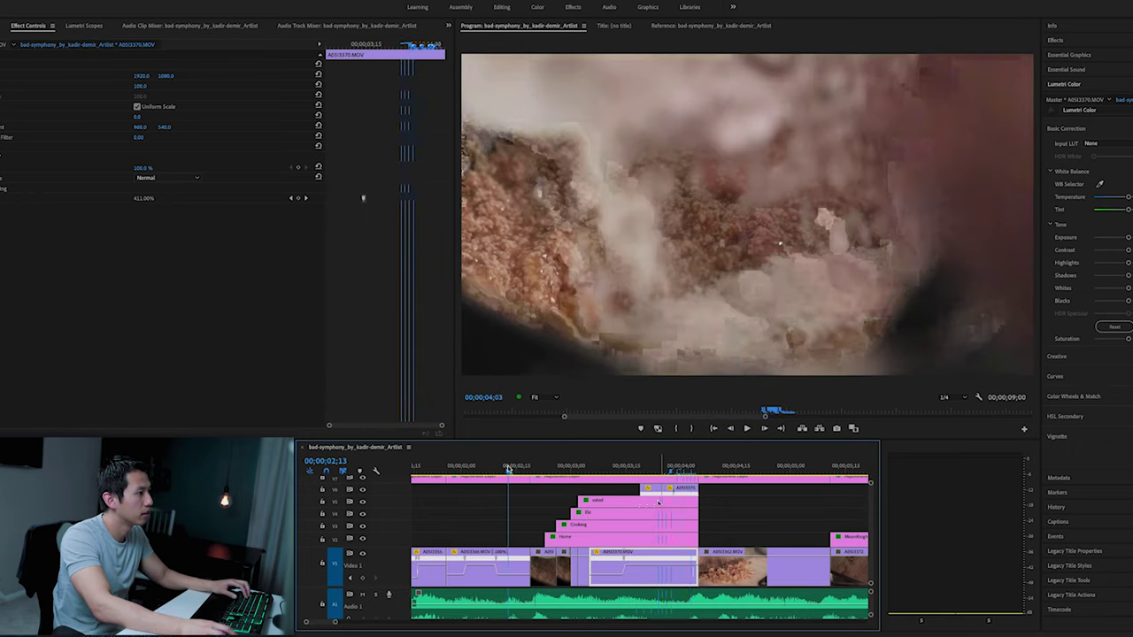
key("space")
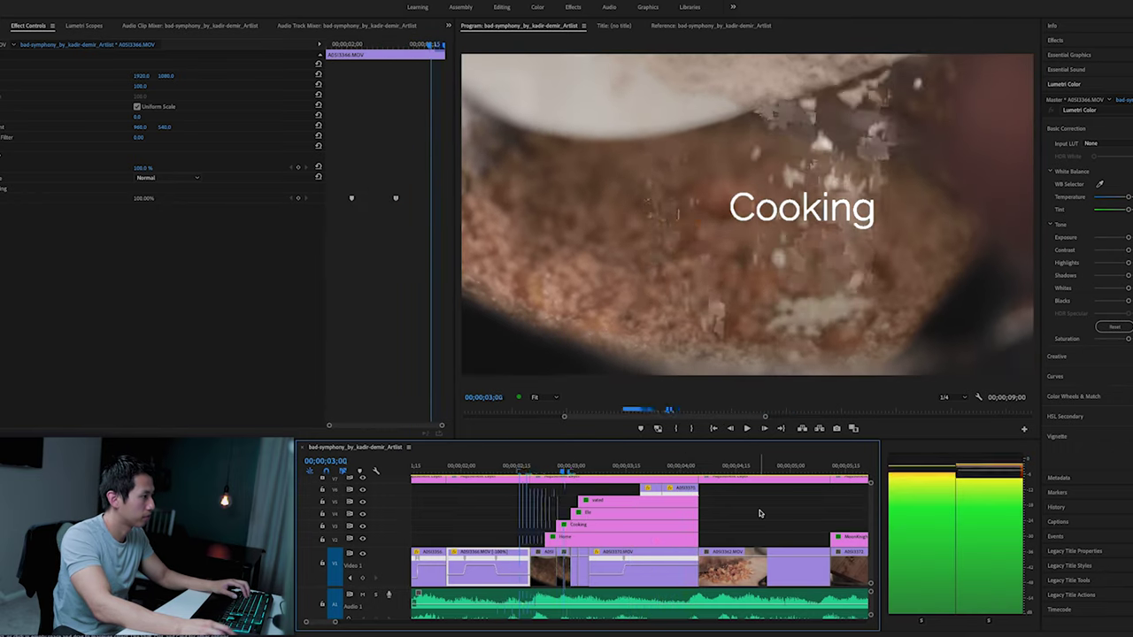
key("space")
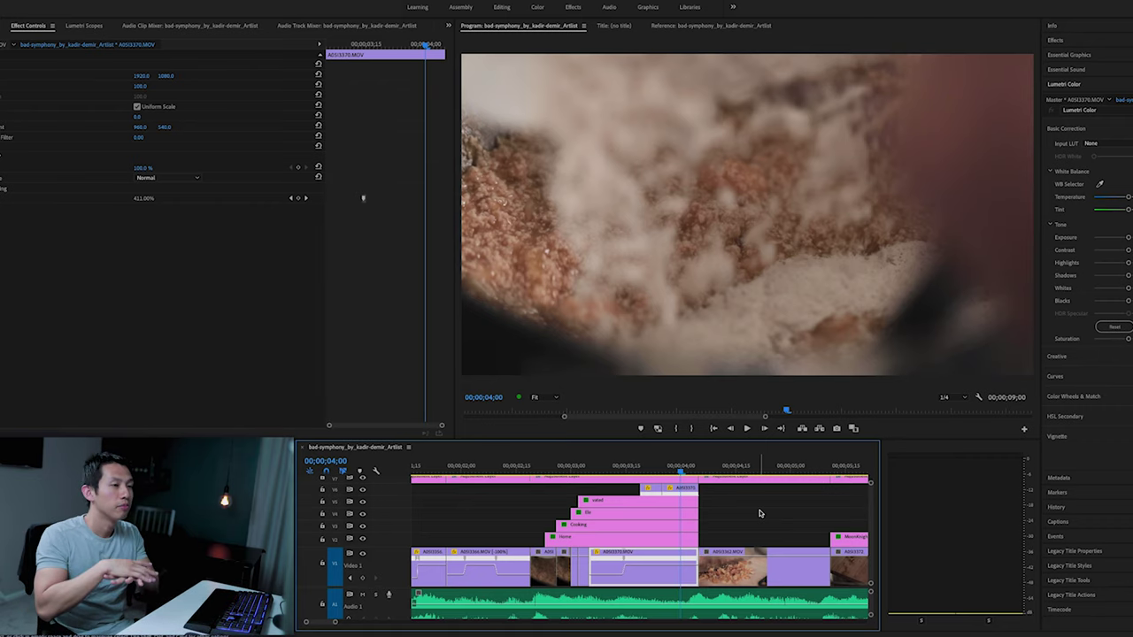
Scrub through the walnut and Moon Knight shots to the plain nut-chopping clip
left_click(711, 467)
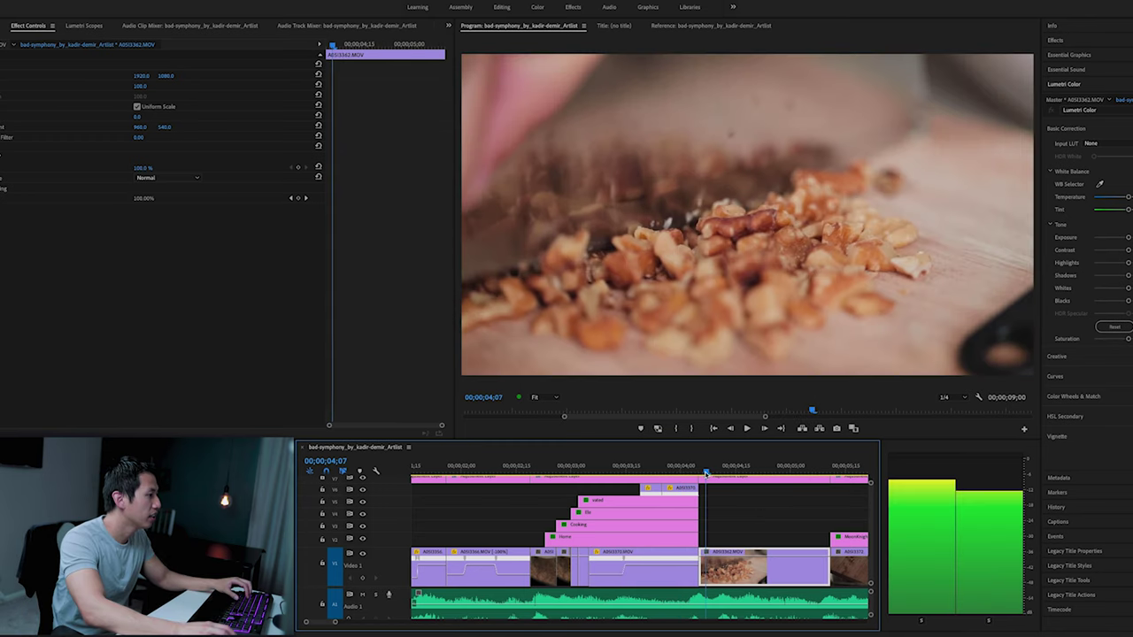
left_click_drag(711, 469, 765, 469)
left_click(833, 467)
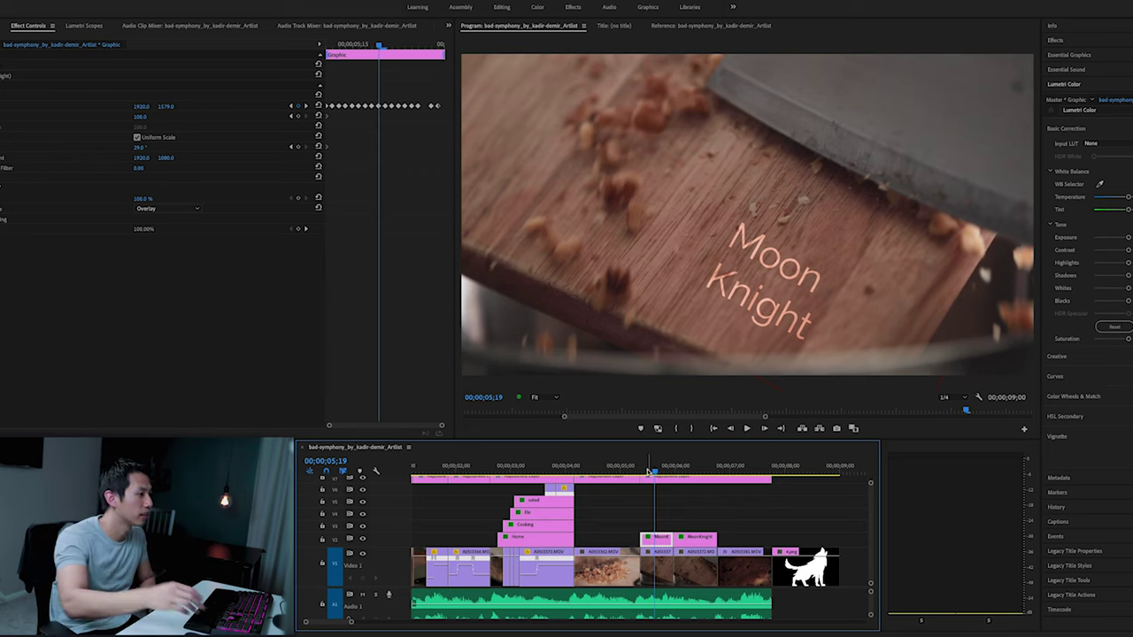
left_click(693, 468)
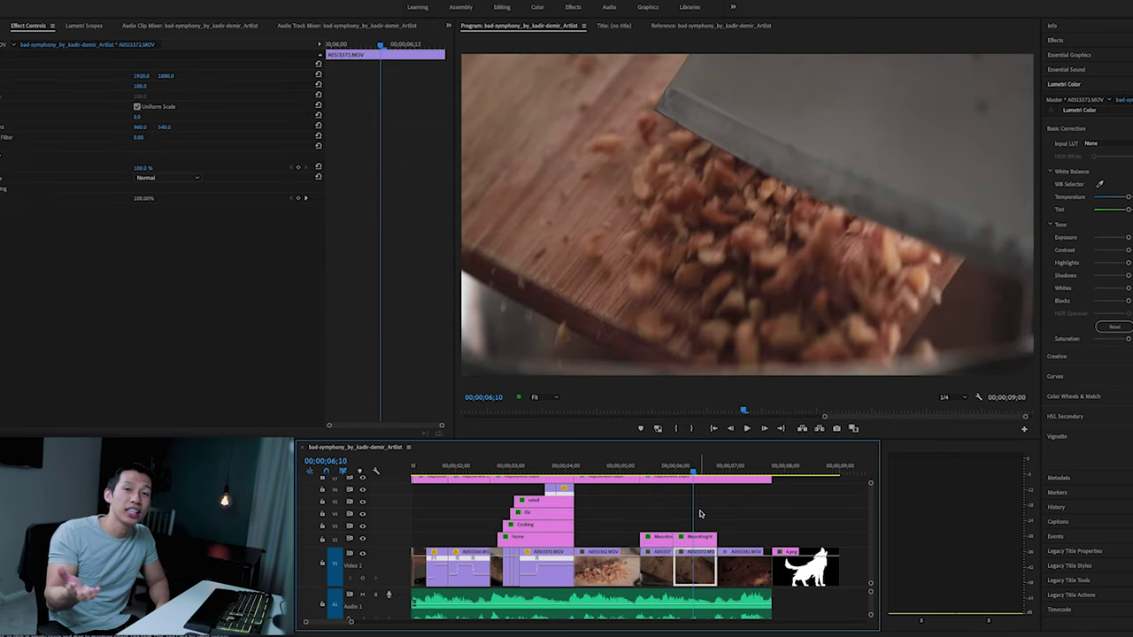
Select the Moon Knight title and set its Blend Mode to Normal
left_click(654, 468)
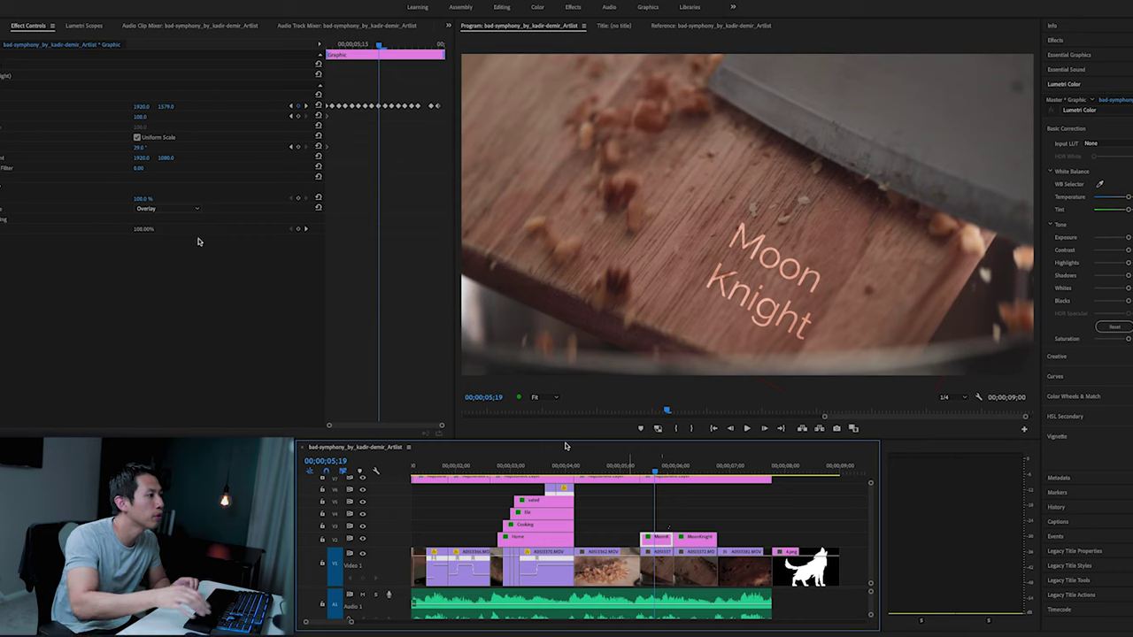
left_click(683, 211)
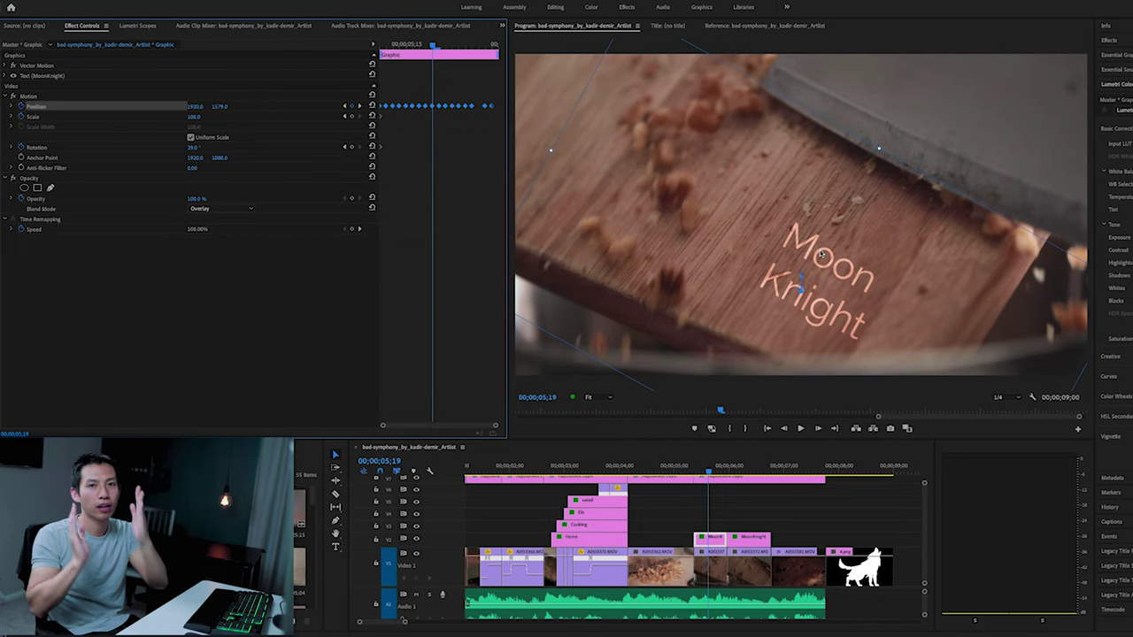
left_click(242, 210)
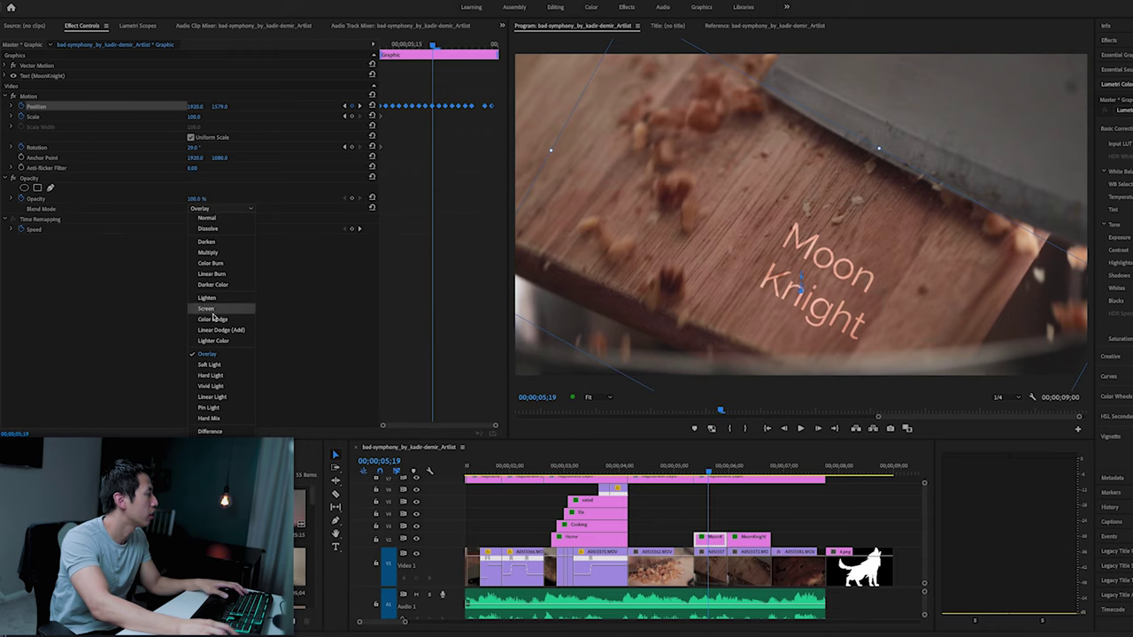
left_click(220, 217)
Set the Moon Knight title's Blend Mode back to Overlay
left_click(226, 211)
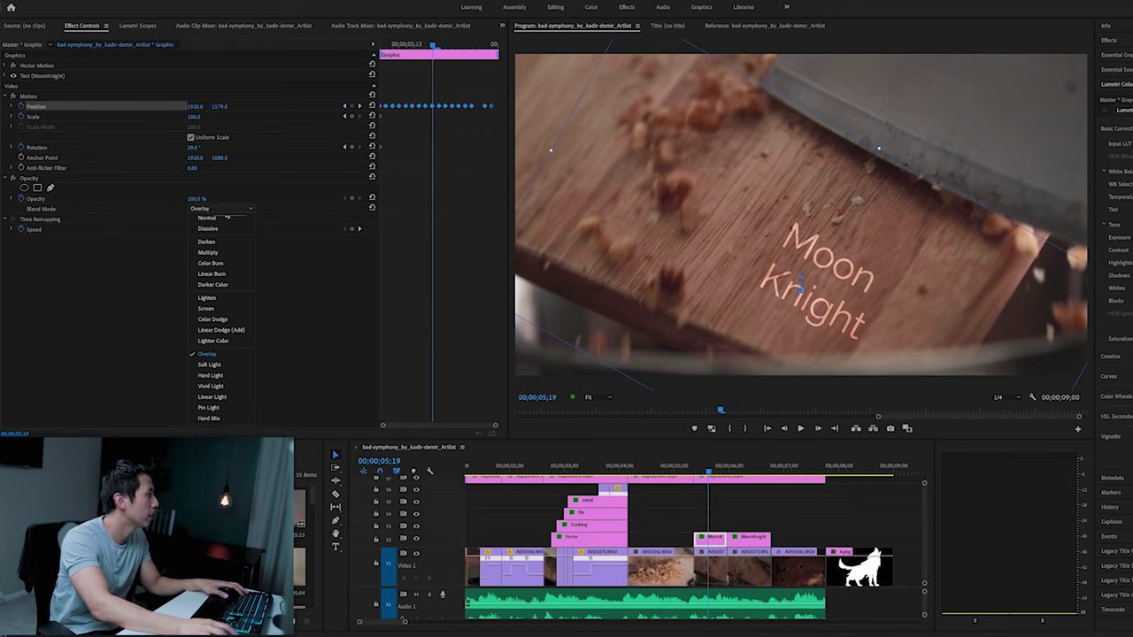
left_click(223, 219)
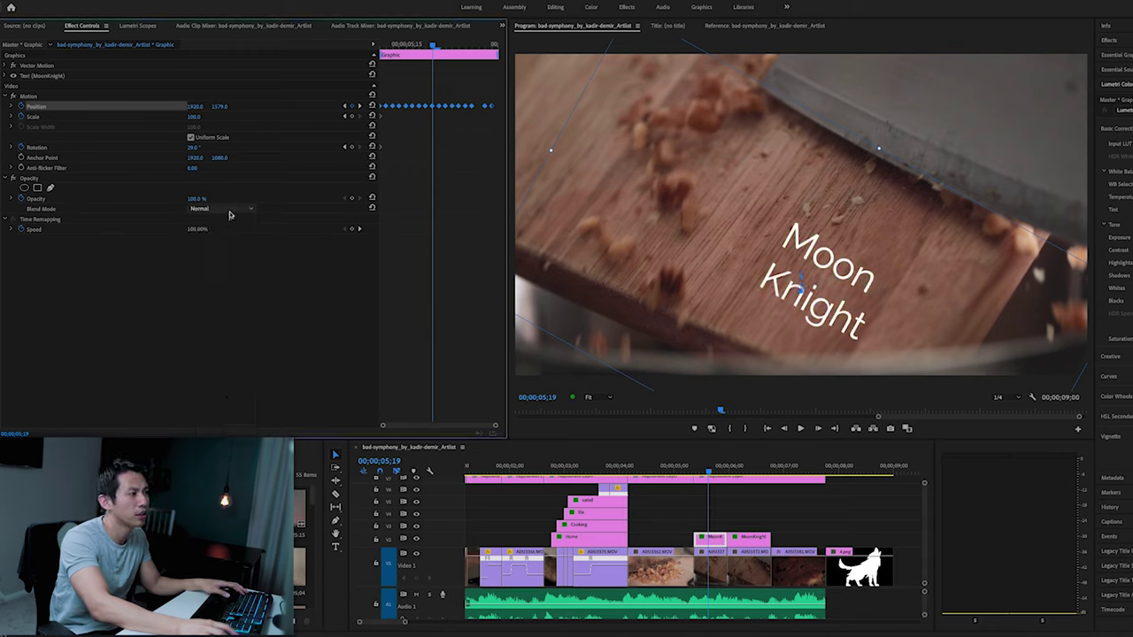
left_click(230, 213)
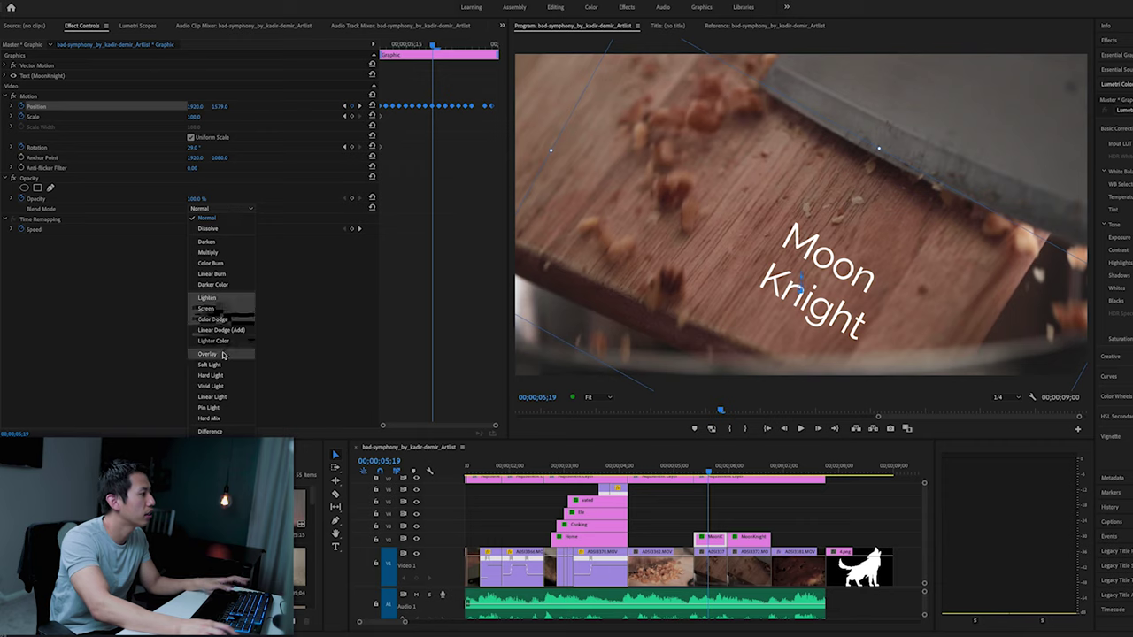
left_click(221, 306)
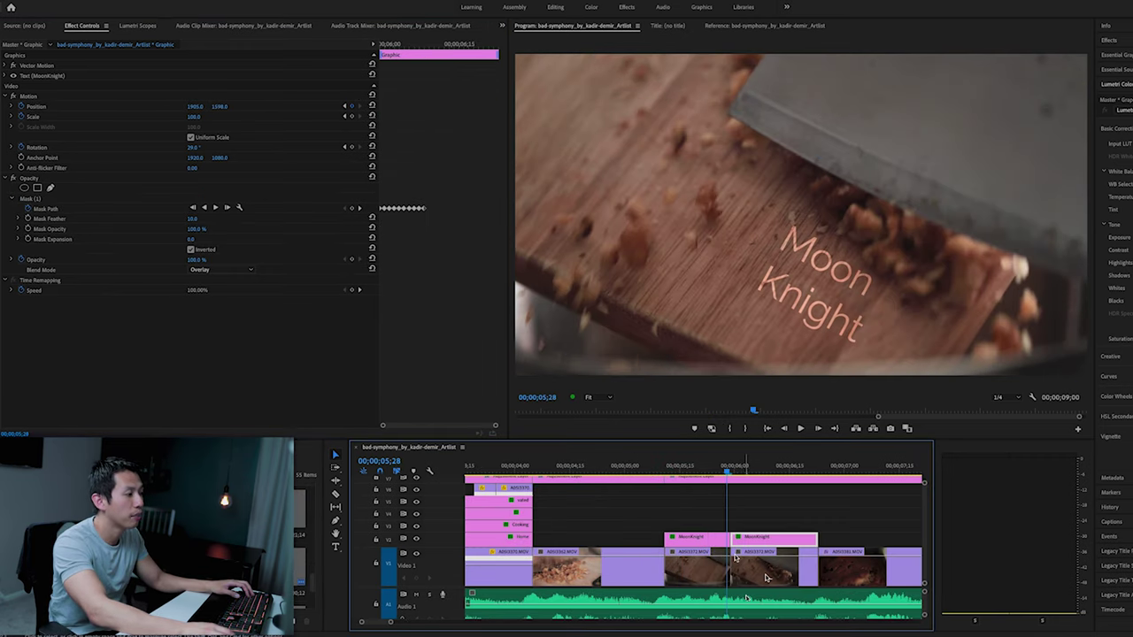
Select the MoonKnight title clip and its Mask (1) to show the outline
scroll(295, 624, "down", 3)
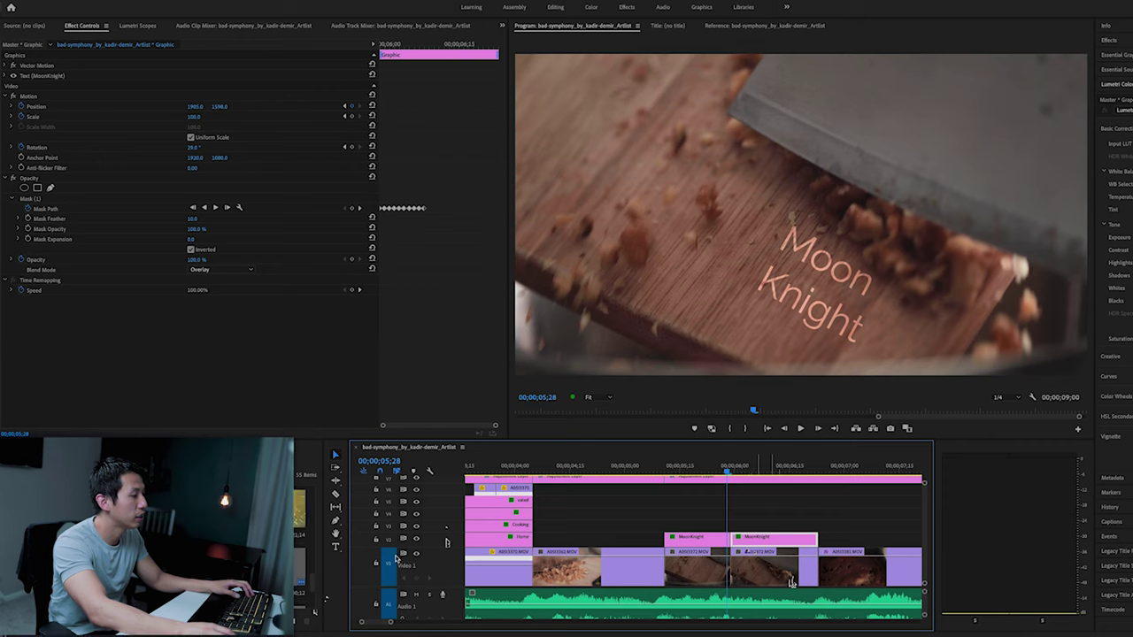
left_click(294, 623)
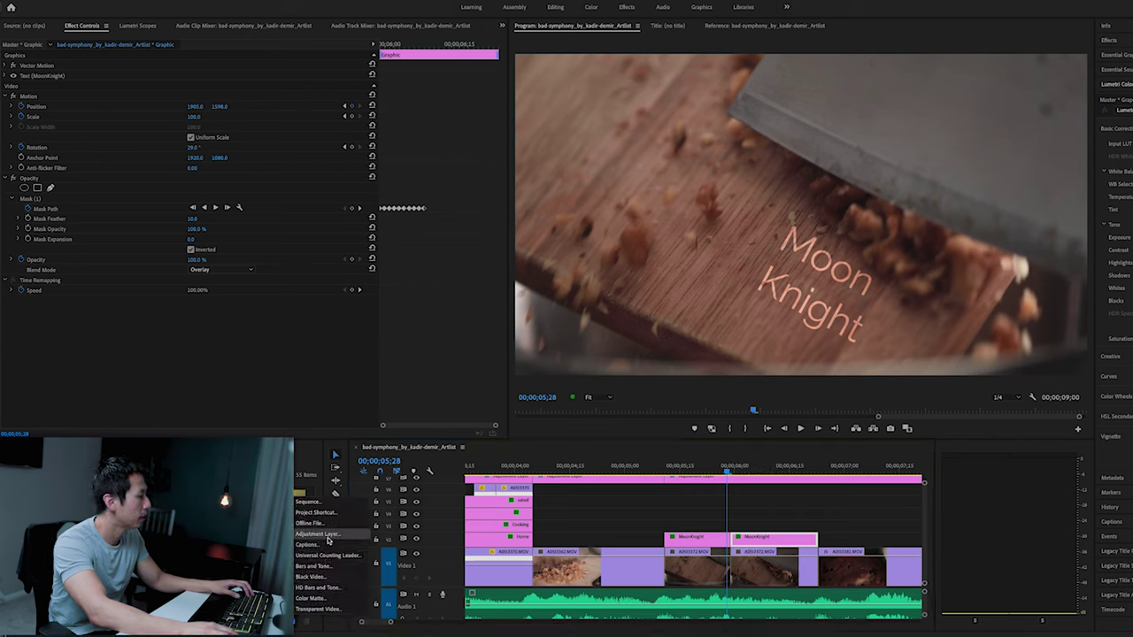
left_click(729, 473)
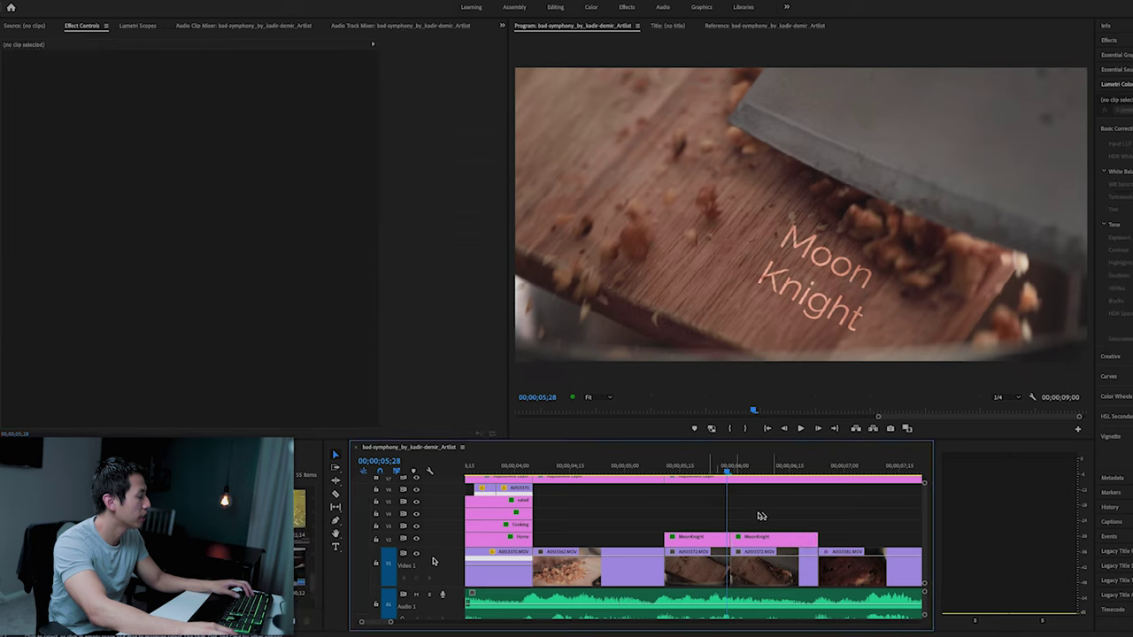
left_click(731, 473)
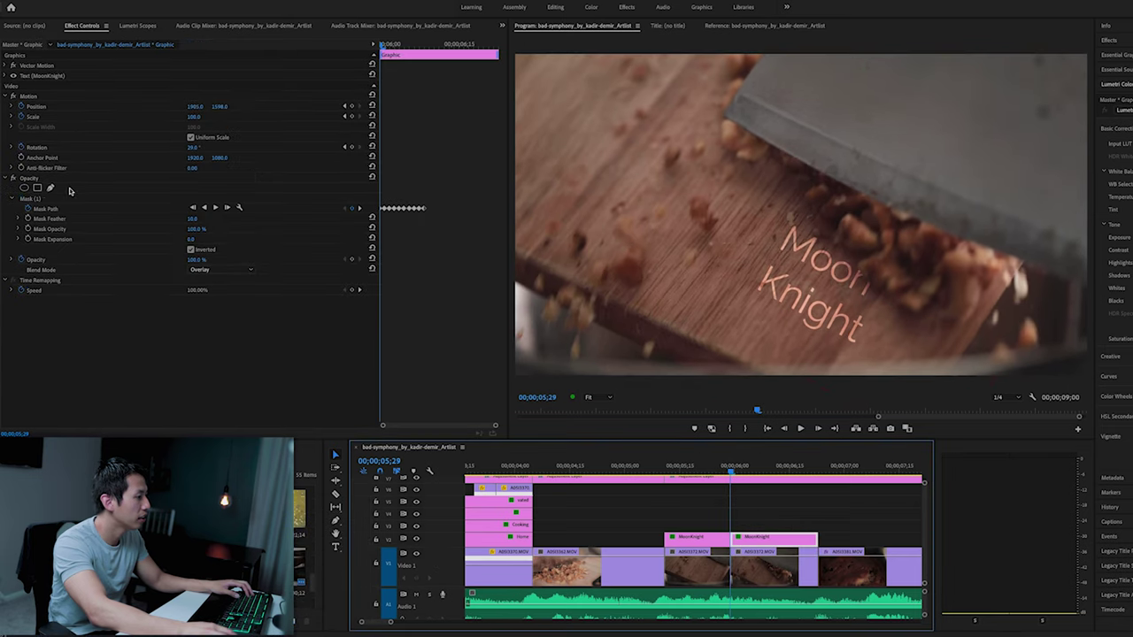
left_click(75, 202)
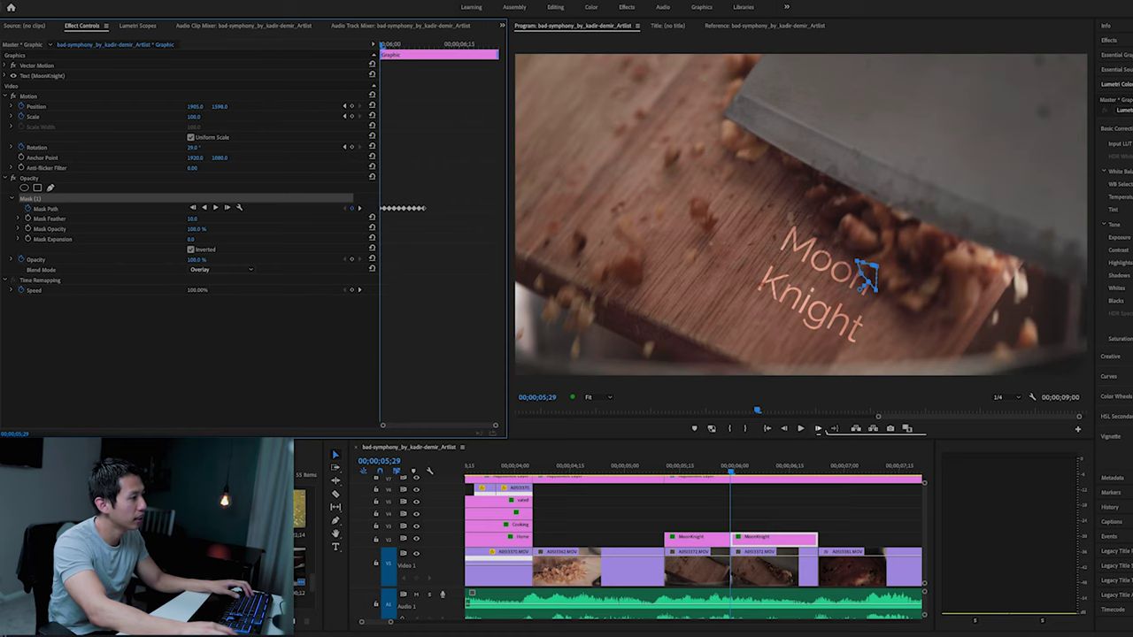
Step frame by frame from 05;29 to 06;08 as the nuts cover the text
left_click(822, 429)
key("Left")
left_click(821, 430)
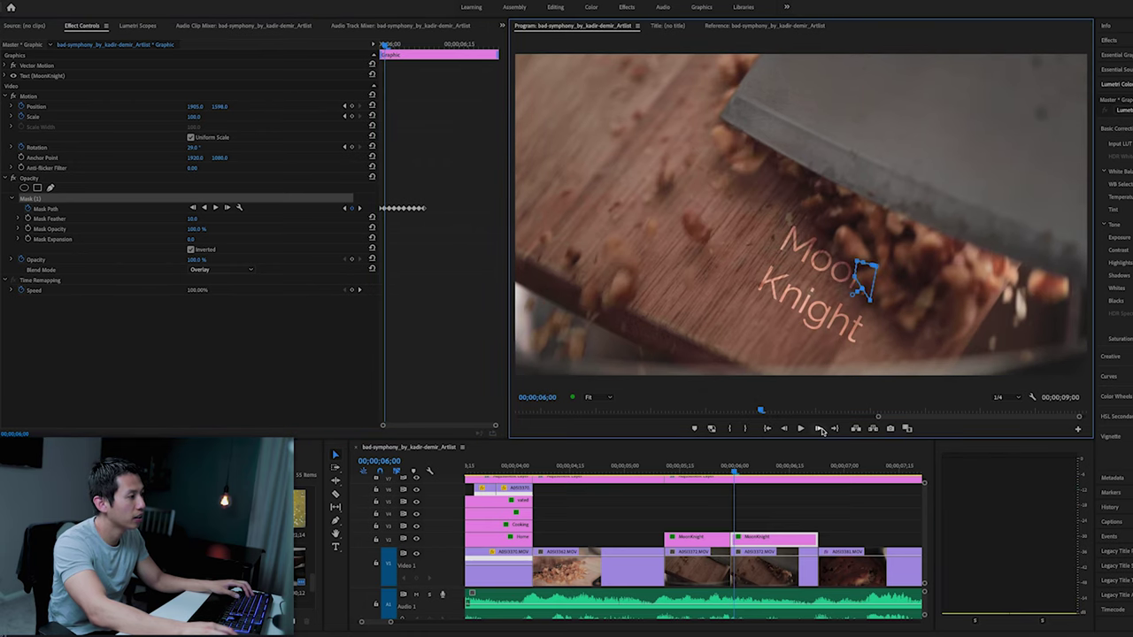
left_click(821, 429)
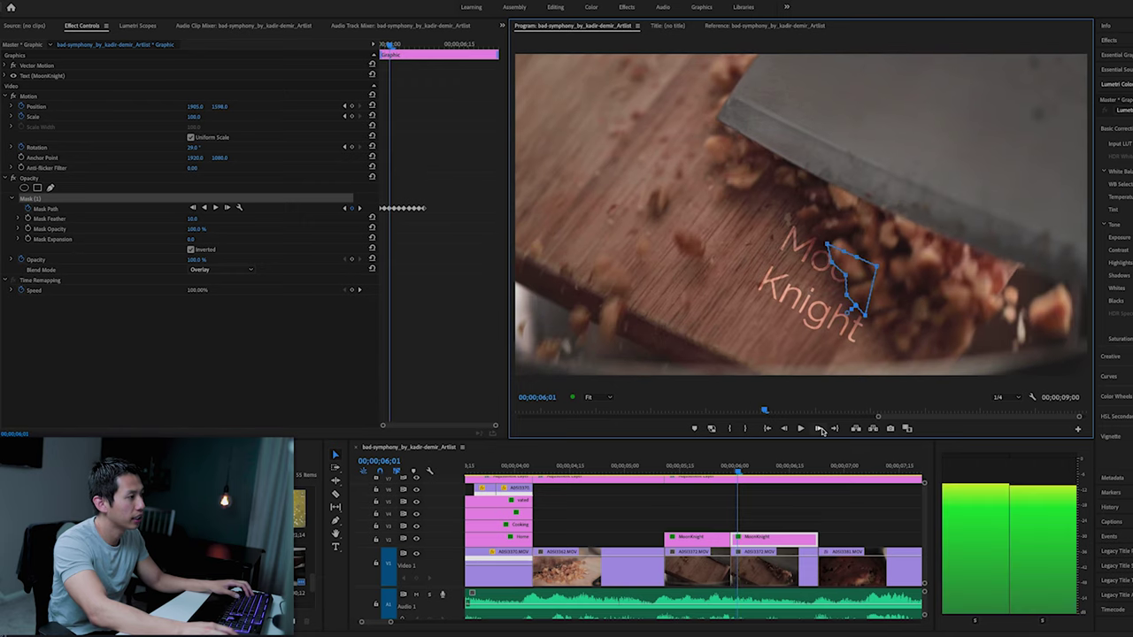
left_click(821, 429)
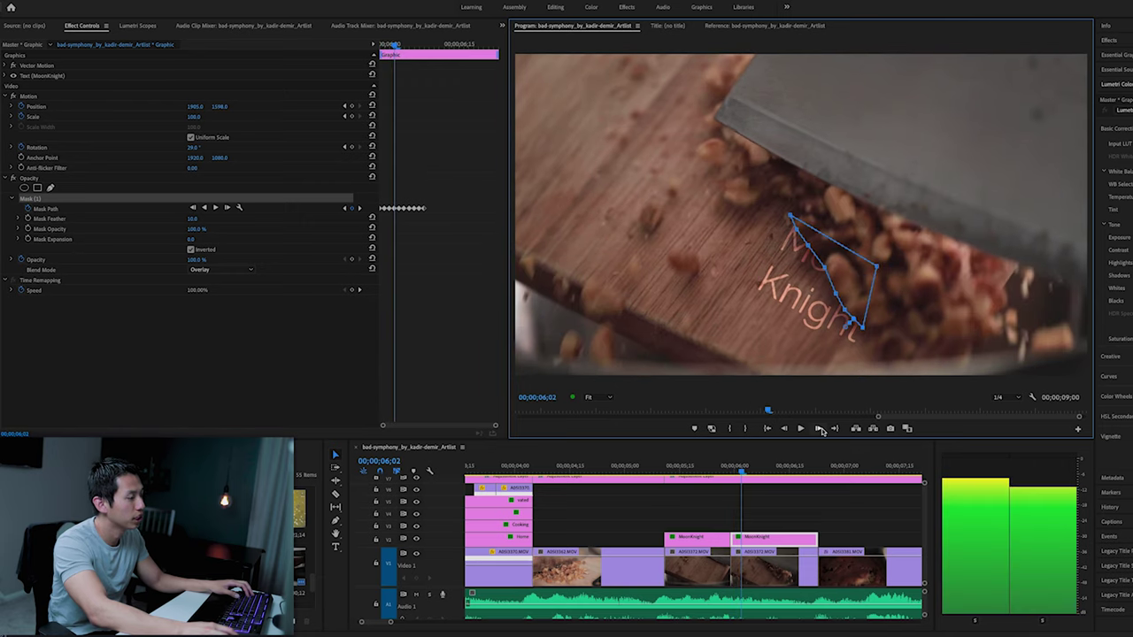
left_click(822, 430)
left_click(821, 430)
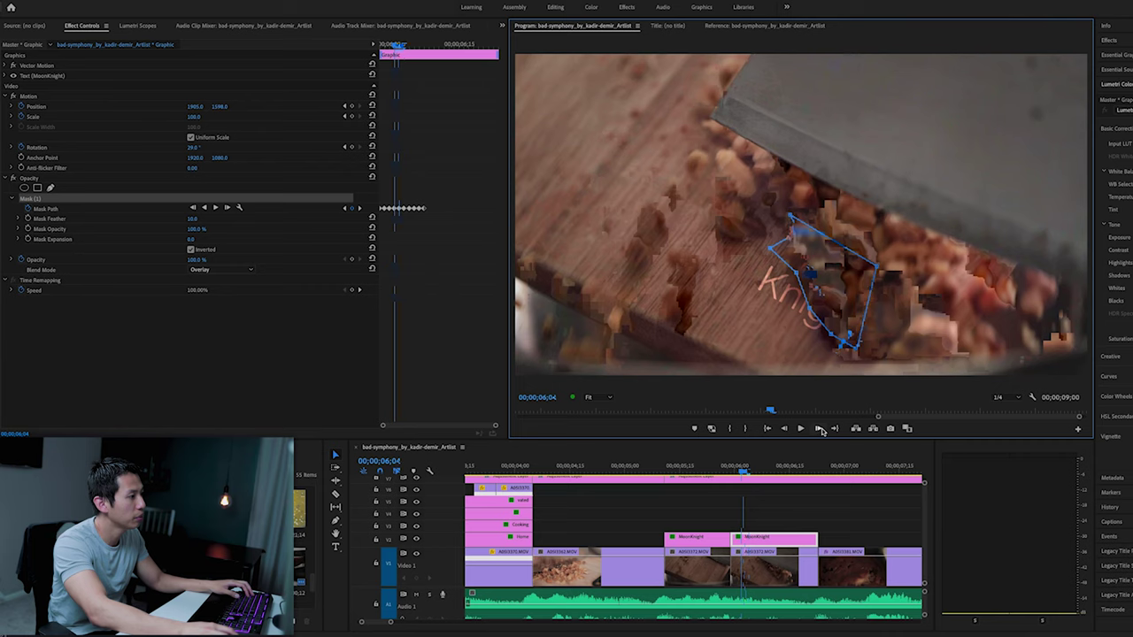
left_click(822, 429)
left_click(821, 430)
left_click(821, 429)
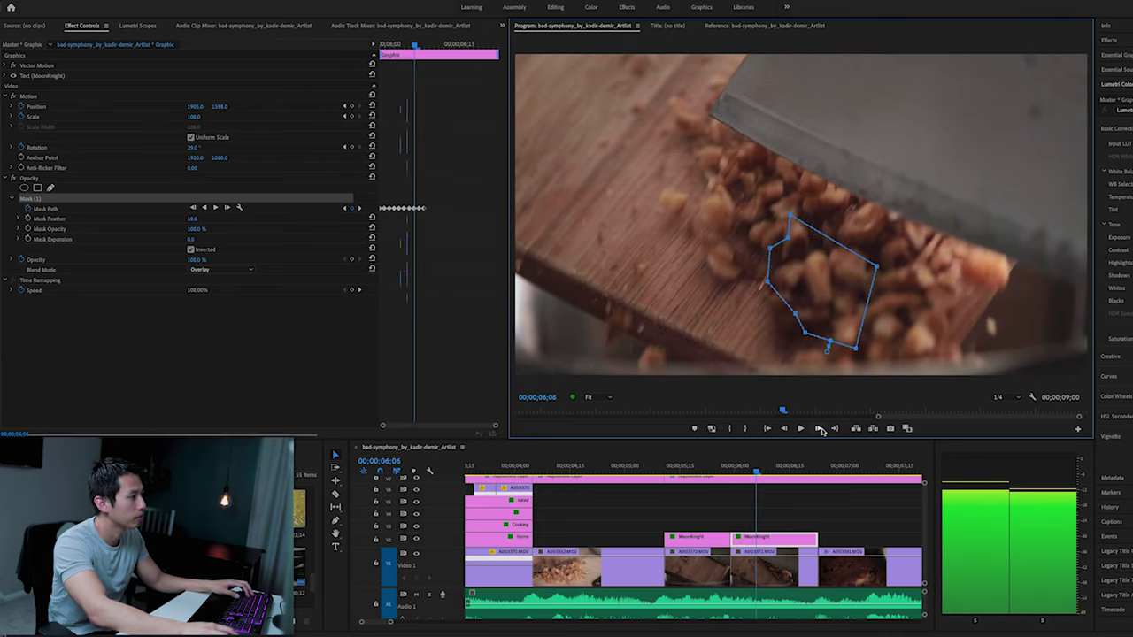
left_click(821, 429)
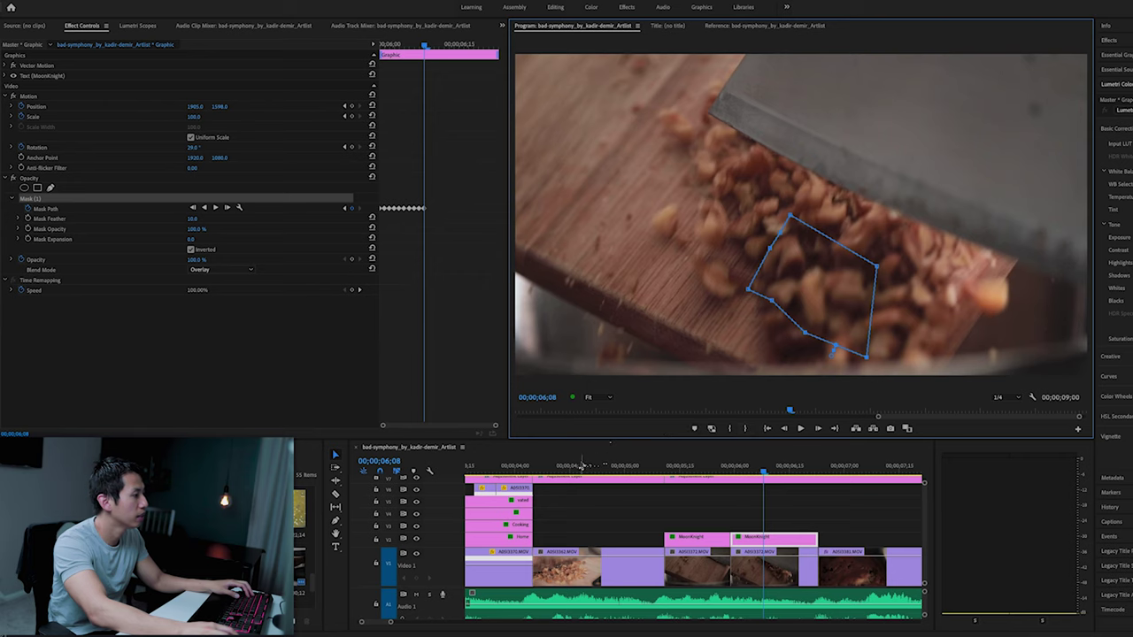
left_click(868, 501)
key("Up")
key("Up")
key("Up")
key("space")
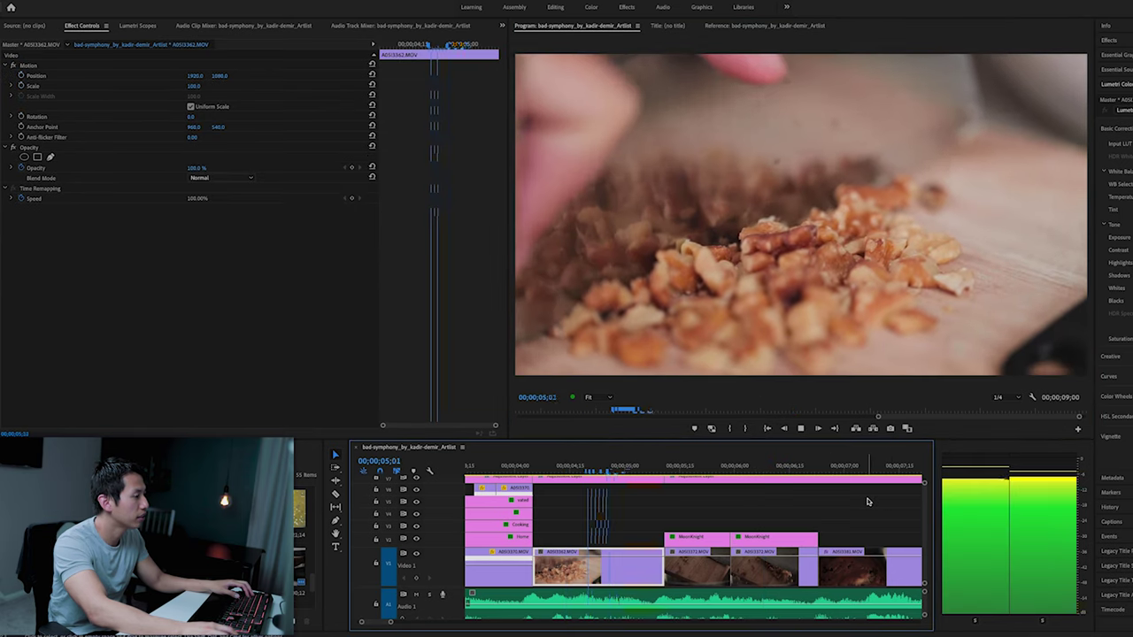
key("space")
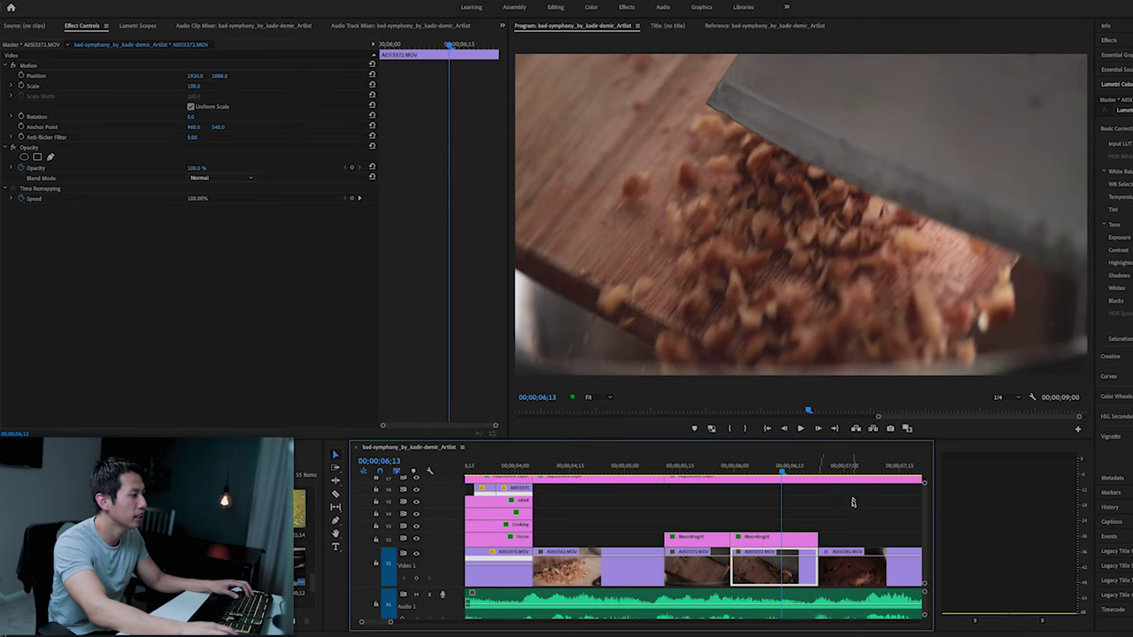
key("backslash")
key("space")
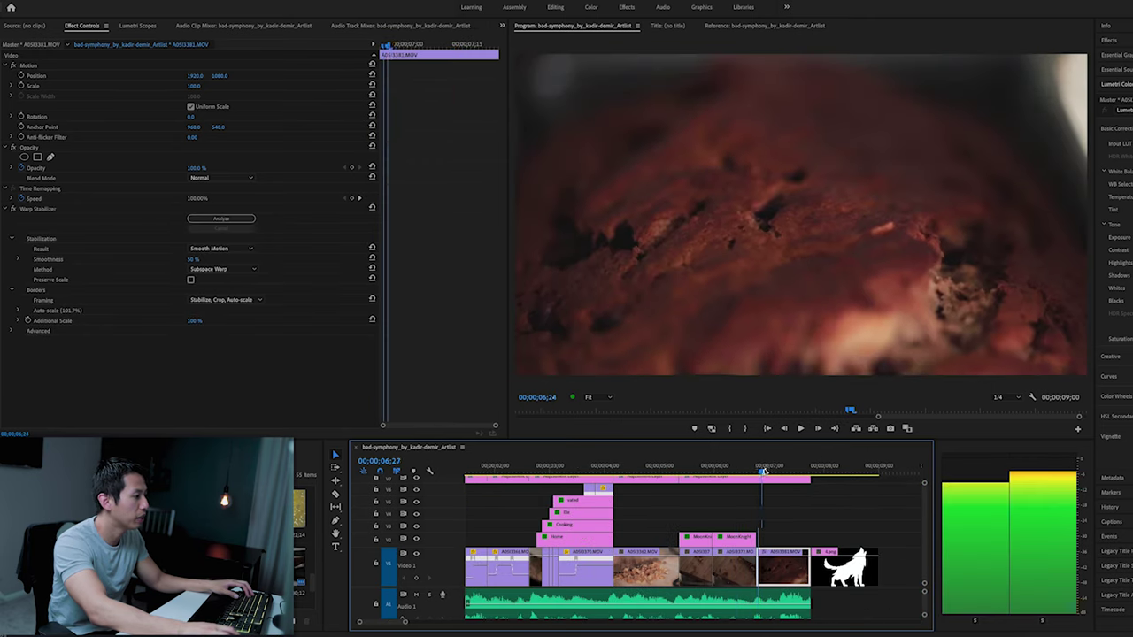
key("space")
key("equal")
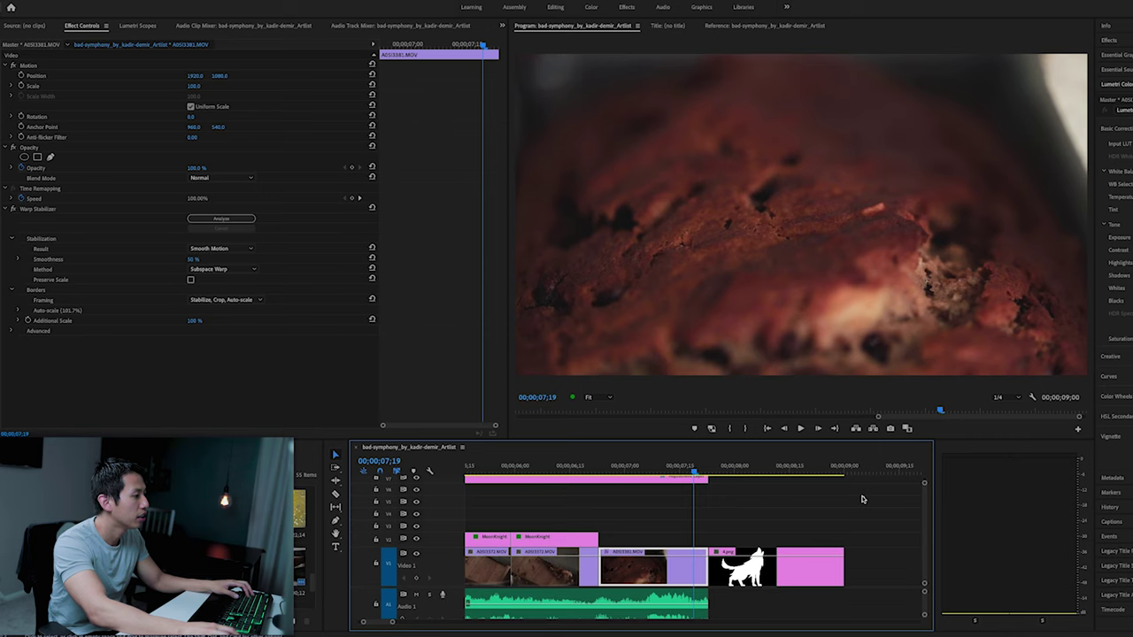
key("backslash")
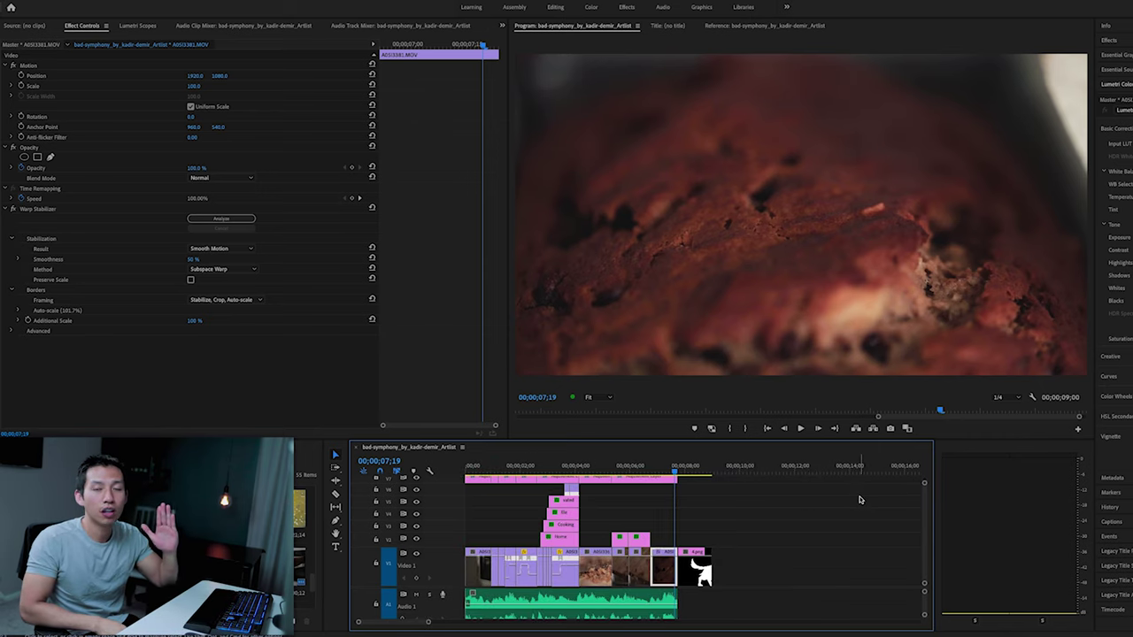
left_click(630, 468)
key("space")
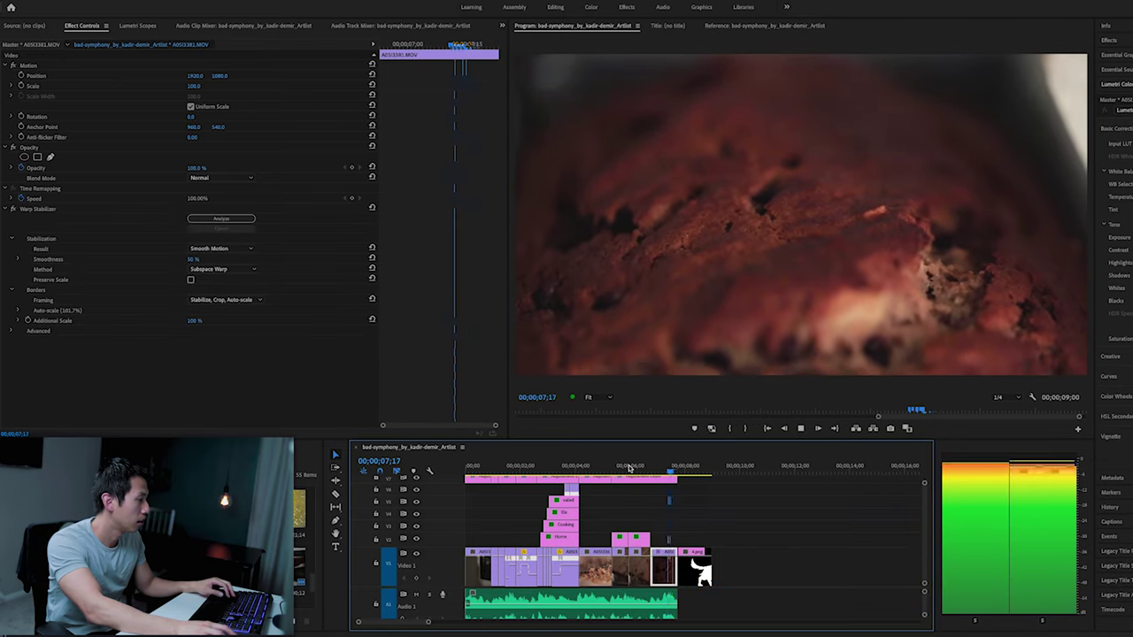
left_click(632, 467)
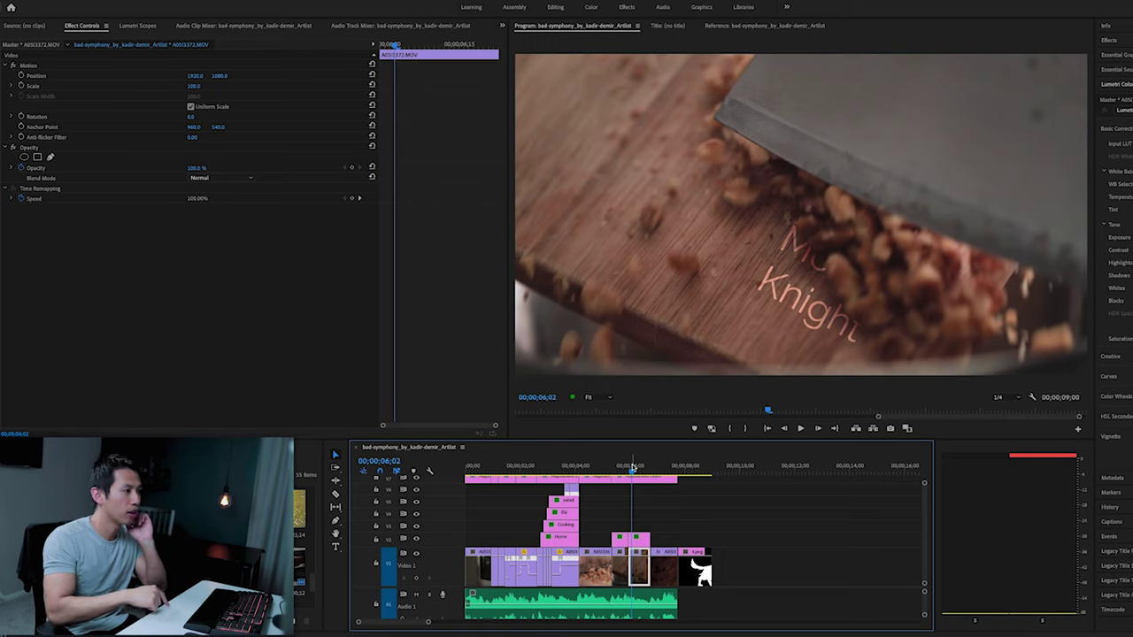
key("space")
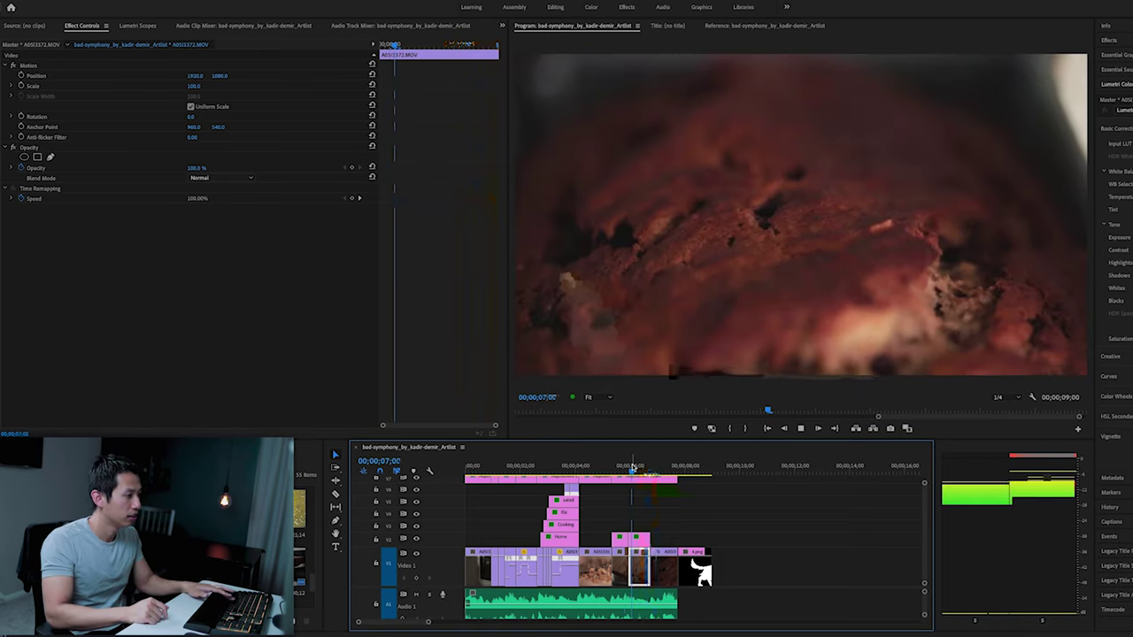
key("space")
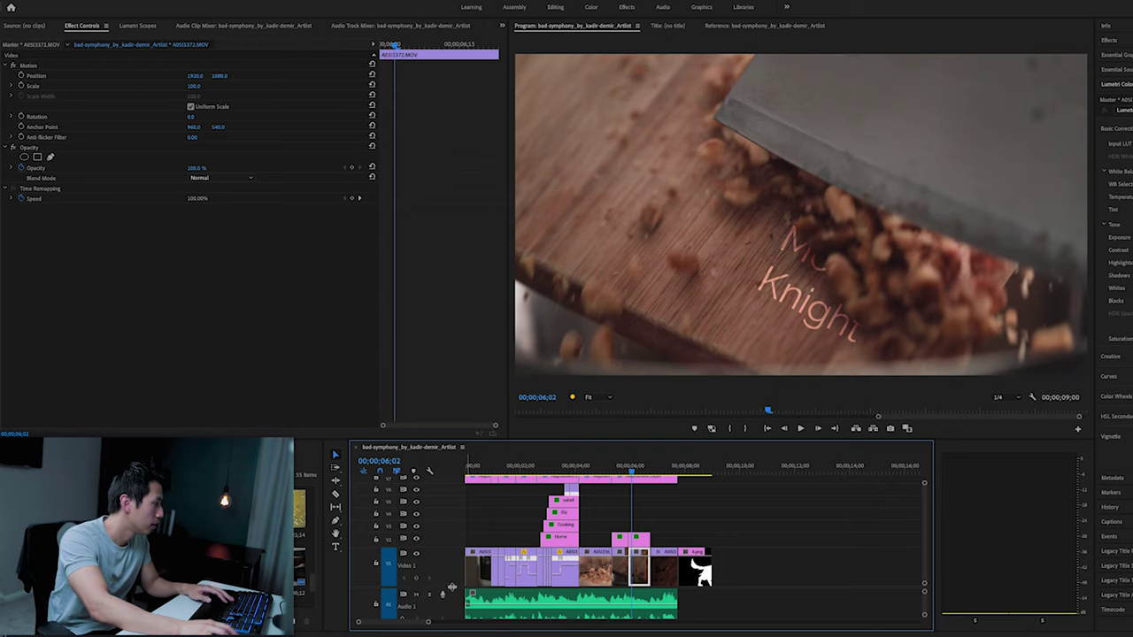
Collapse A1 to reveal the A2 music clip and move to the wolf logo at 08;02
scroll(452, 577, "down", 1)
key("alt+minus")
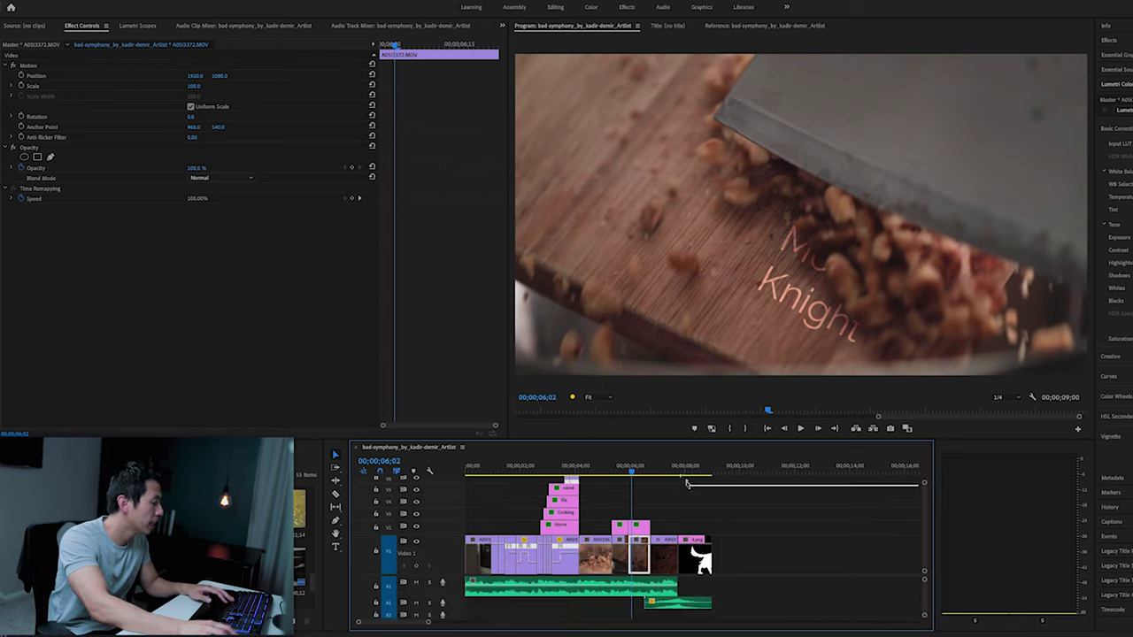
left_click(668, 471)
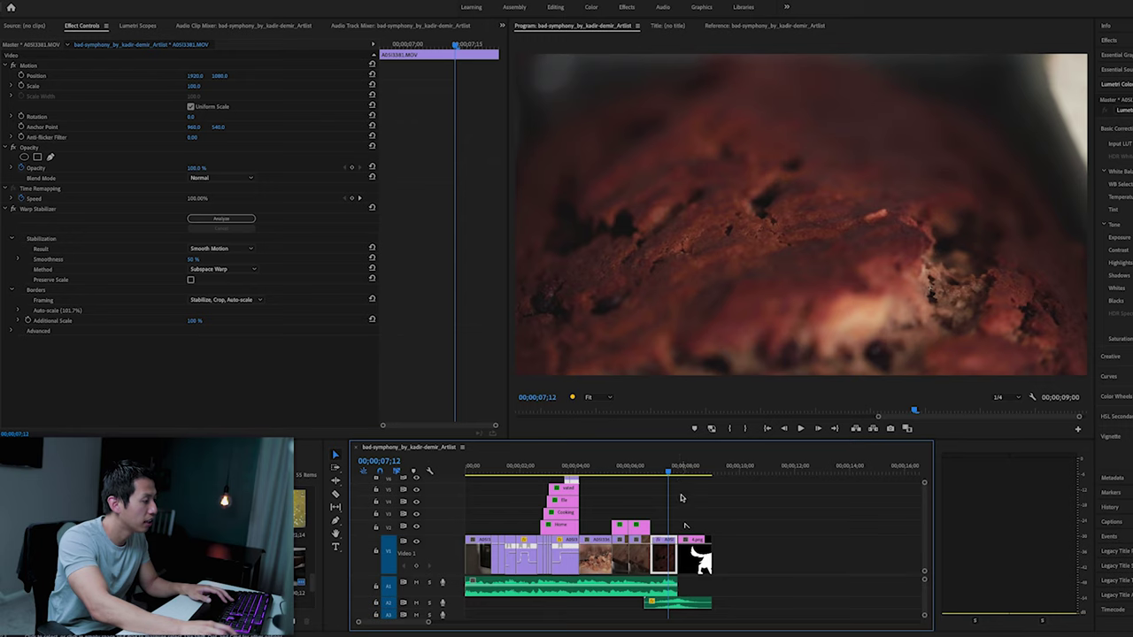
left_click_drag(674, 470, 690, 471)
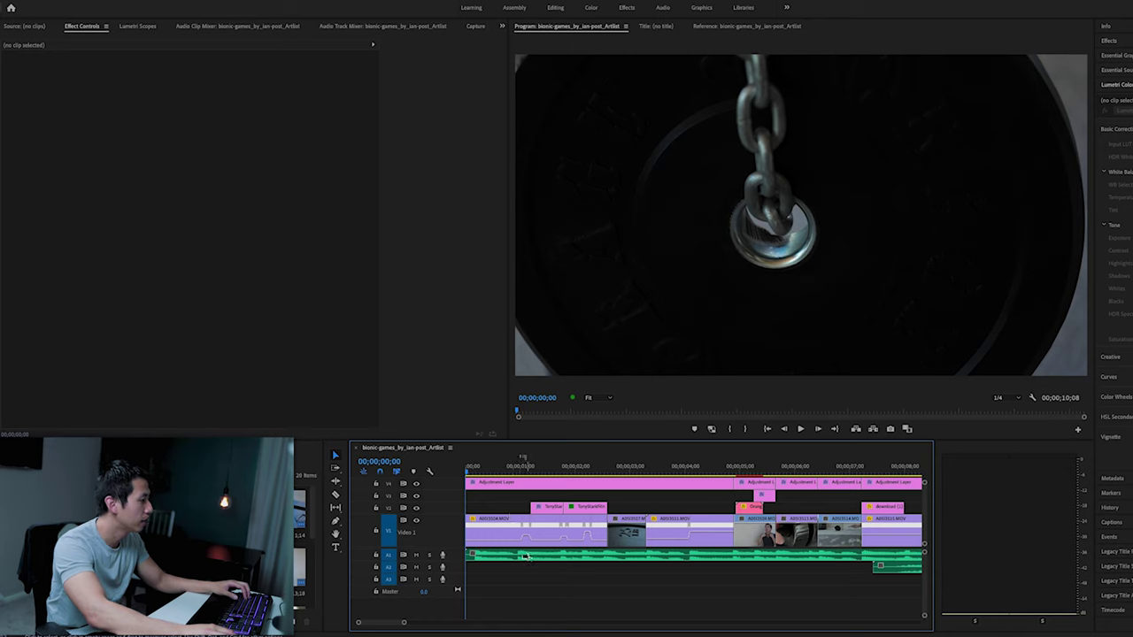
Preview the fitness intro and step through the title frames from 01;08
key("space")
left_click(561, 555)
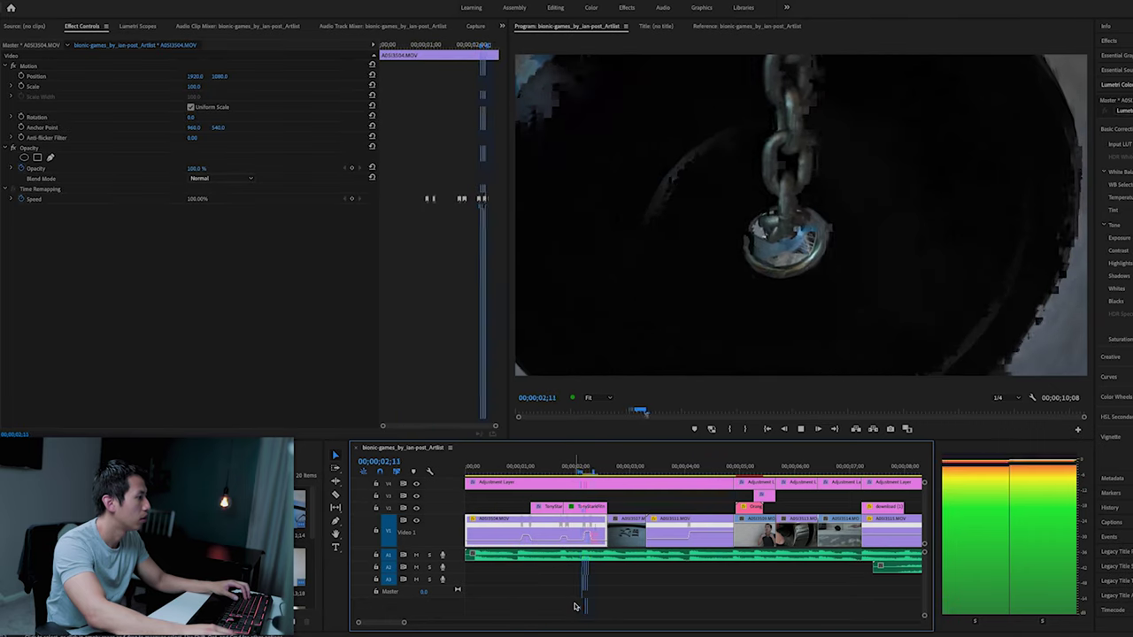
key("space")
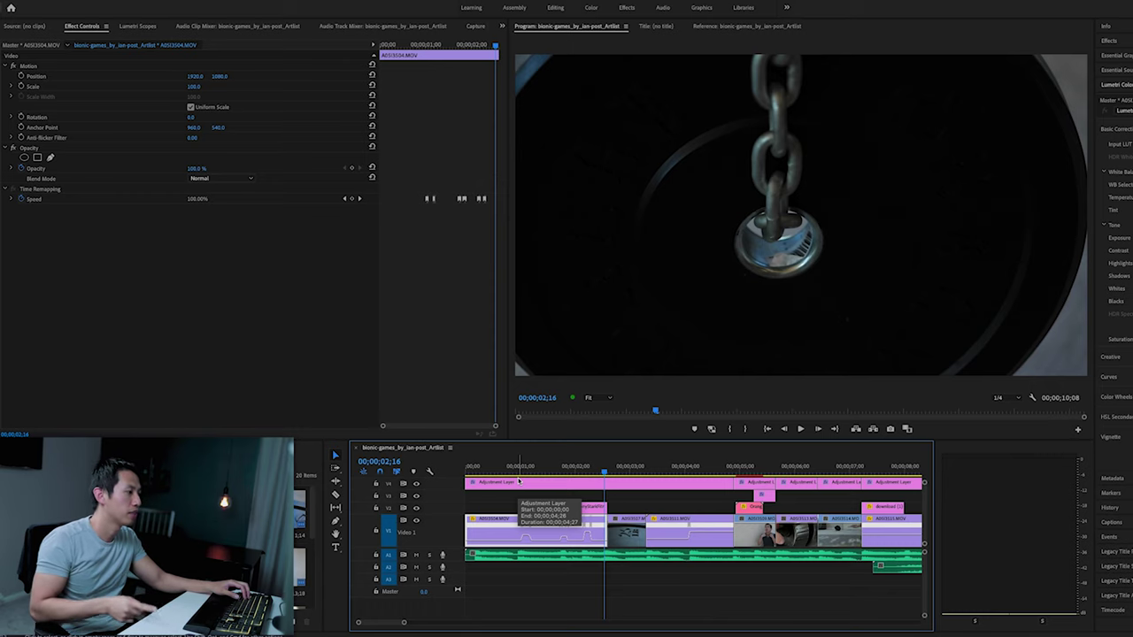
left_click(535, 472)
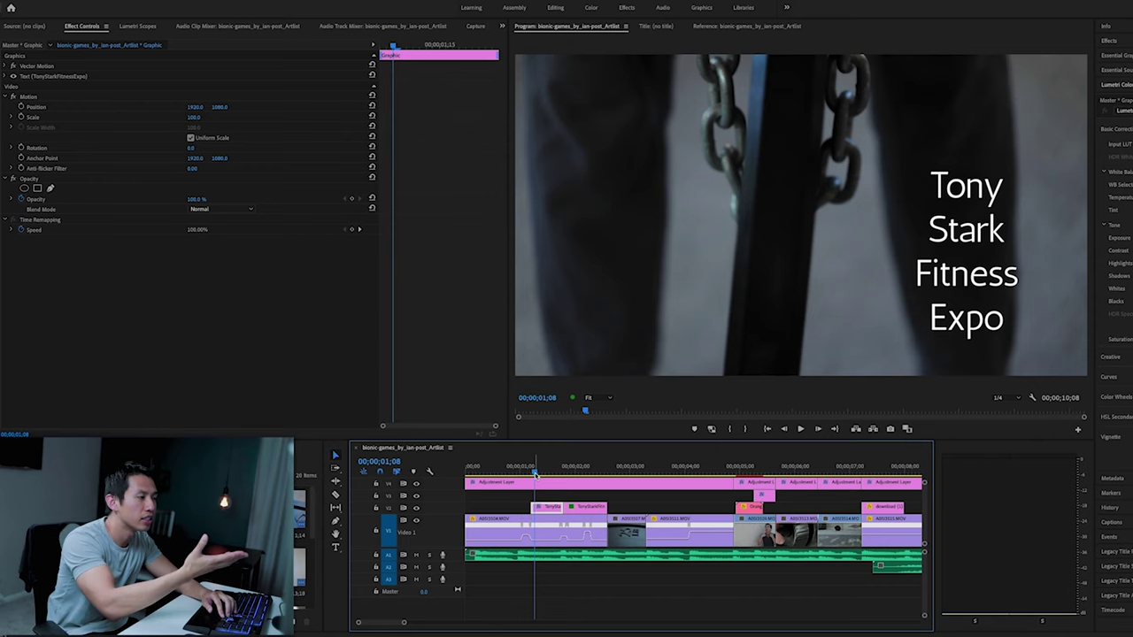
key("Right")
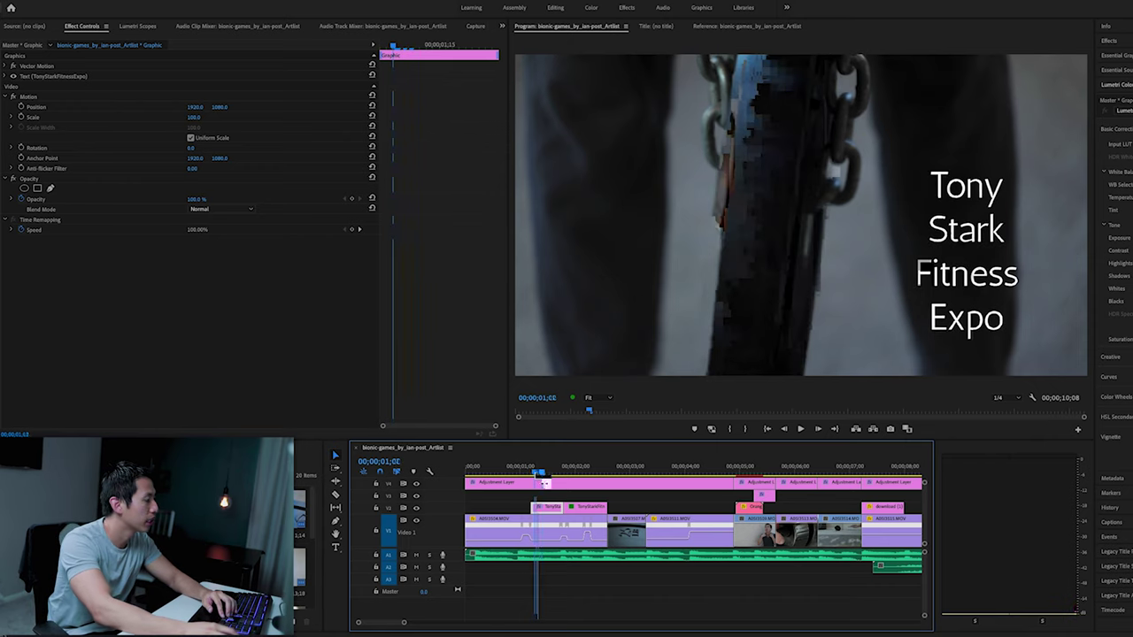
key("Right")
key("Right")
key("Right")
key("Right")
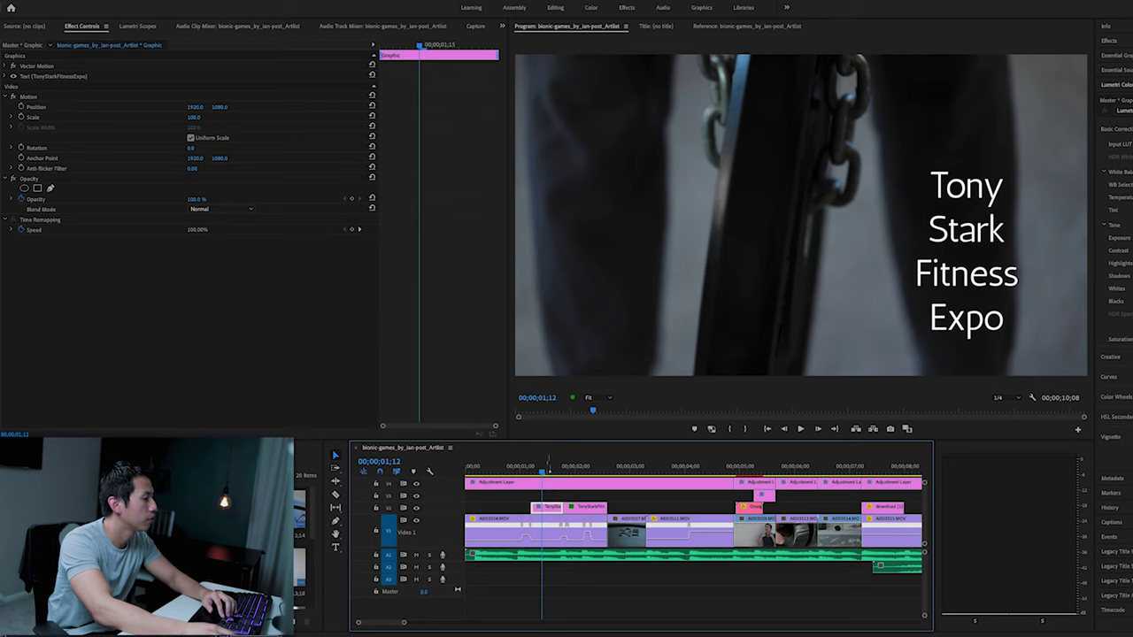
key("Down")
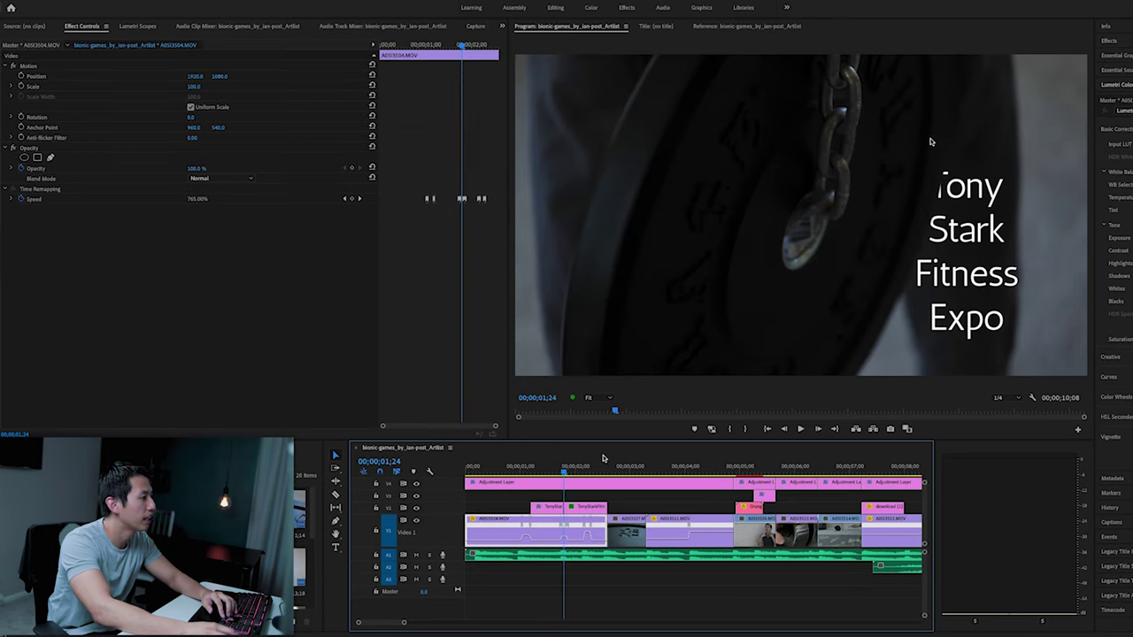
Select the second V3 title clip and show its Mask (1) outline
left_click(555, 507)
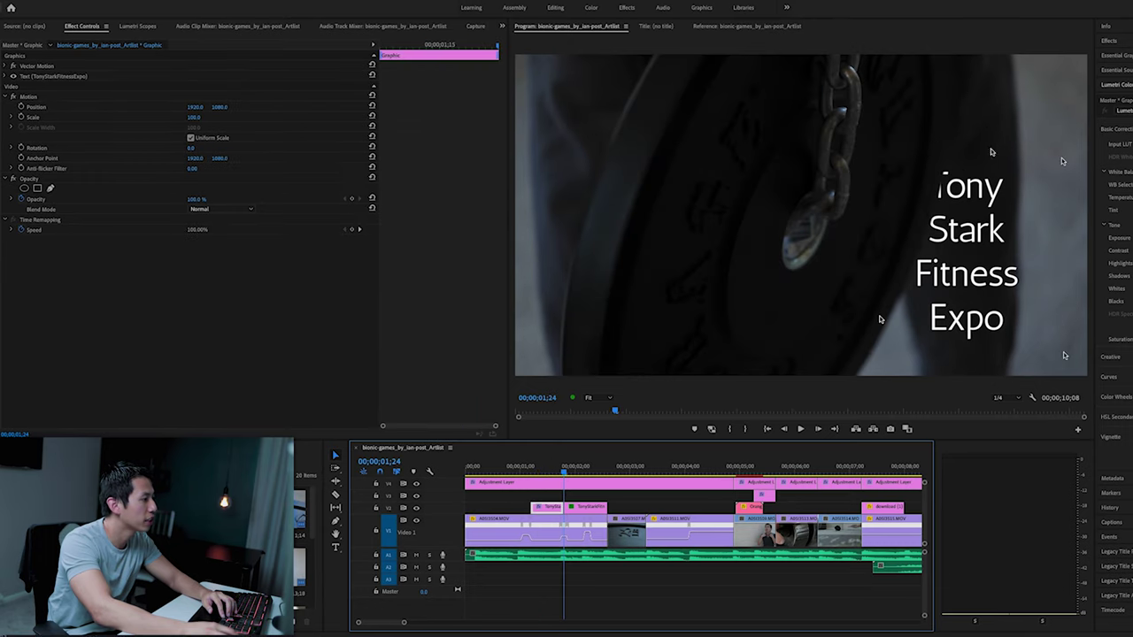
left_click(574, 512)
left_click(133, 202)
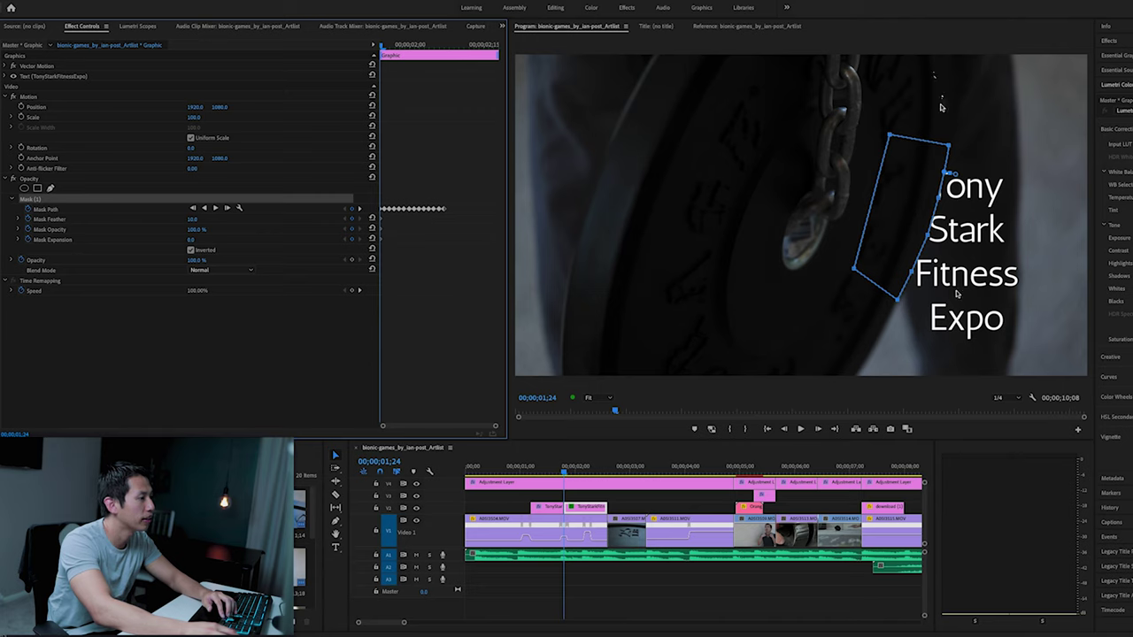
Step and play through the title's mask wipe, then scrub to the 25 LB plate close-up at 02;24
key("Right")
key("Right")
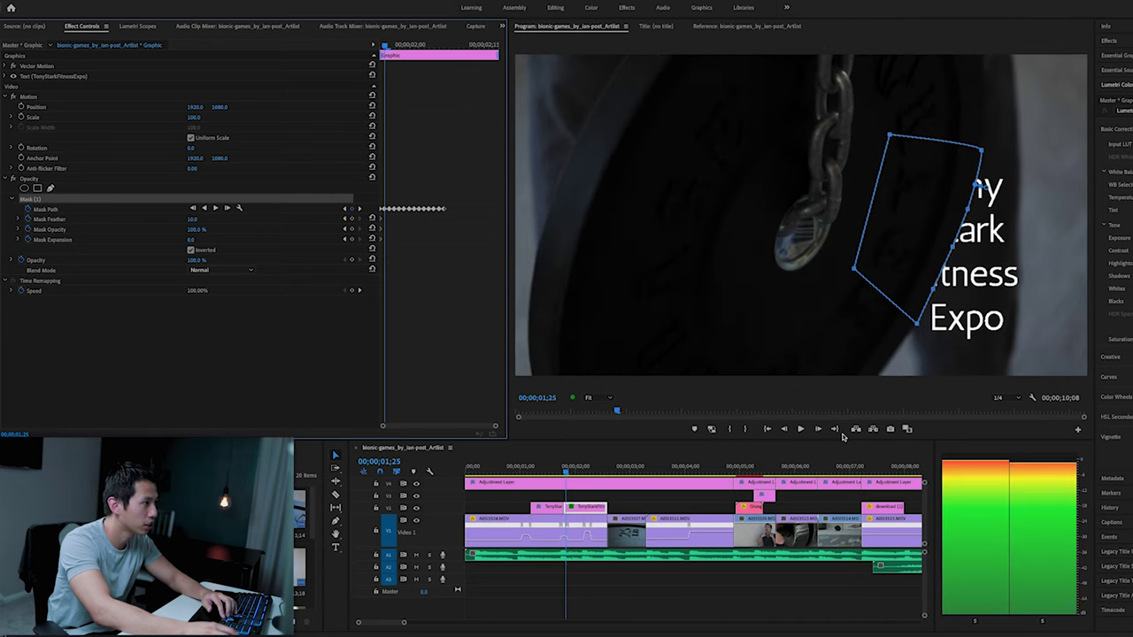
key("Right")
key("Right")
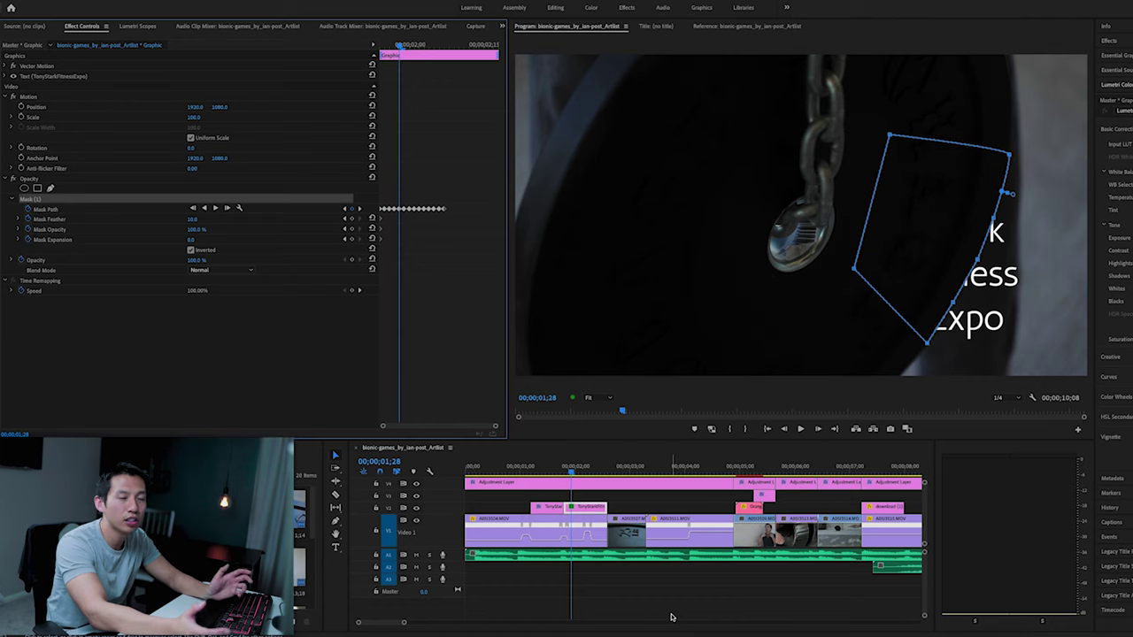
key("space")
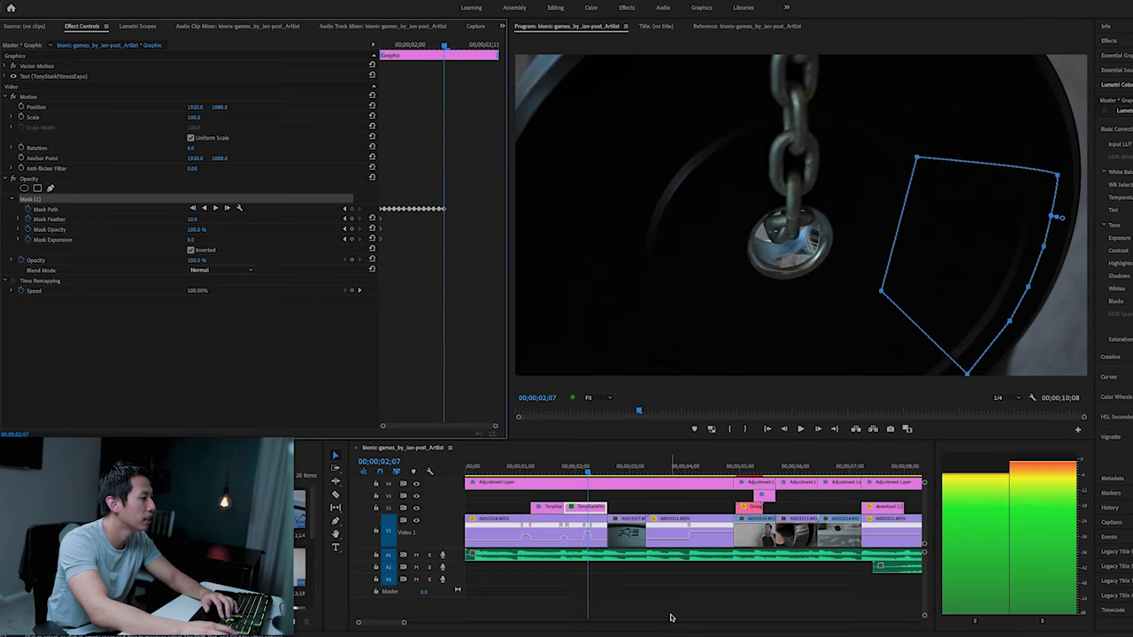
left_click(606, 473)
left_click_drag(606, 473, 619, 473)
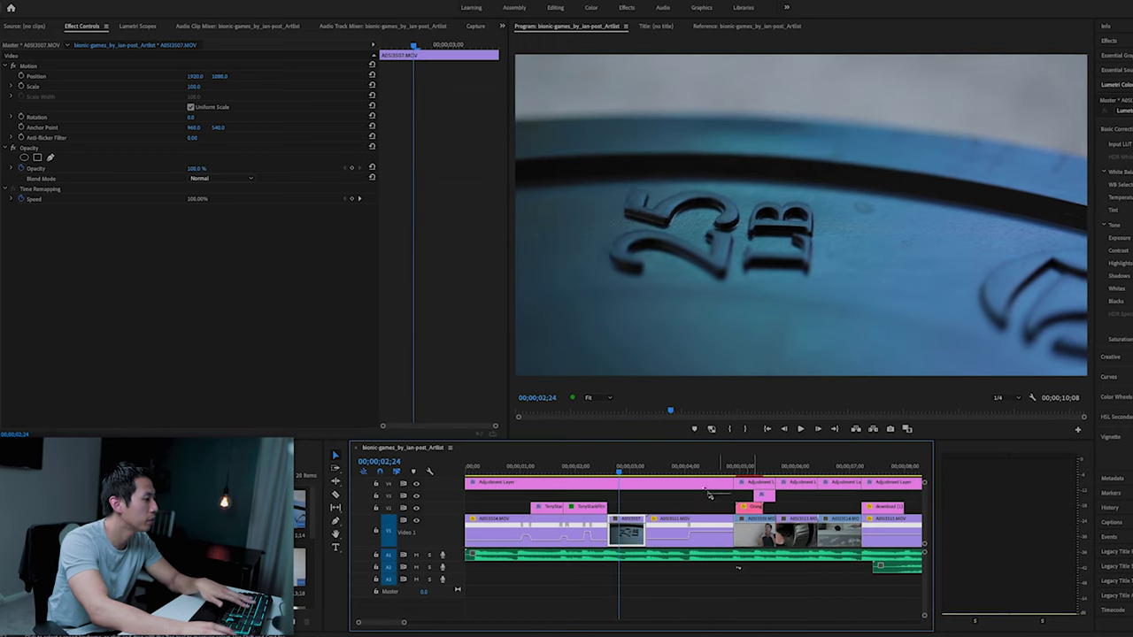
Play past the 25 LB plate and jump to the '3 Sets of Barbell Shrugs' shot
key("space")
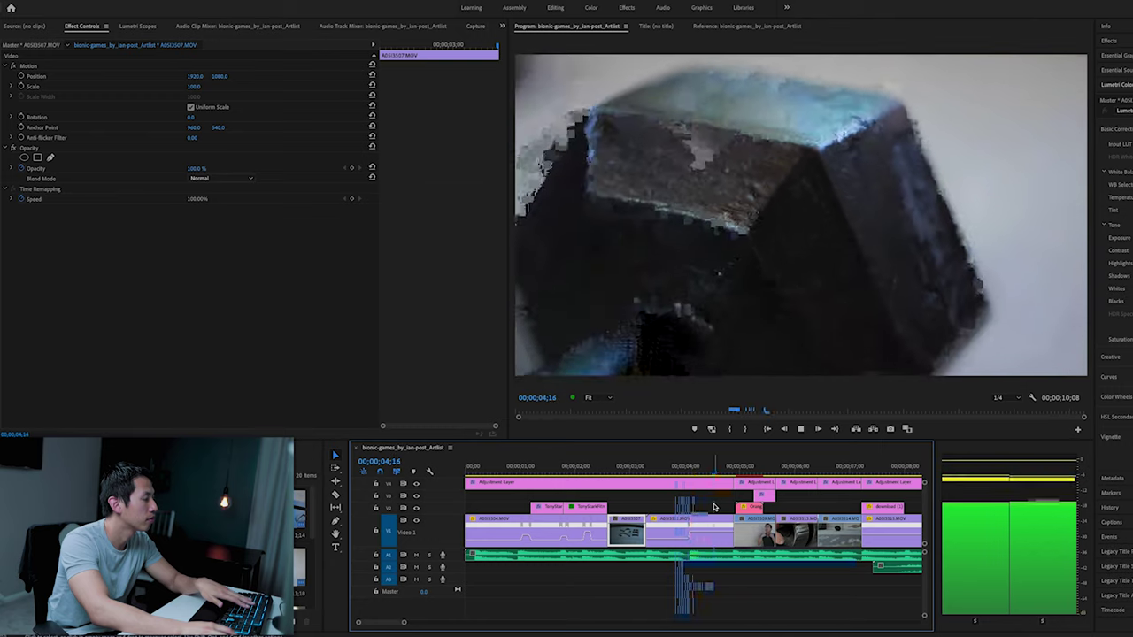
key("space")
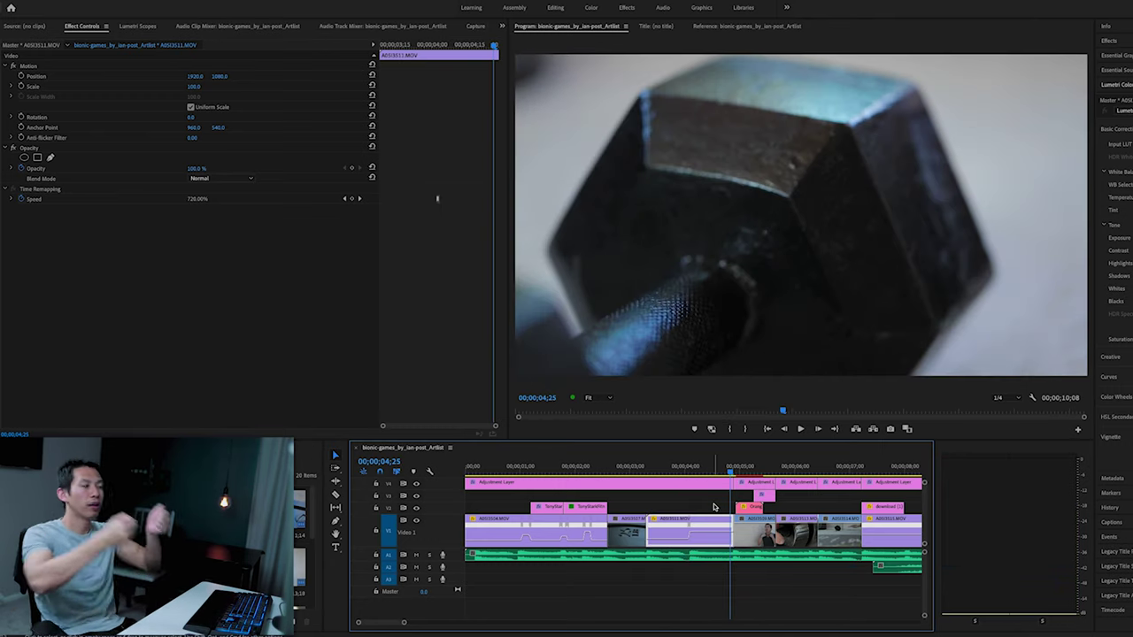
key("Down")
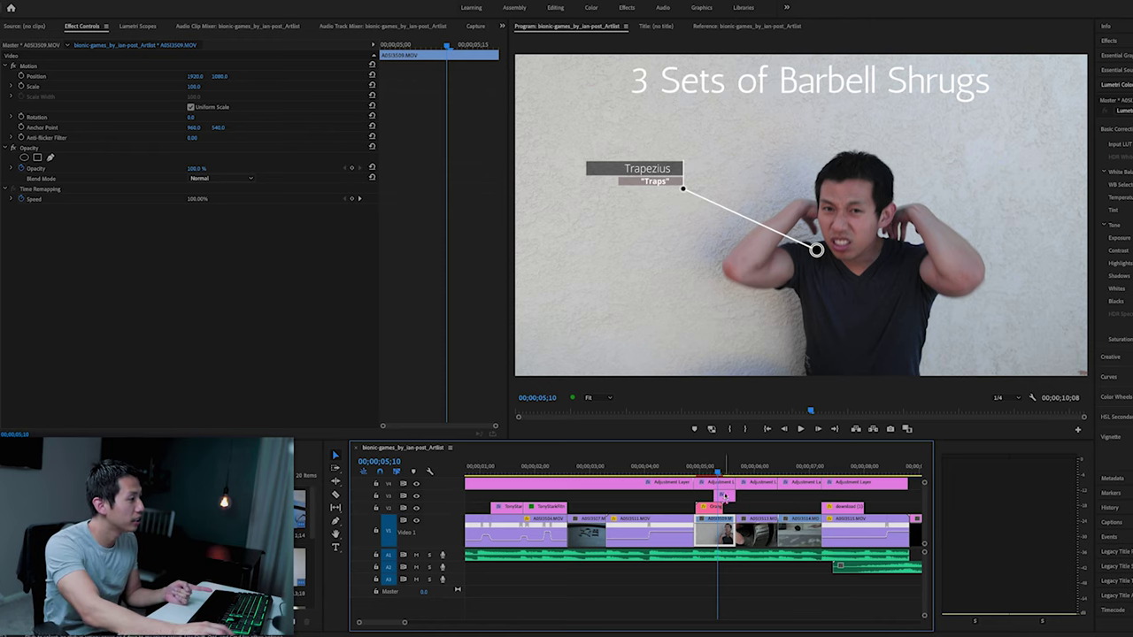
Inspect the Trapezius 'Traps' callout title, then move to the black-knob close-up at 06;01
left_click(715, 508)
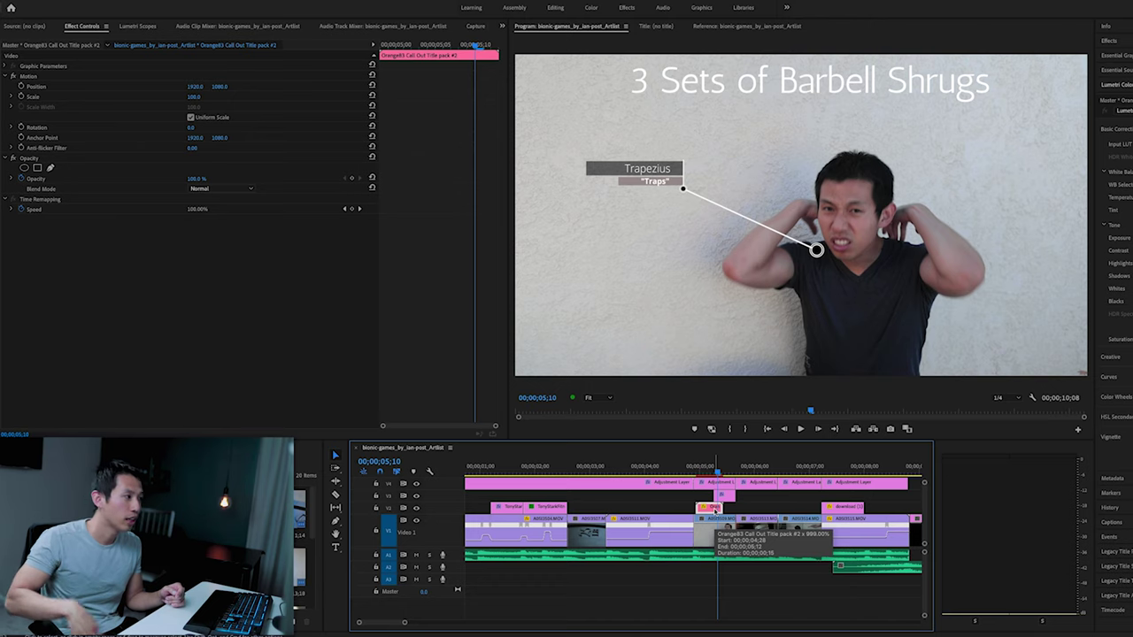
left_click(720, 473)
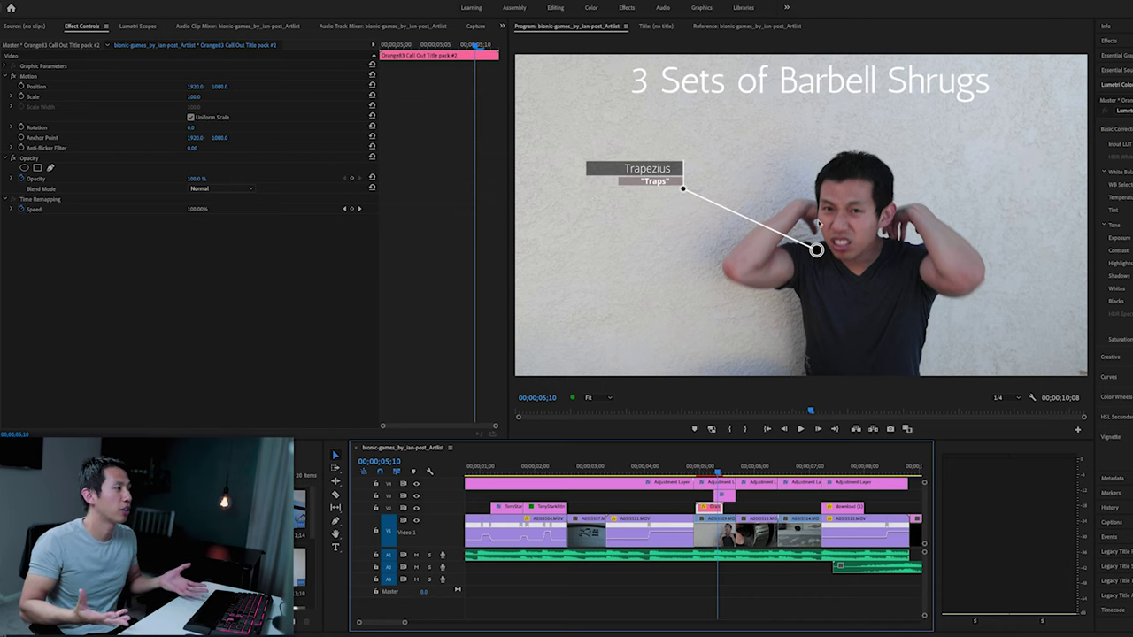
left_click(757, 469)
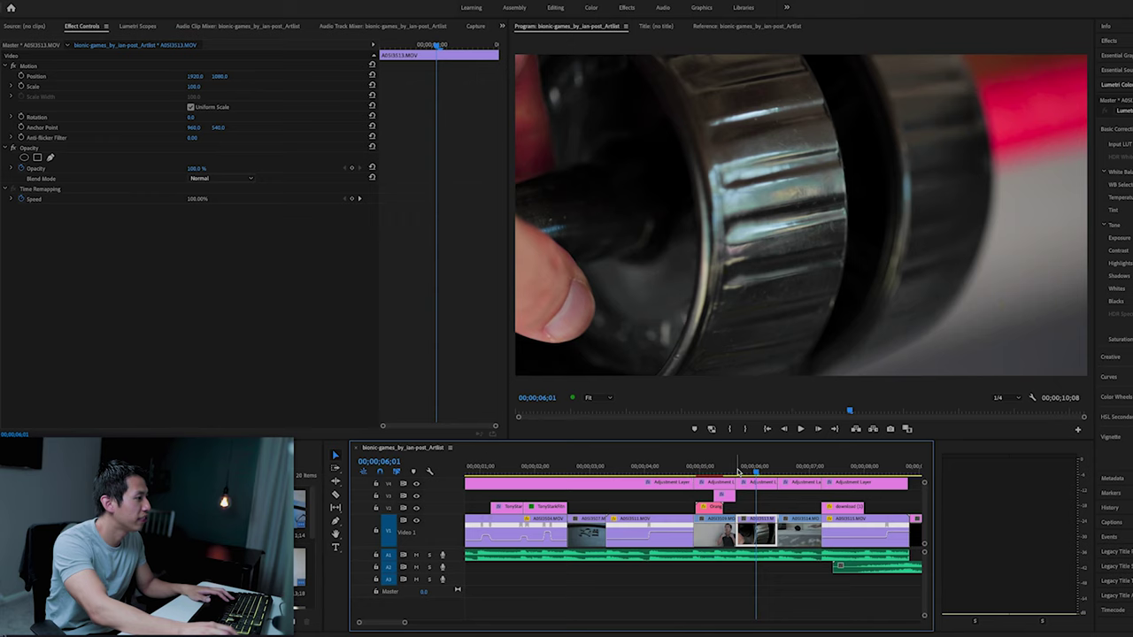
Play from 06;01 to 07;14, where 'Stronger Together' arcs over the wheel's rim
key("space")
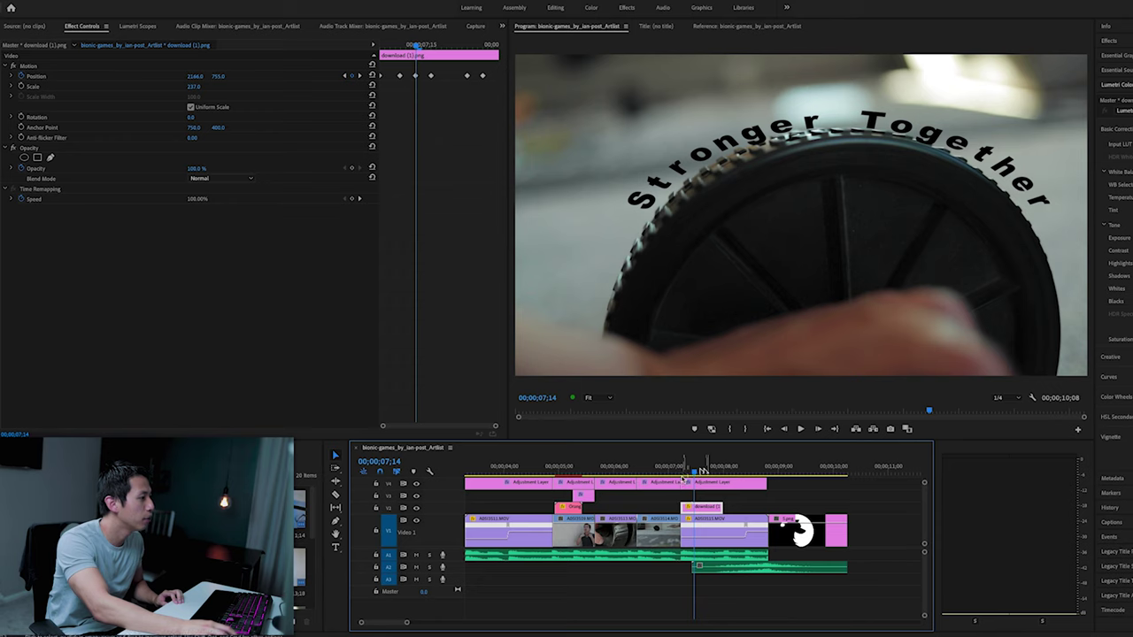
Scrub through the Stronger Together wheel shot to the white wolf logo at 09;00
left_click_drag(696, 472, 747, 474)
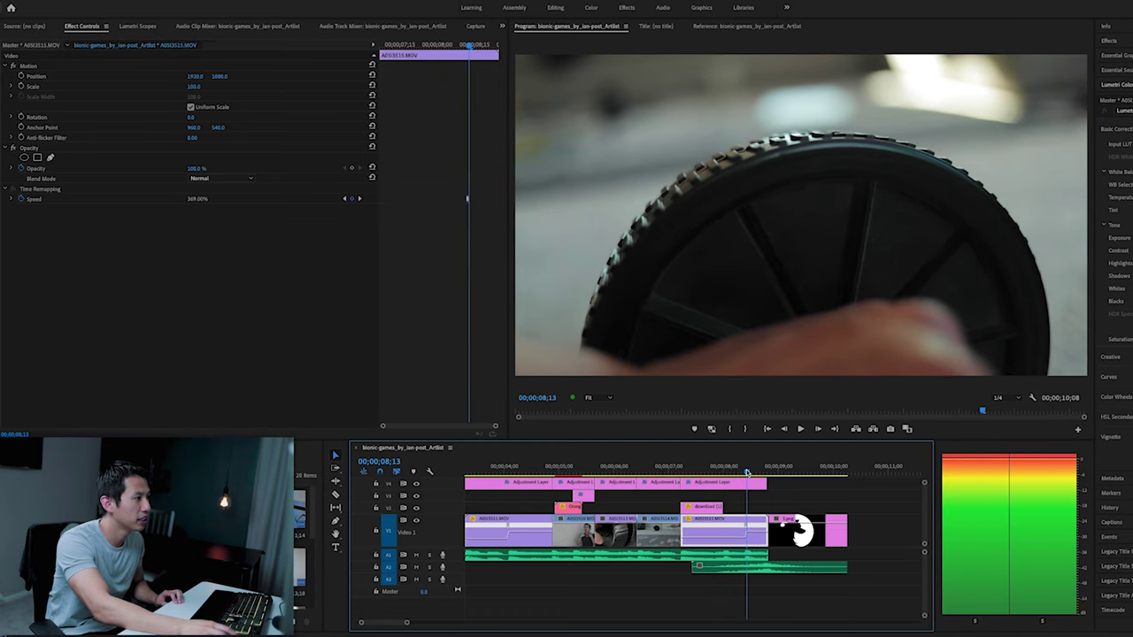
left_click_drag(747, 473, 778, 467)
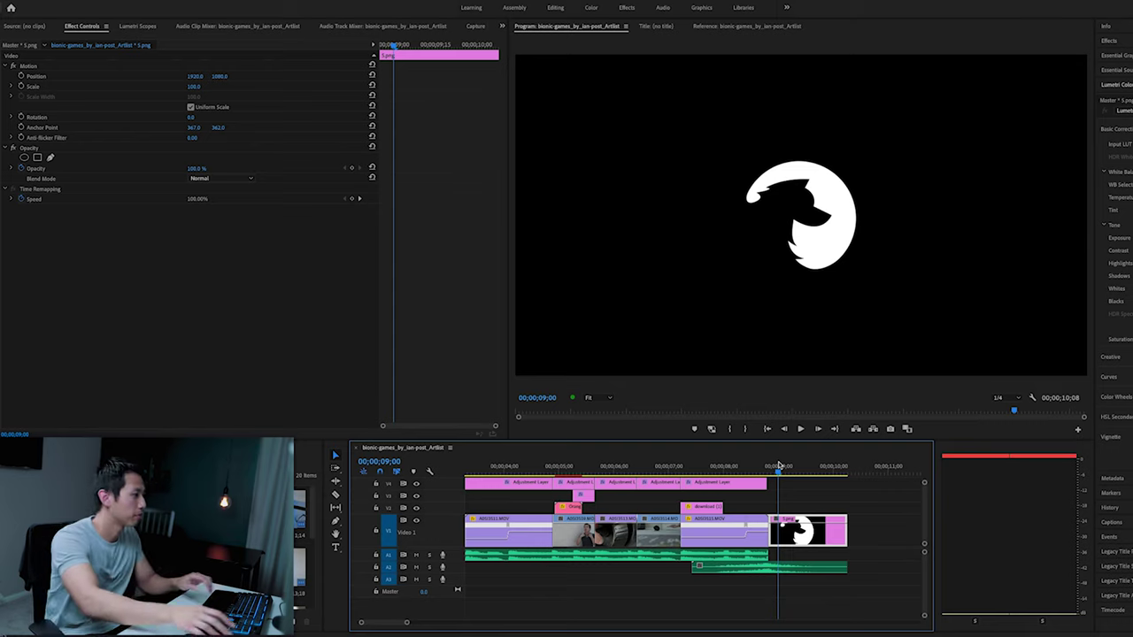
Zoom the timeline out to show the entire fitness sequence for playback from the start
key("minus")
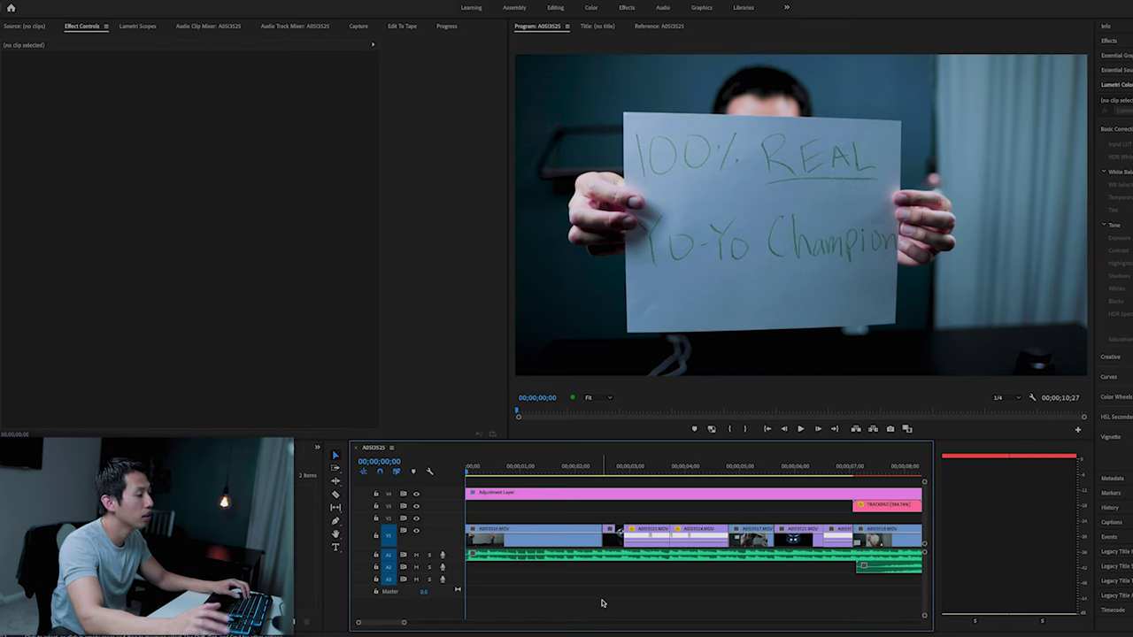
key("space")
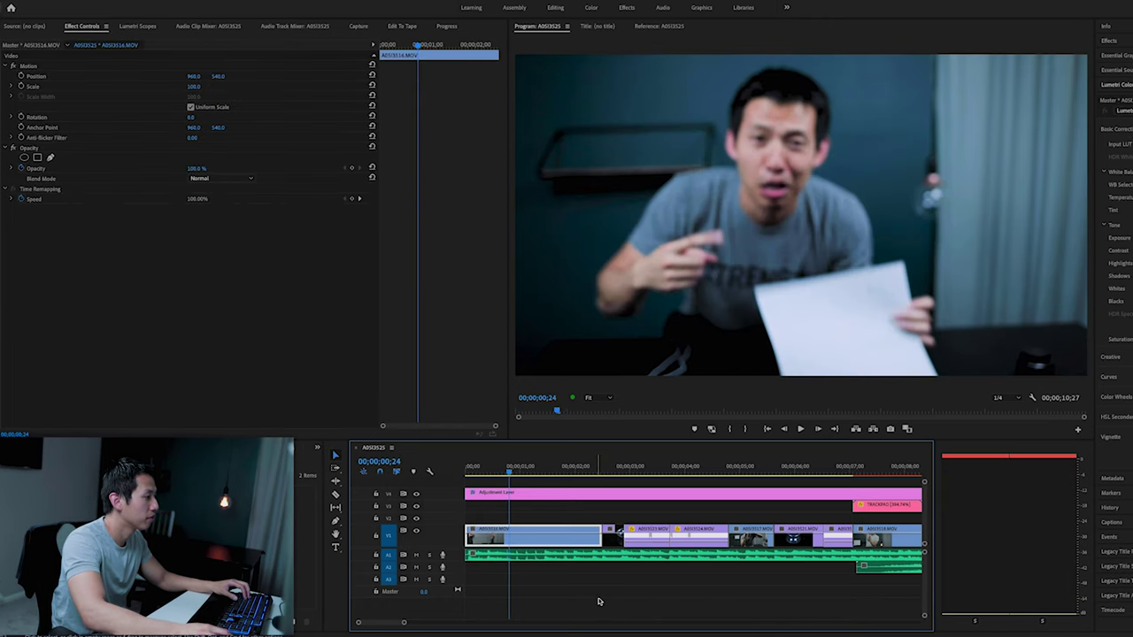
key("space")
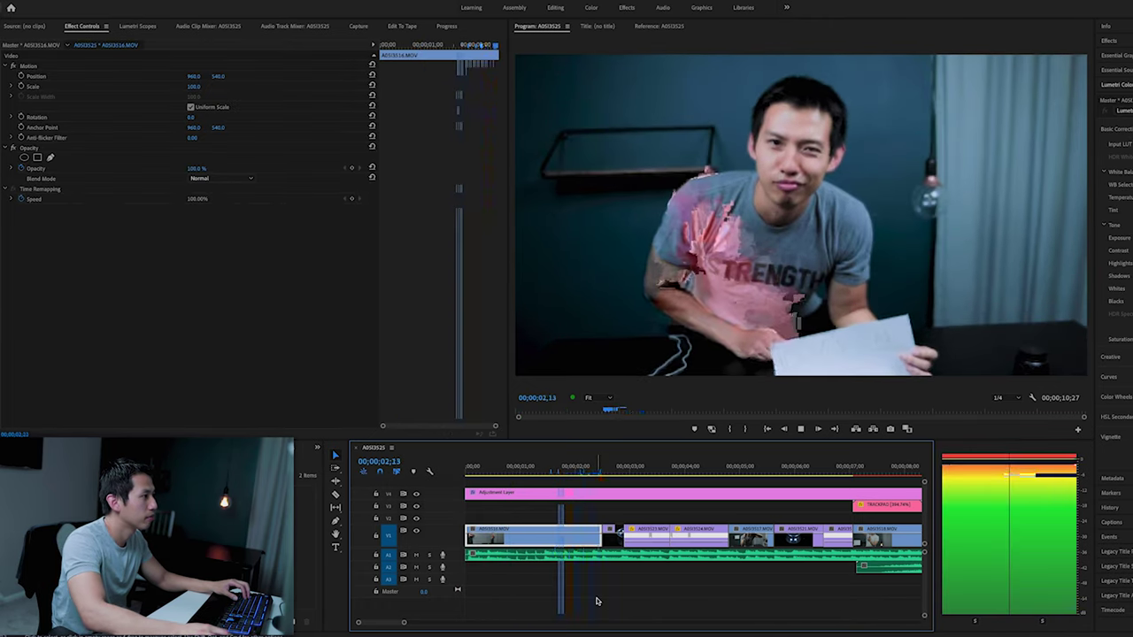
key("space")
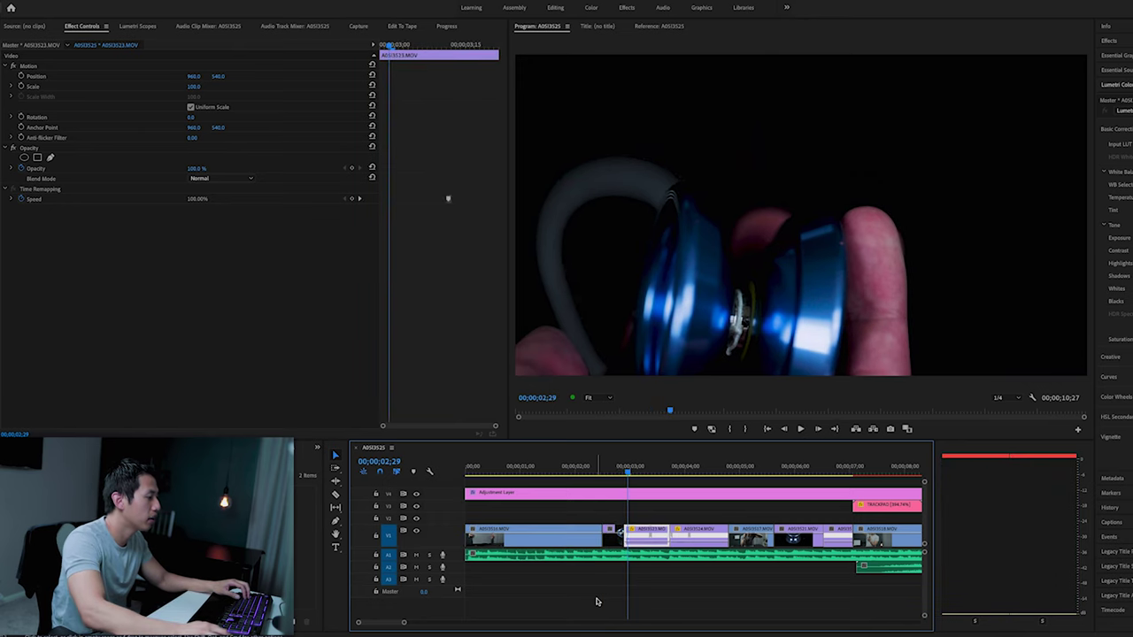
scroll(596, 602, "up", 3)
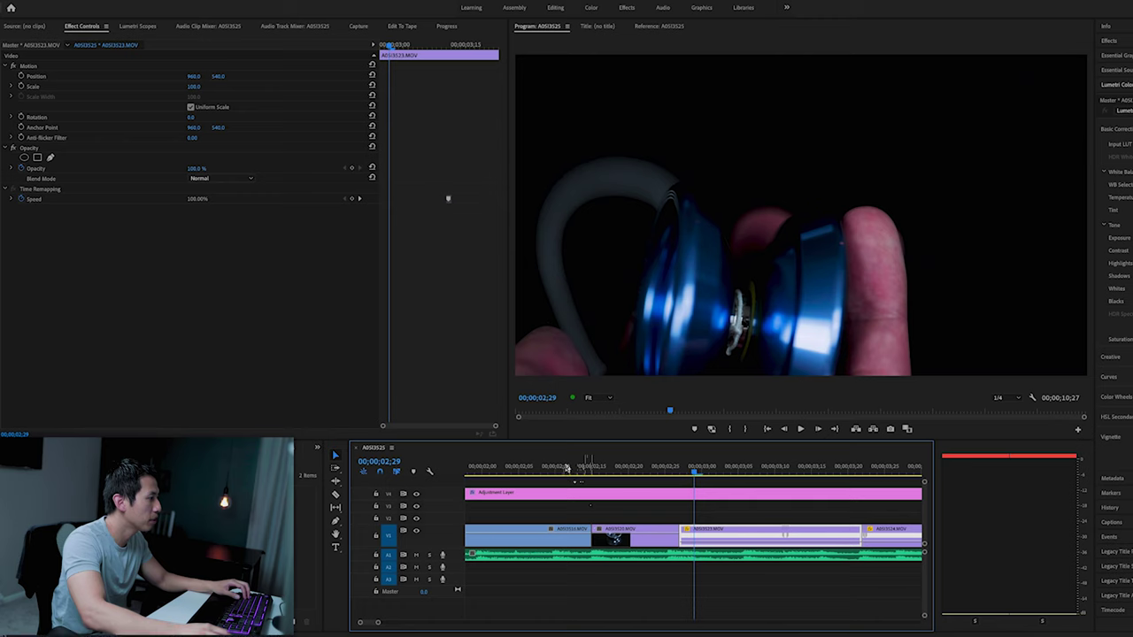
left_click_drag(566, 469, 786, 485)
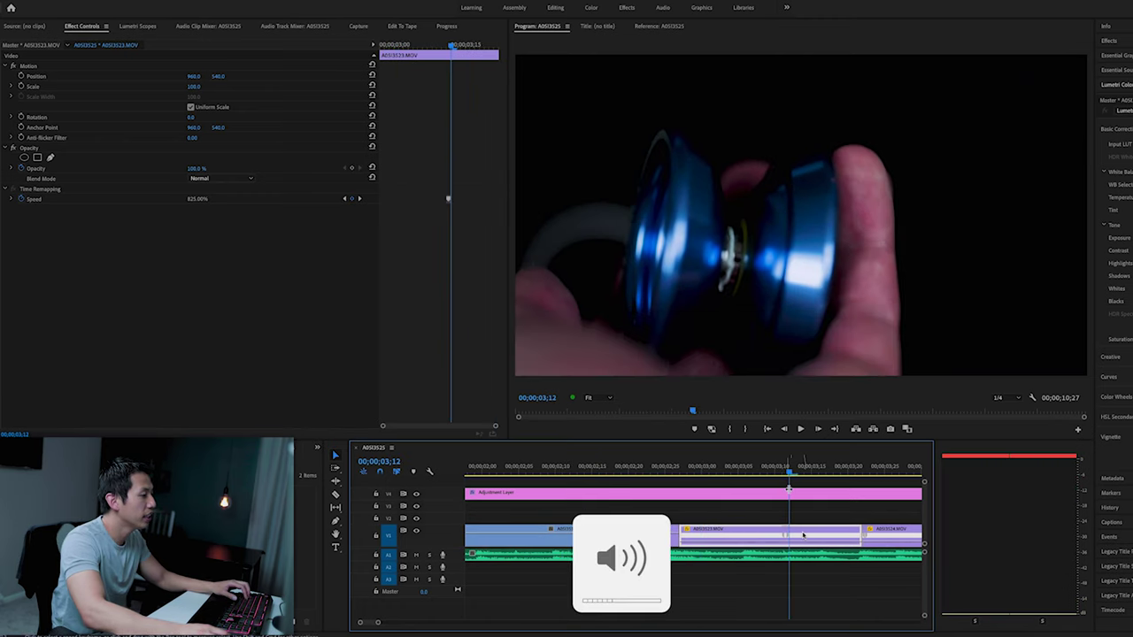
key("minus")
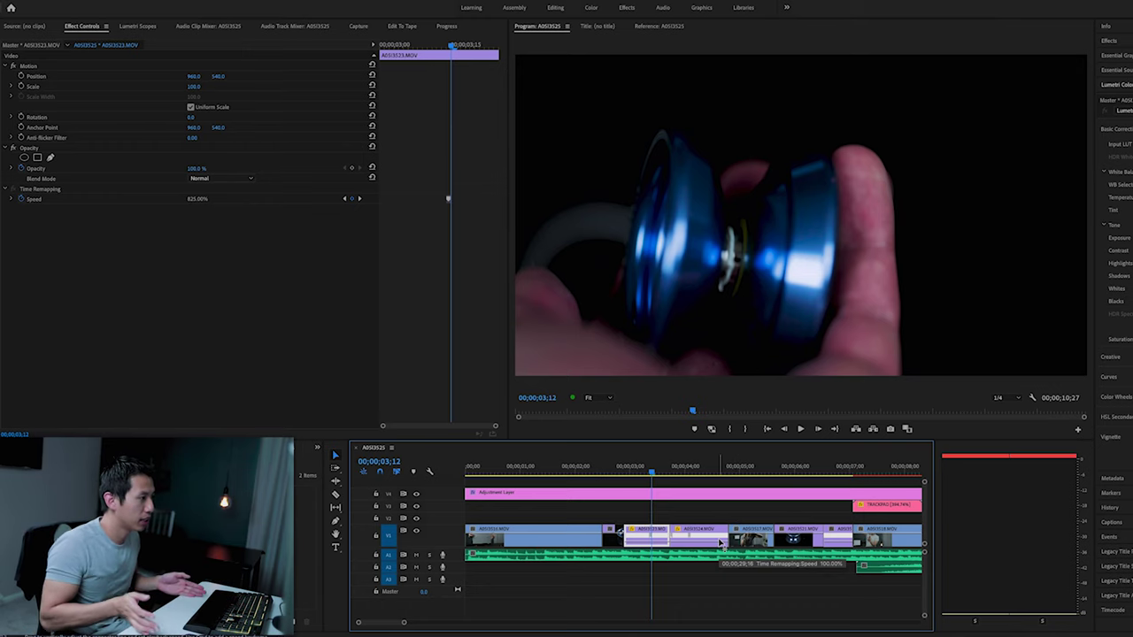
key("equal")
left_click(739, 472)
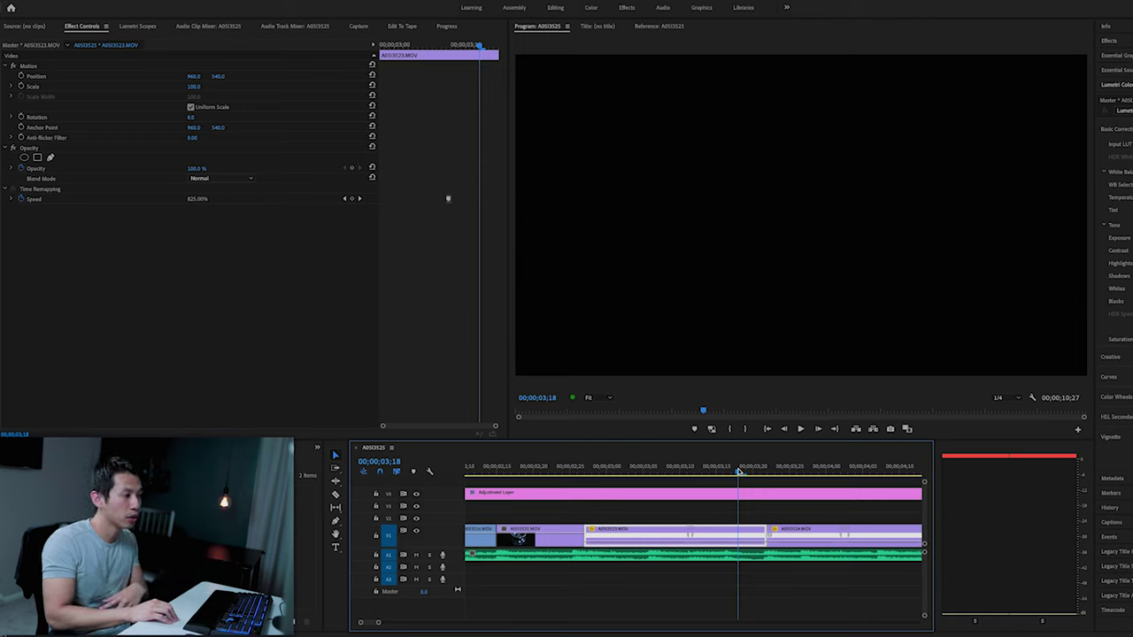
left_click(689, 538)
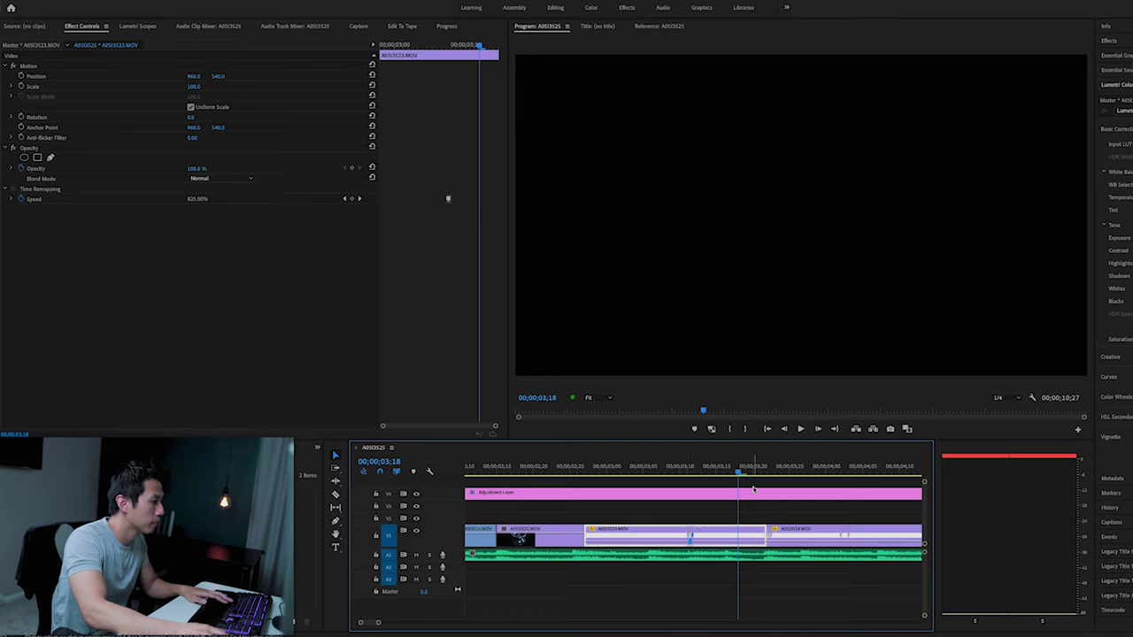
left_click_drag(739, 473, 782, 478)
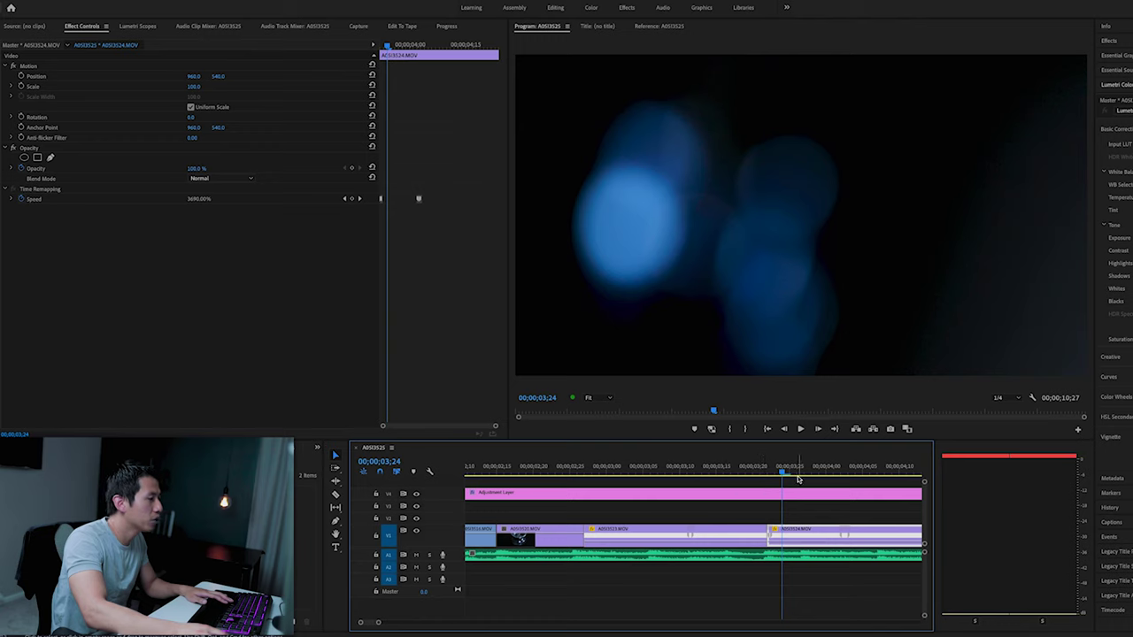
left_click_drag(807, 475, 849, 475)
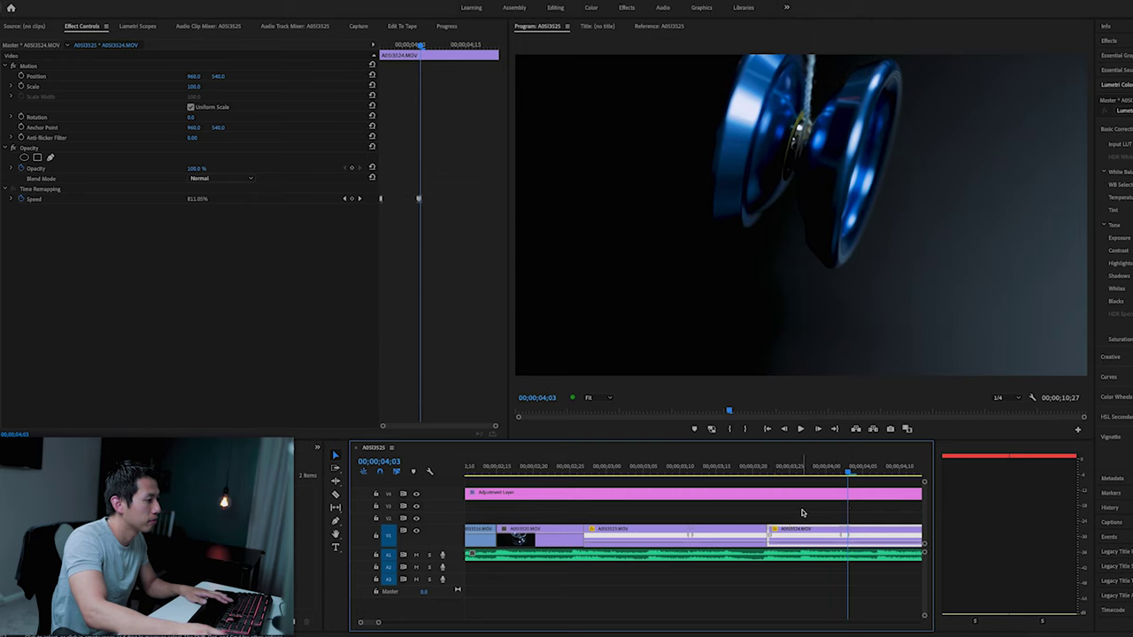
left_click_drag(779, 479, 700, 482)
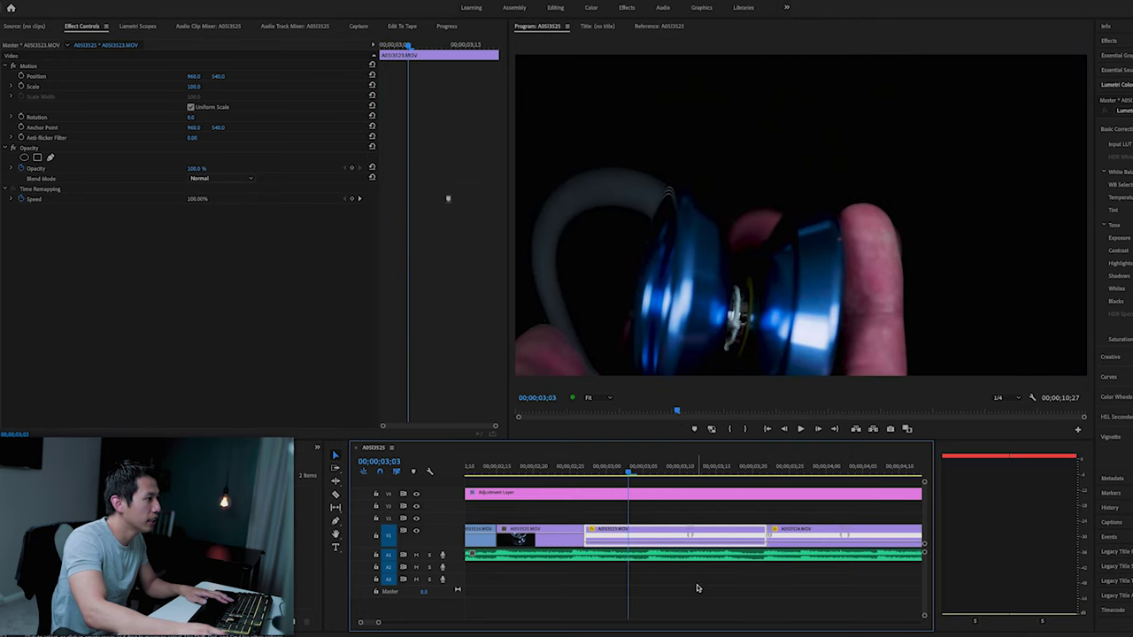
key("space")
key("space")
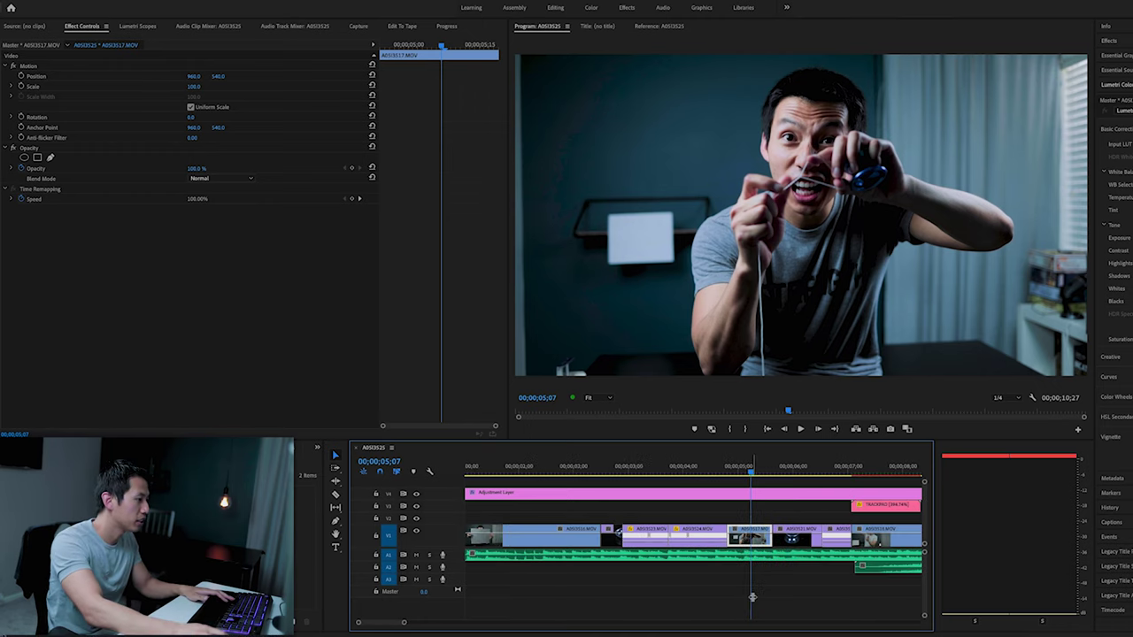
left_click(792, 472)
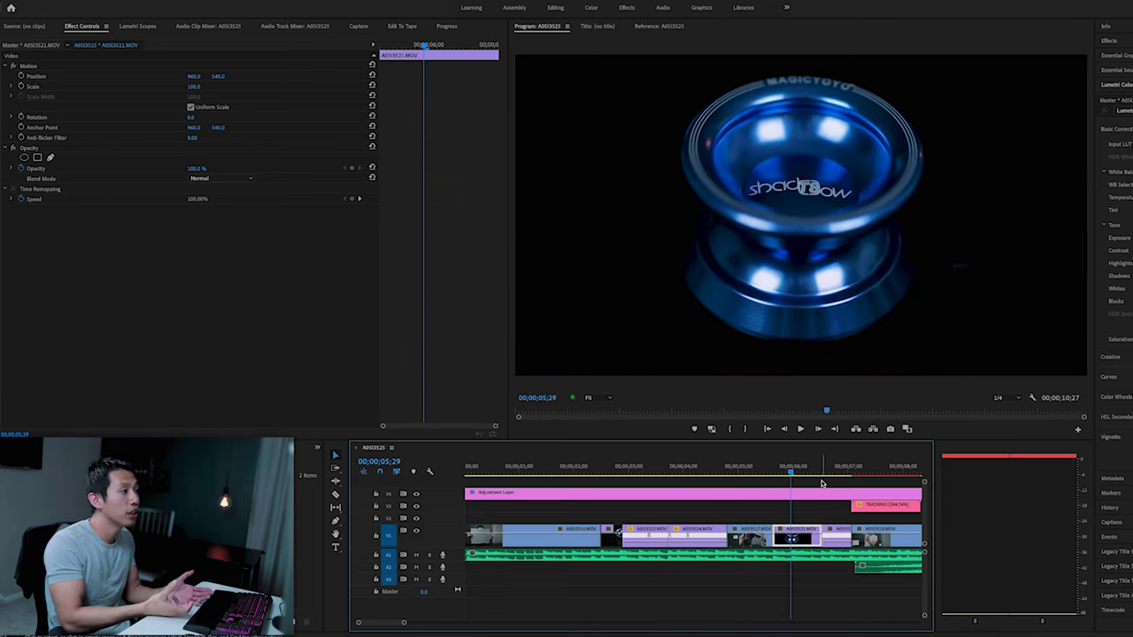
key("Down")
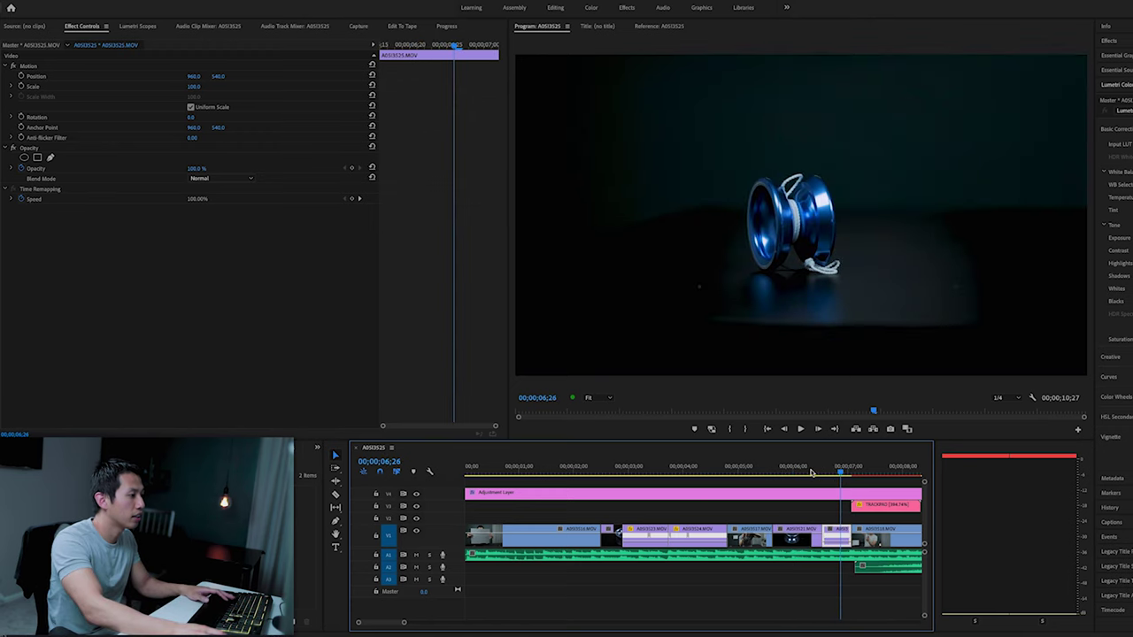
key("Down")
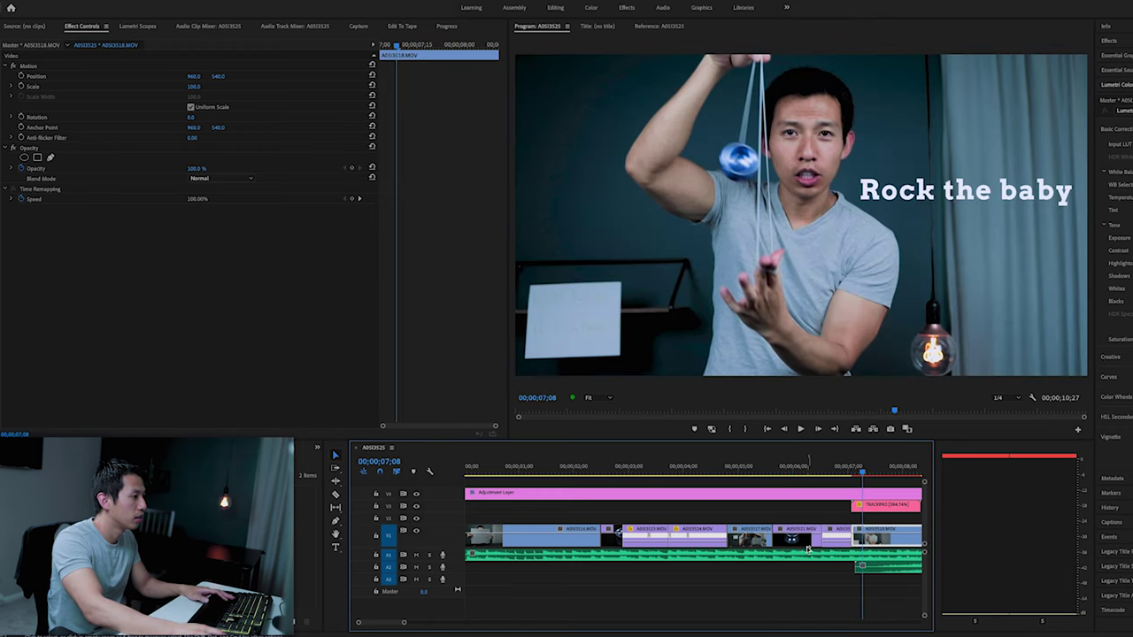
key("=")
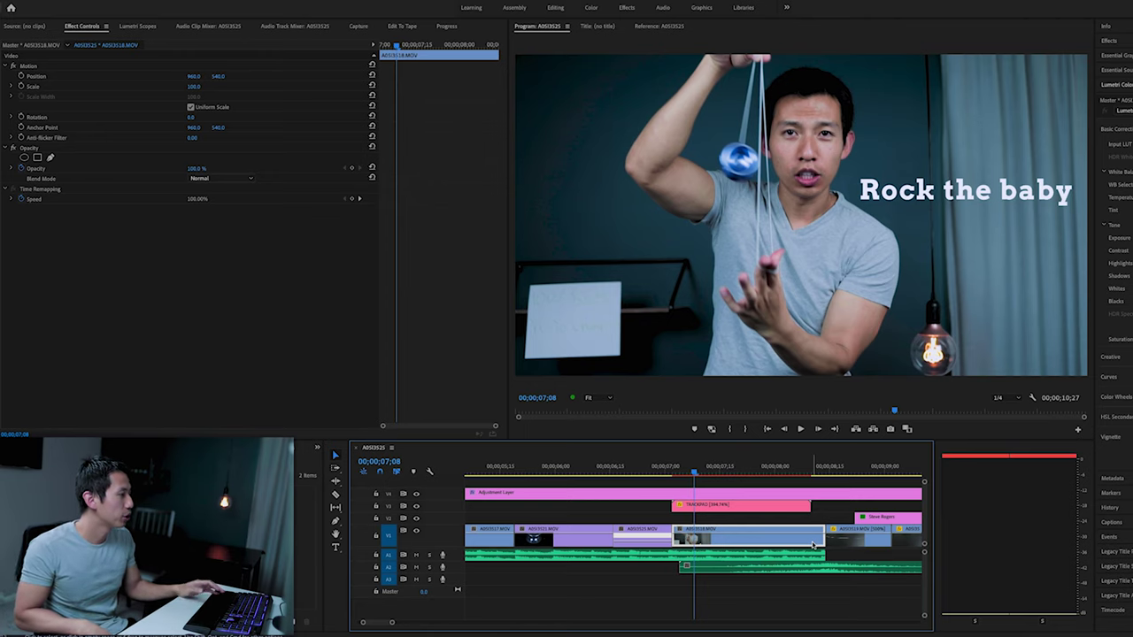
key("space")
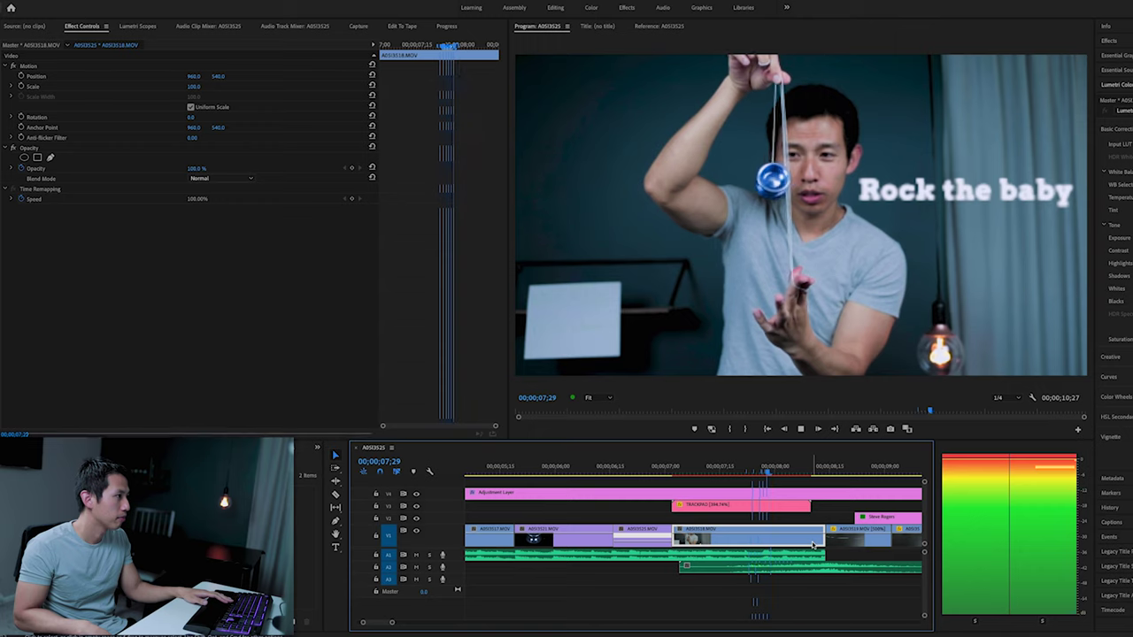
left_click(833, 475)
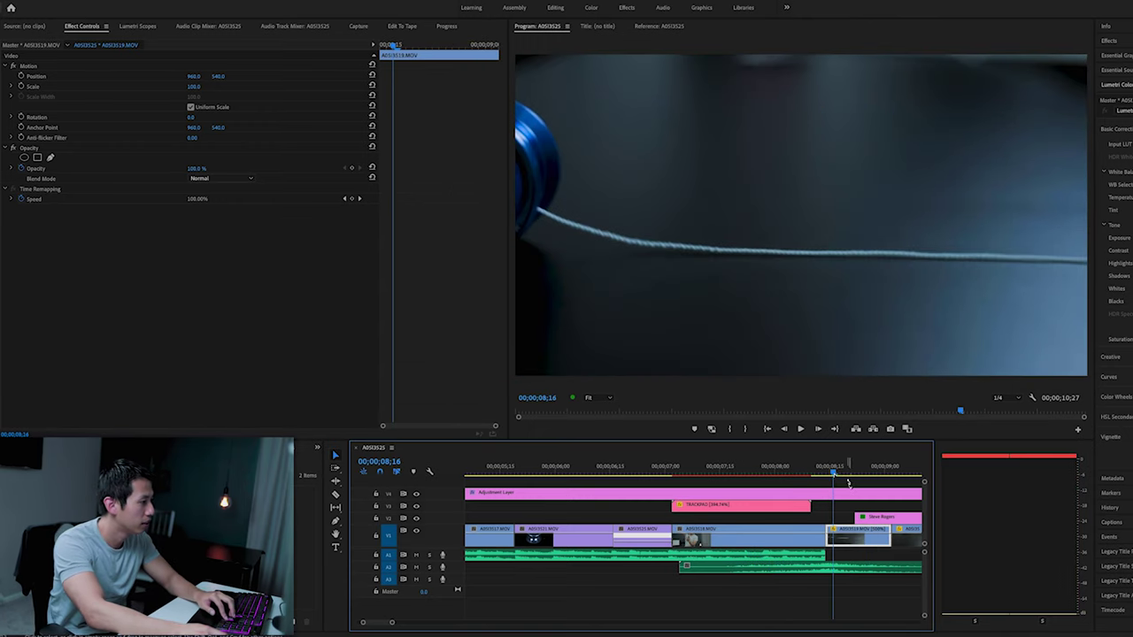
left_click(840, 476)
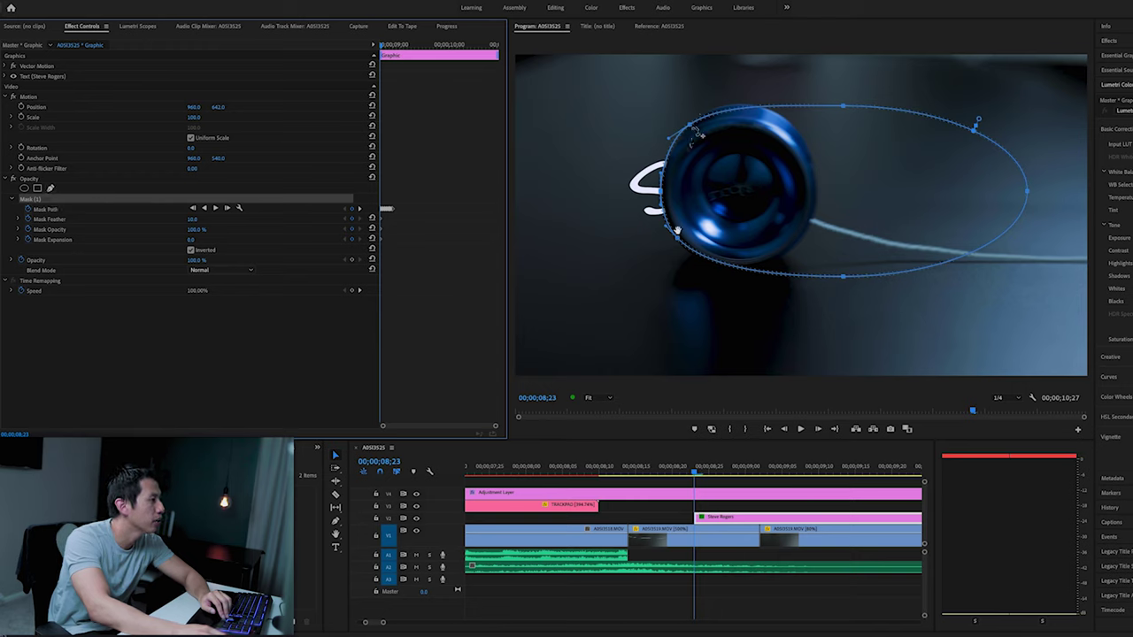
key("ctrl+z")
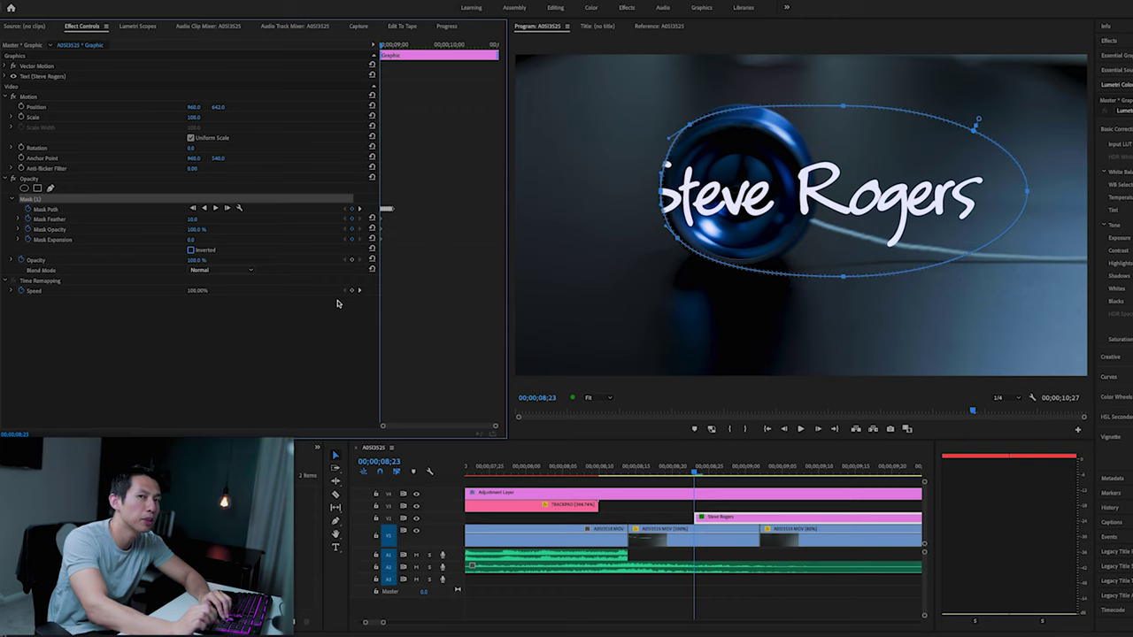
left_click(191, 251)
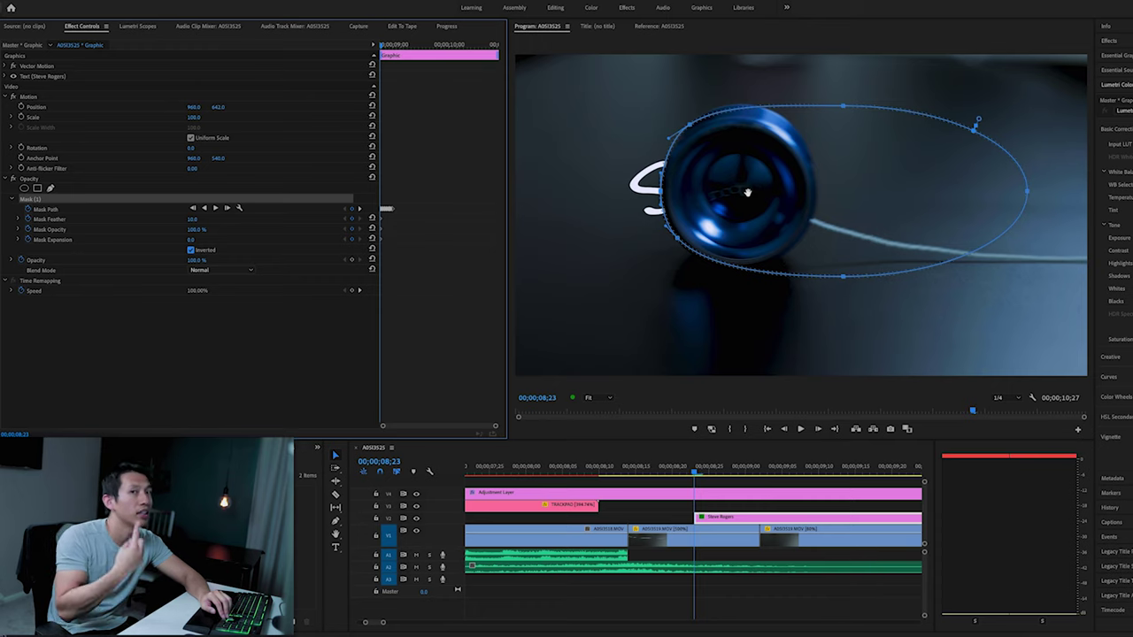
left_click(191, 250)
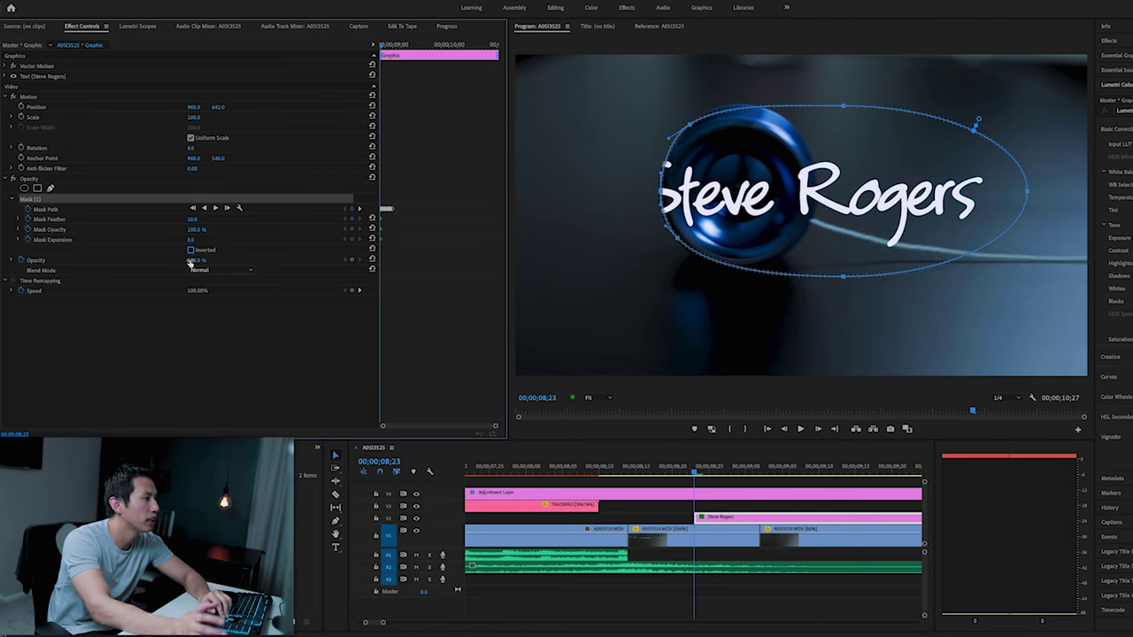
left_click(190, 251)
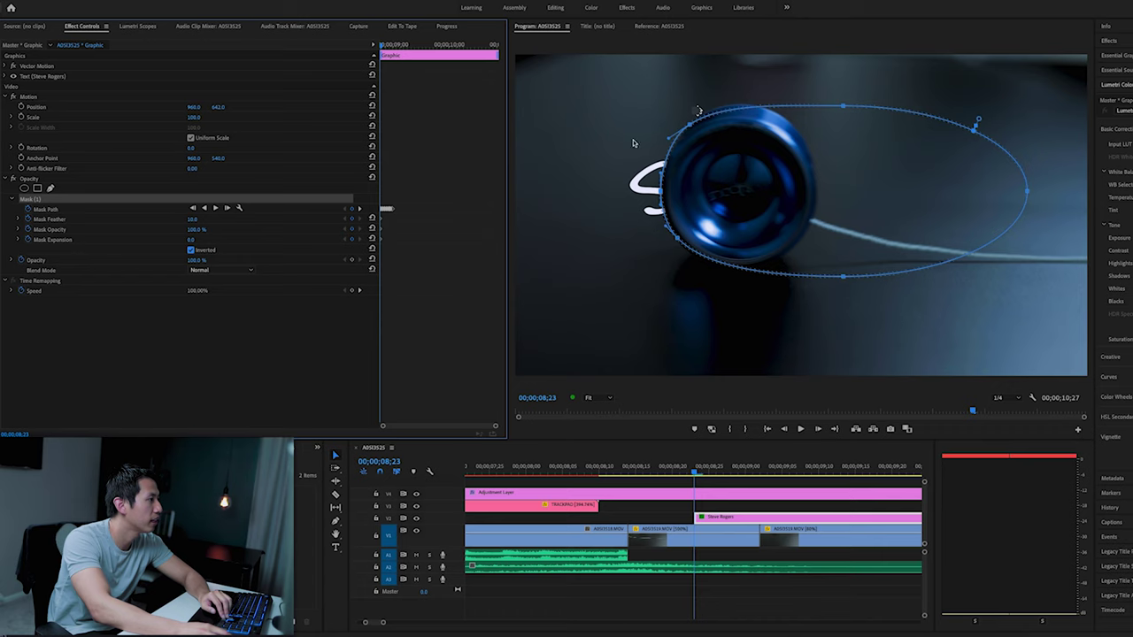
left_click(818, 430)
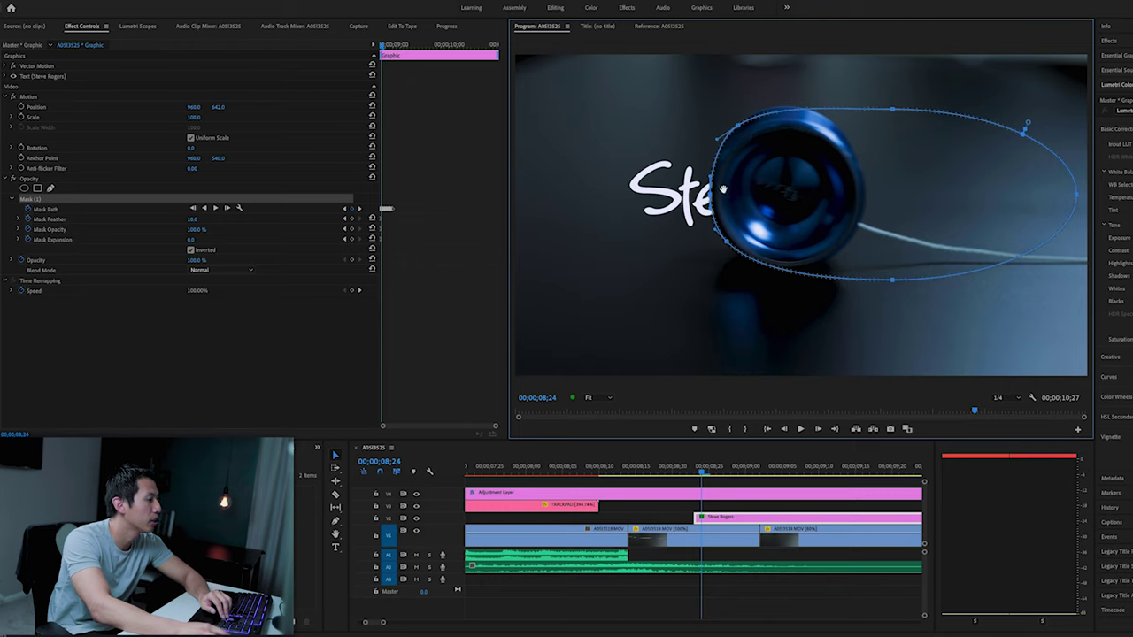
left_click(819, 430)
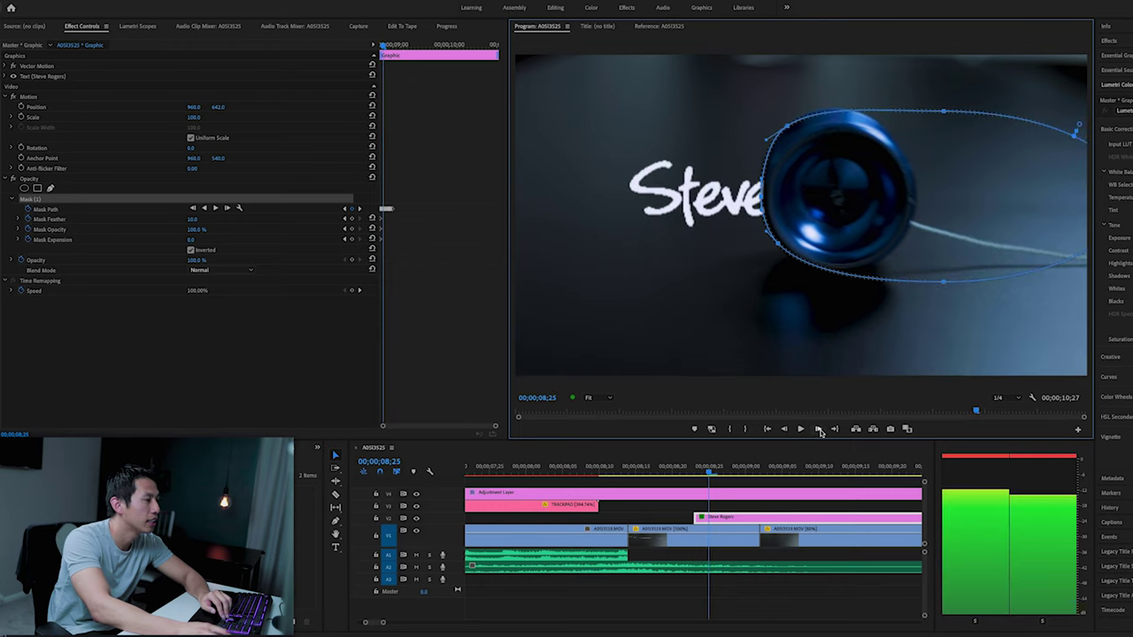
left_click(819, 430)
left_click(818, 430)
left_click(819, 431)
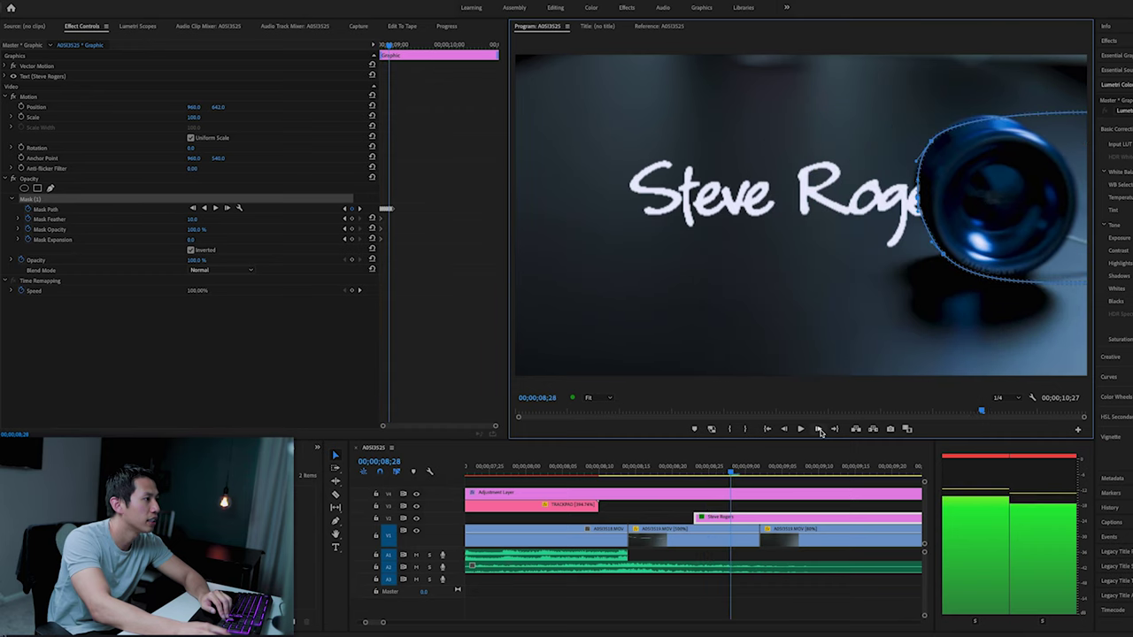
left_click(818, 430)
left_click(818, 431)
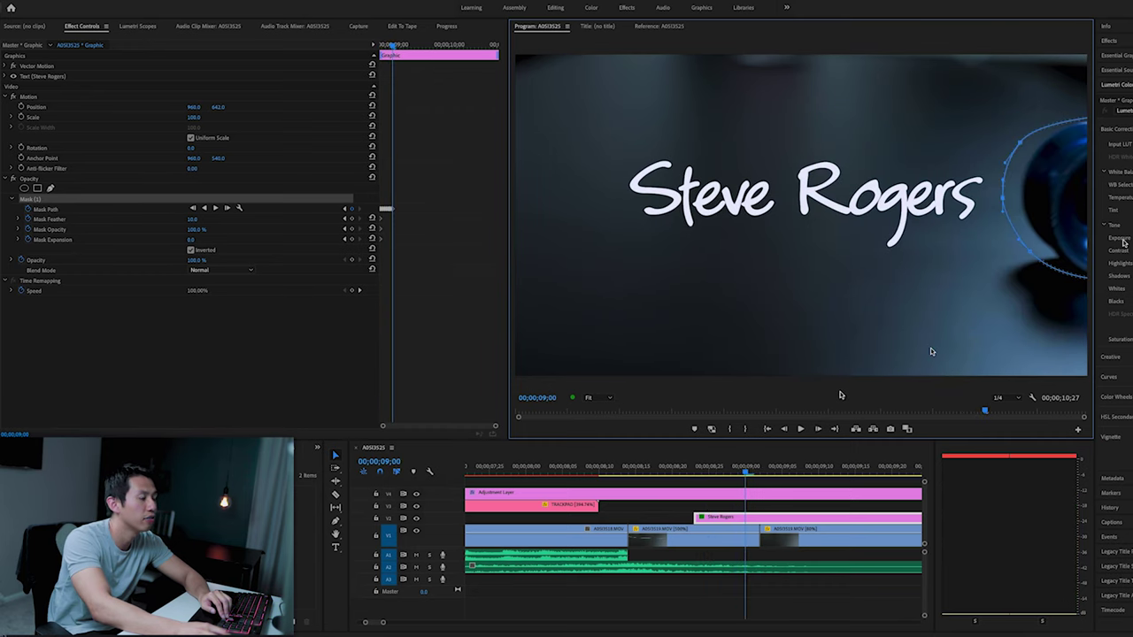